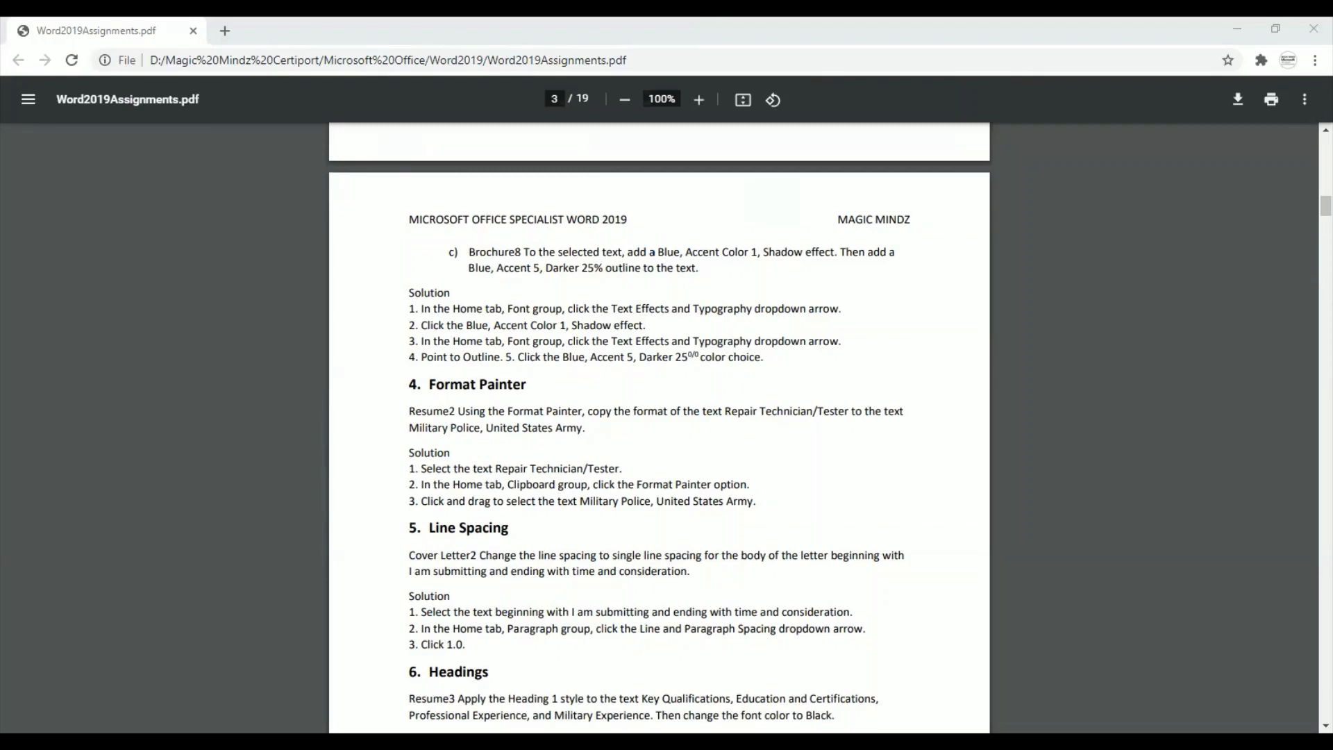
Switch to the Resume2 document in Word and set its zoom to 60% to fit the whole page.
key("alt+Tab")
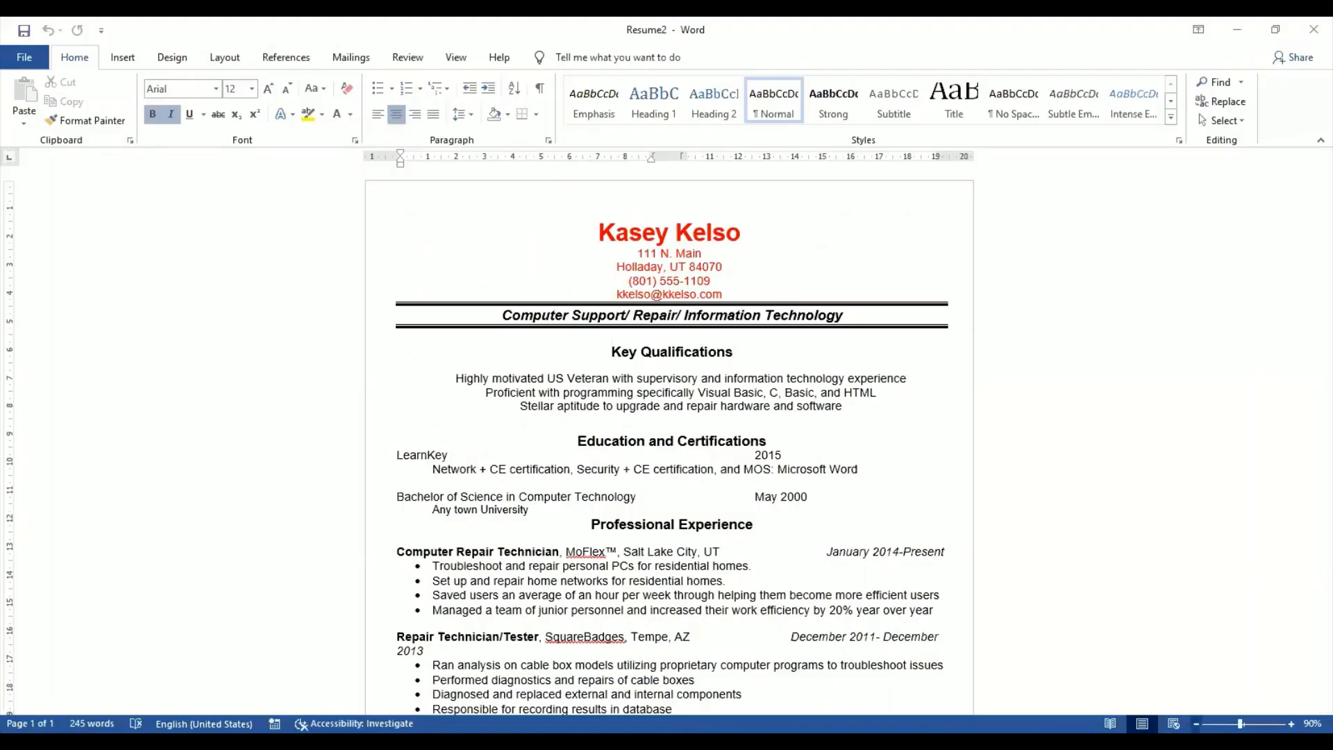
left_click(1196, 724)
left_click(1196, 724)
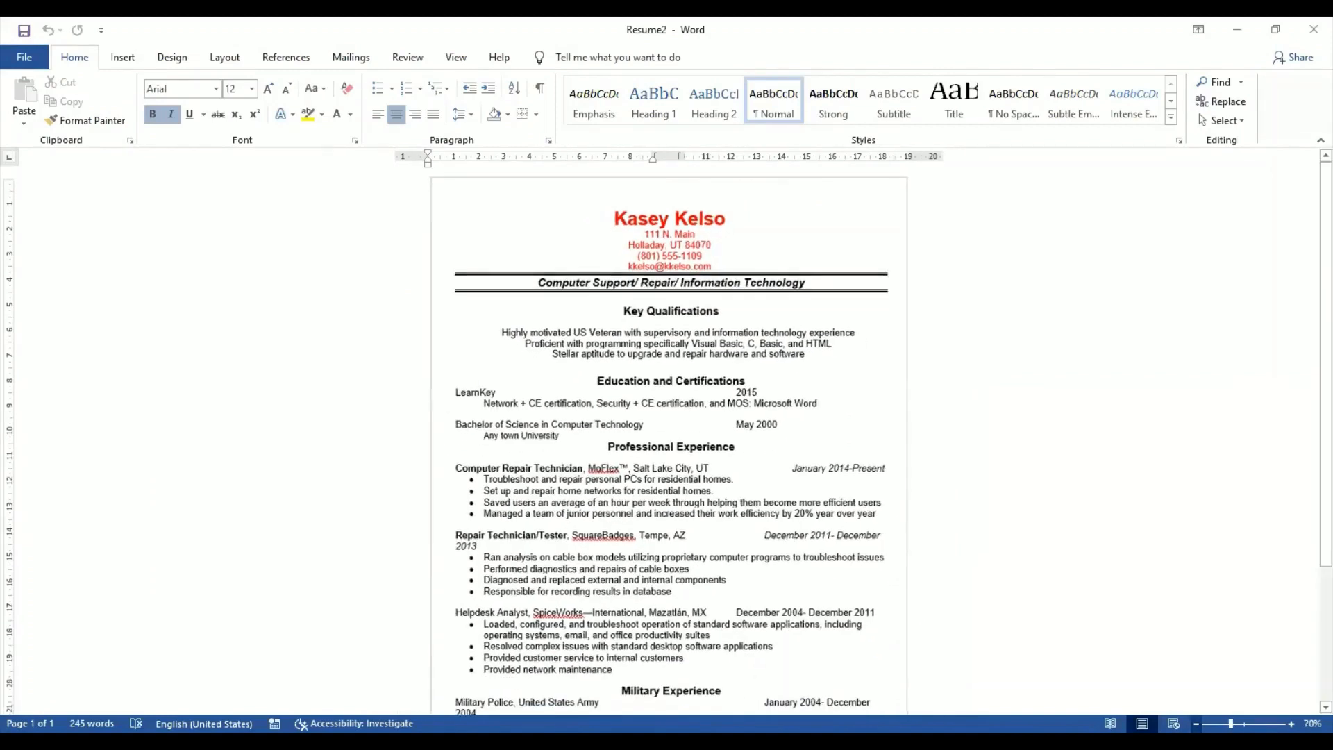
left_click(1196, 724)
left_click(1196, 724)
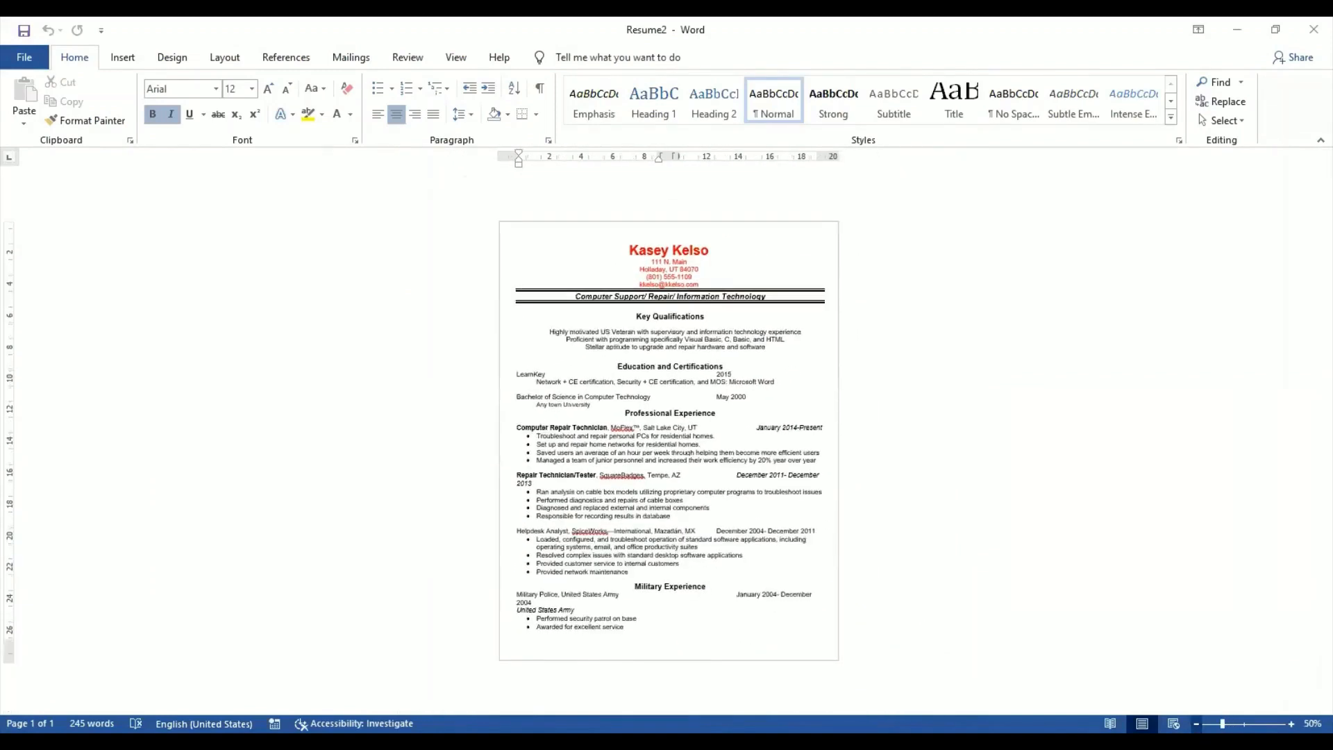
left_click(1196, 724)
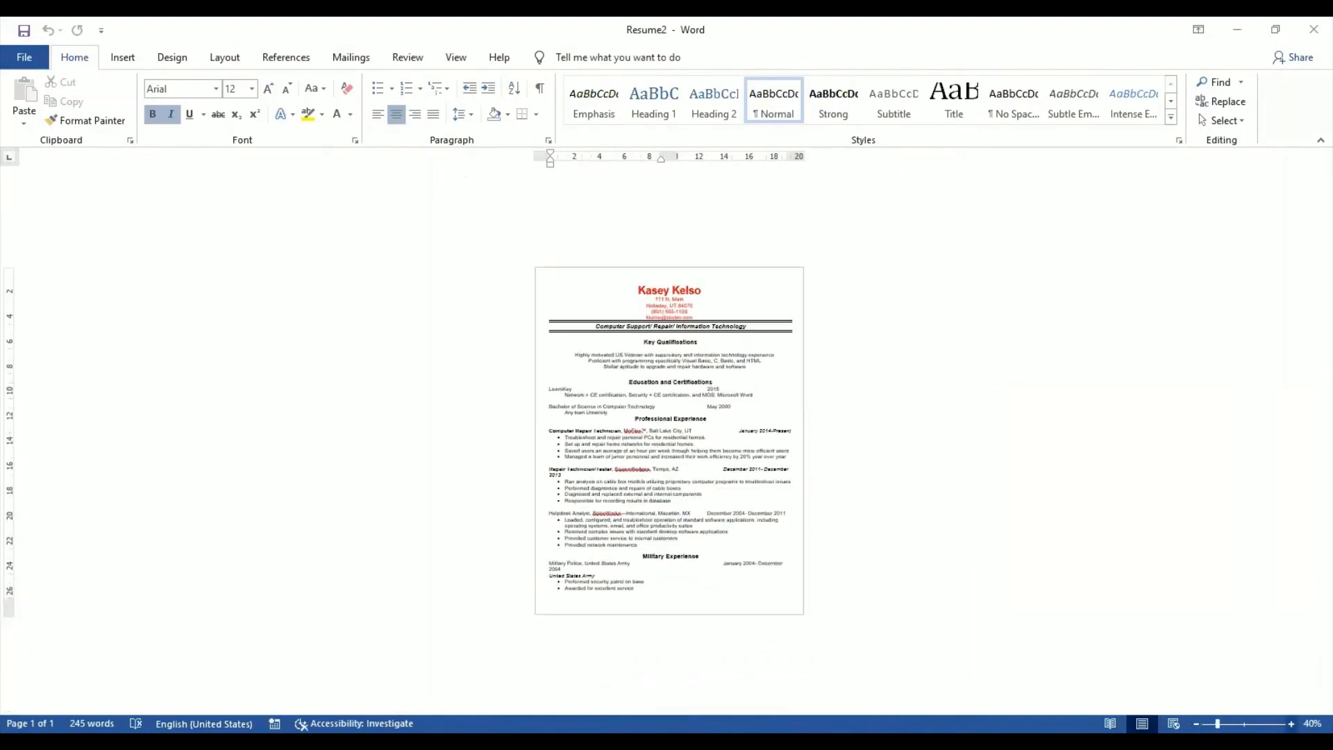
left_click(1291, 724)
left_click(1291, 724)
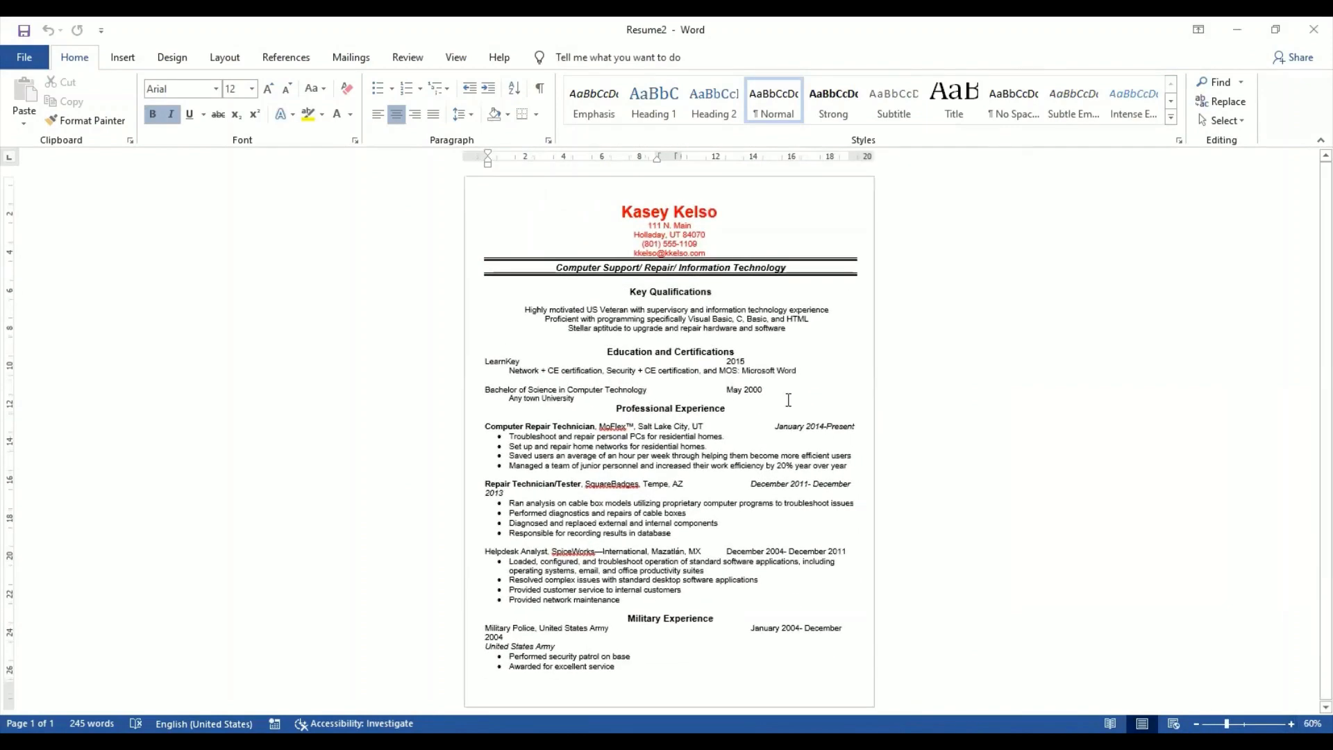
left_click(663, 298)
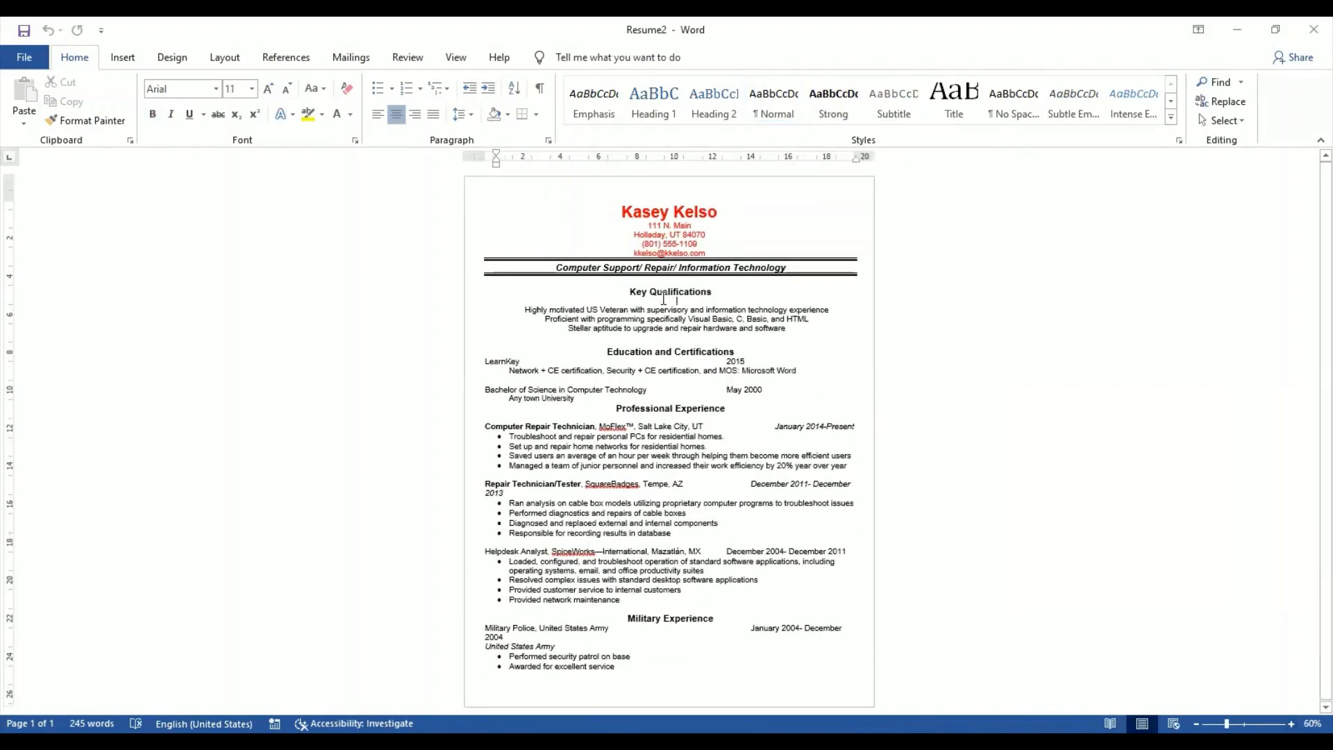
left_click(672, 351)
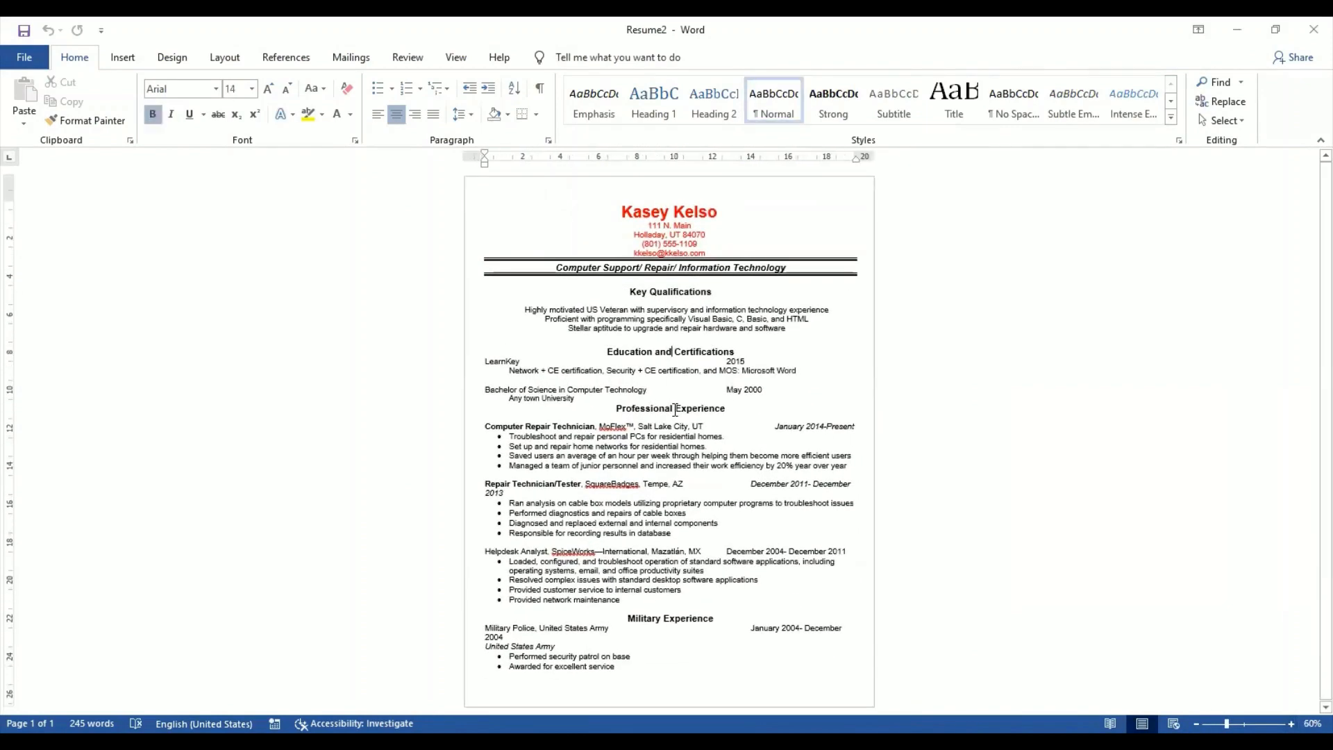
left_click(681, 615)
Change the font color of the Key Qualifications heading to the standard Blue.
left_click_drag(629, 290, 718, 297)
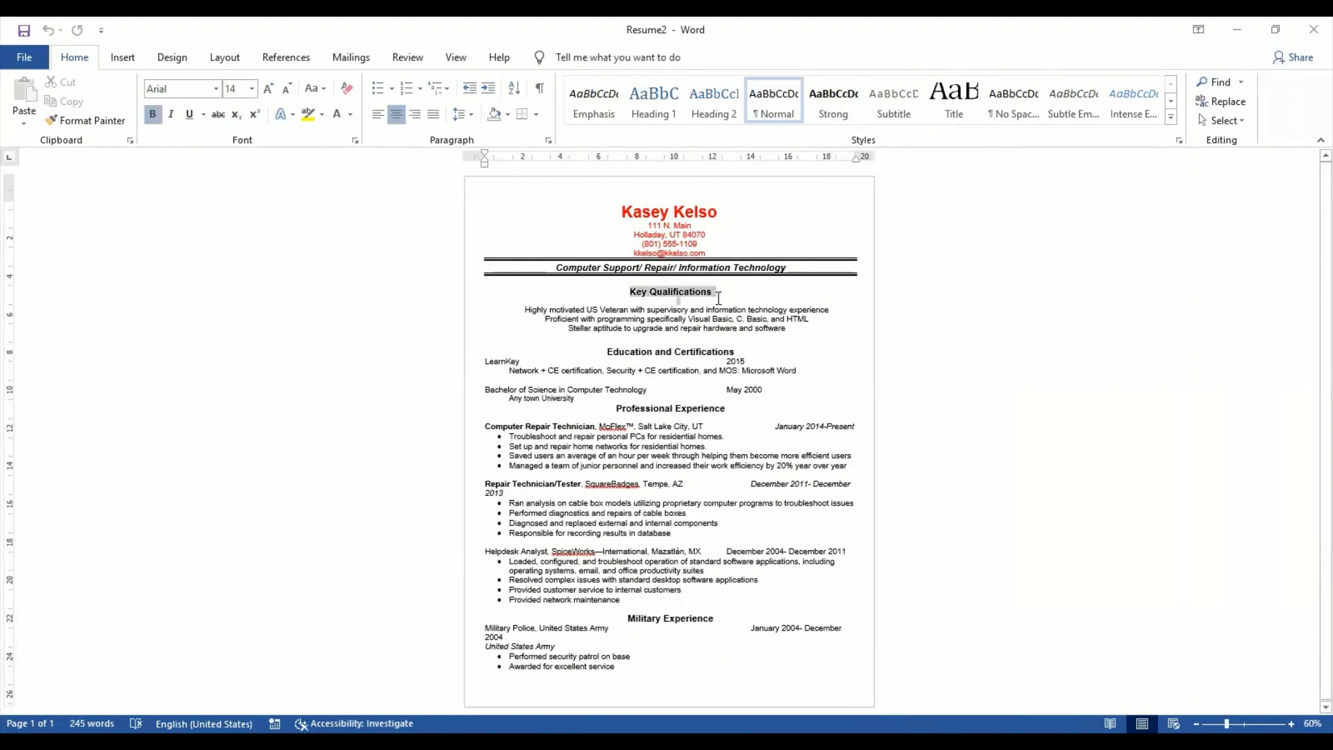
left_click(639, 291)
left_click_drag(631, 292, 715, 291)
left_click(351, 117)
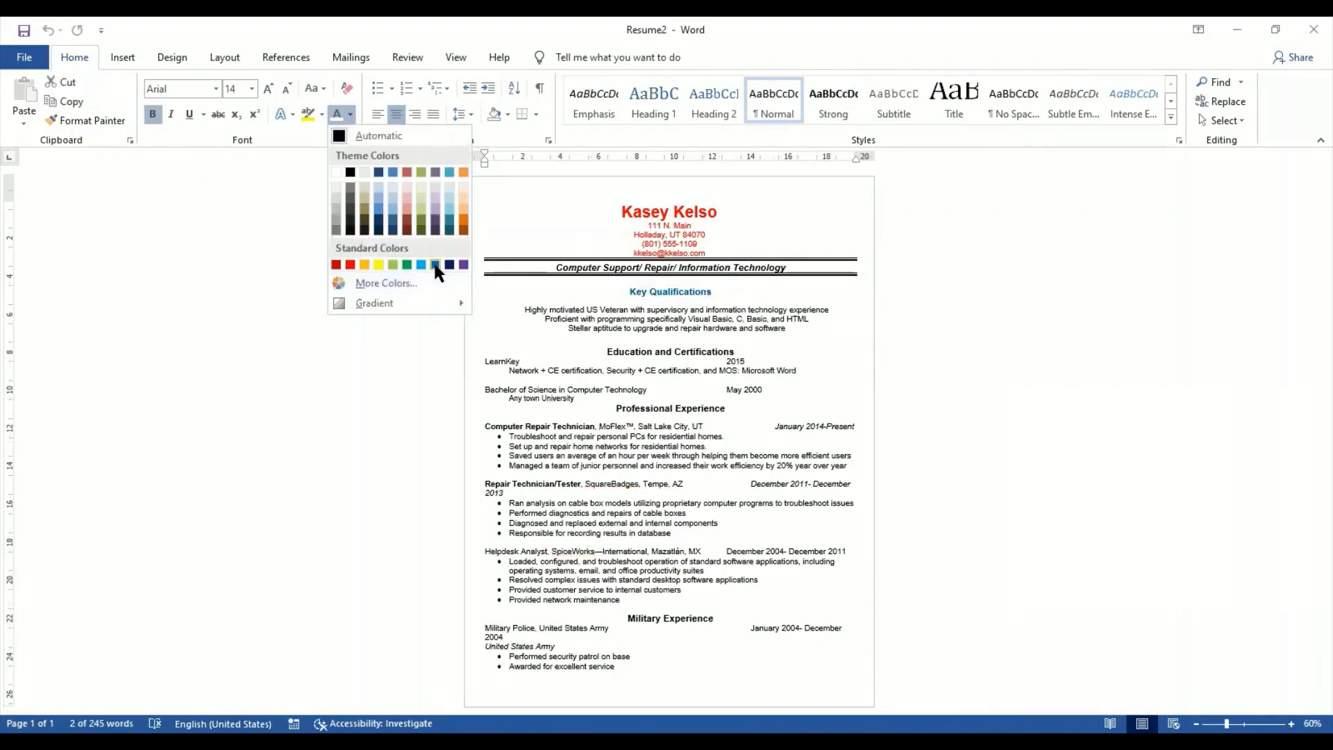
left_click(435, 265)
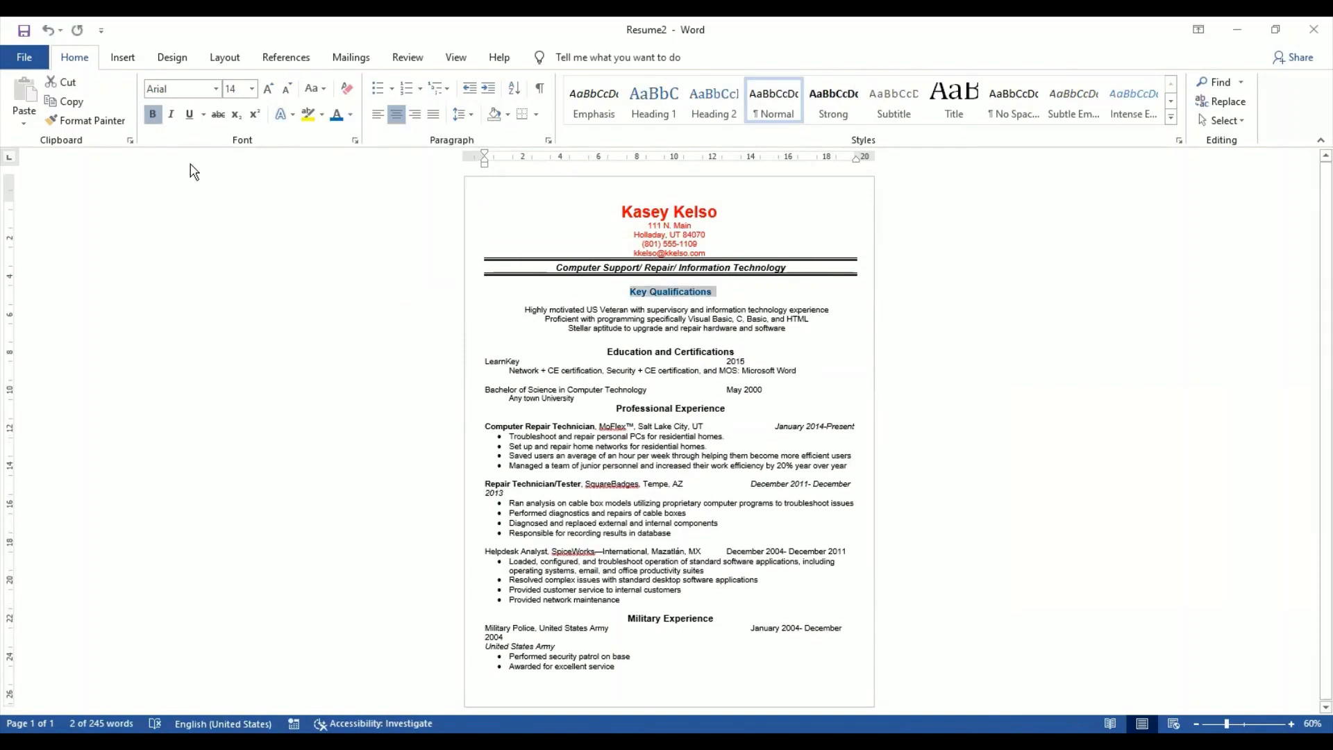
Italicize the Key Qualifications heading and set its font to Copperplate Gothic Bold.
left_click(171, 115)
left_click(216, 90)
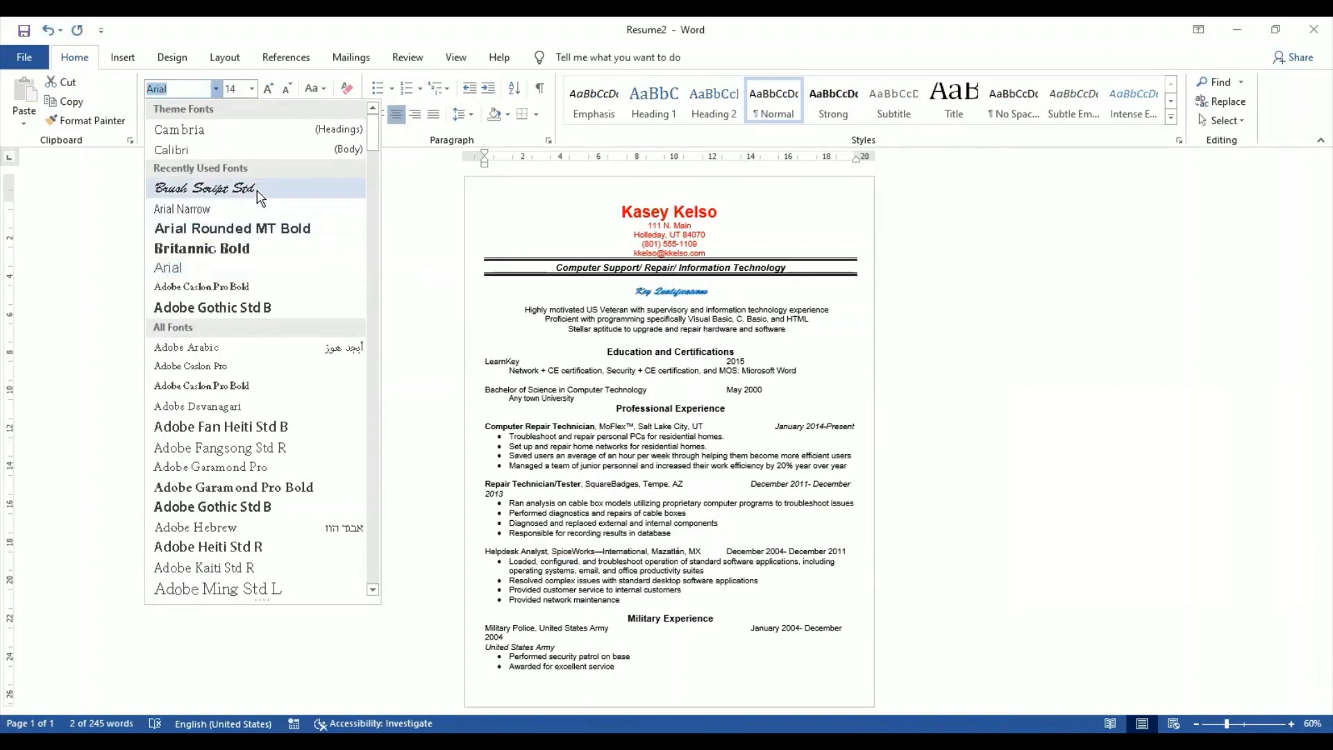
scroll(257, 425, "down", 2)
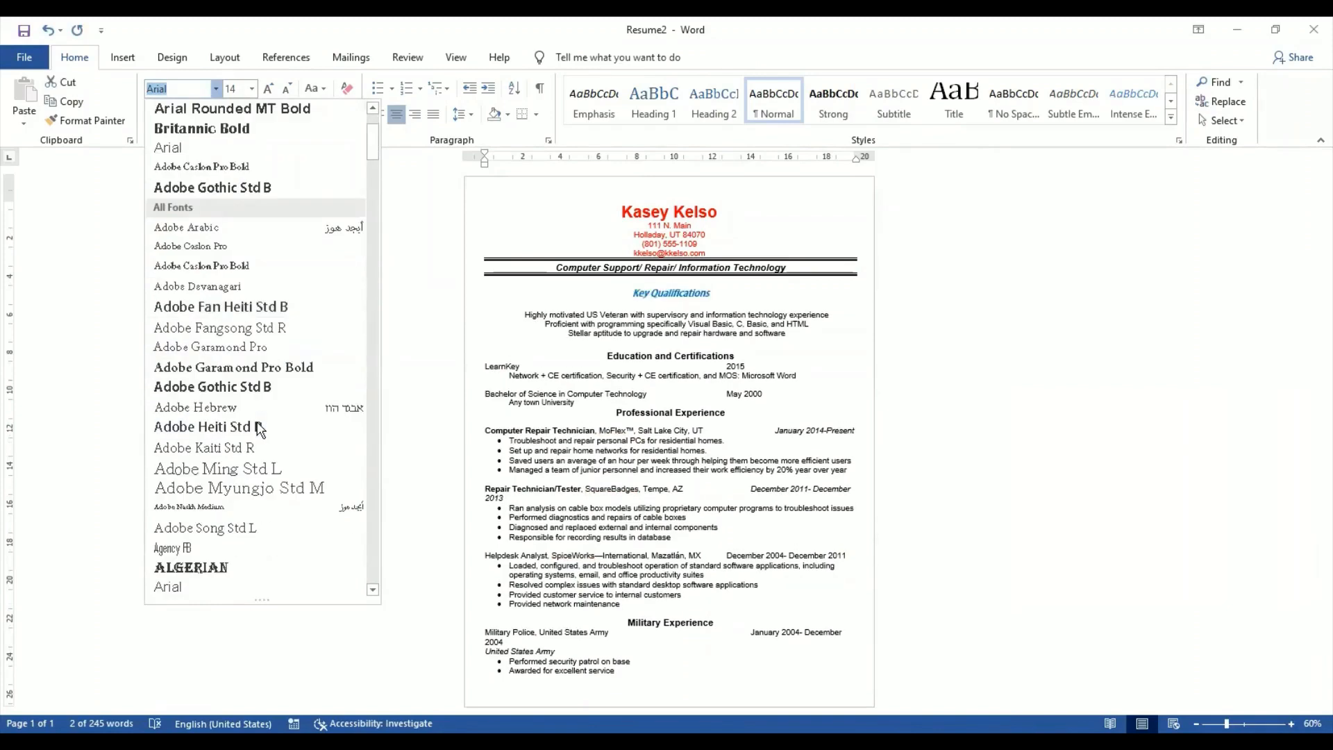
scroll(257, 427, "down", 9)
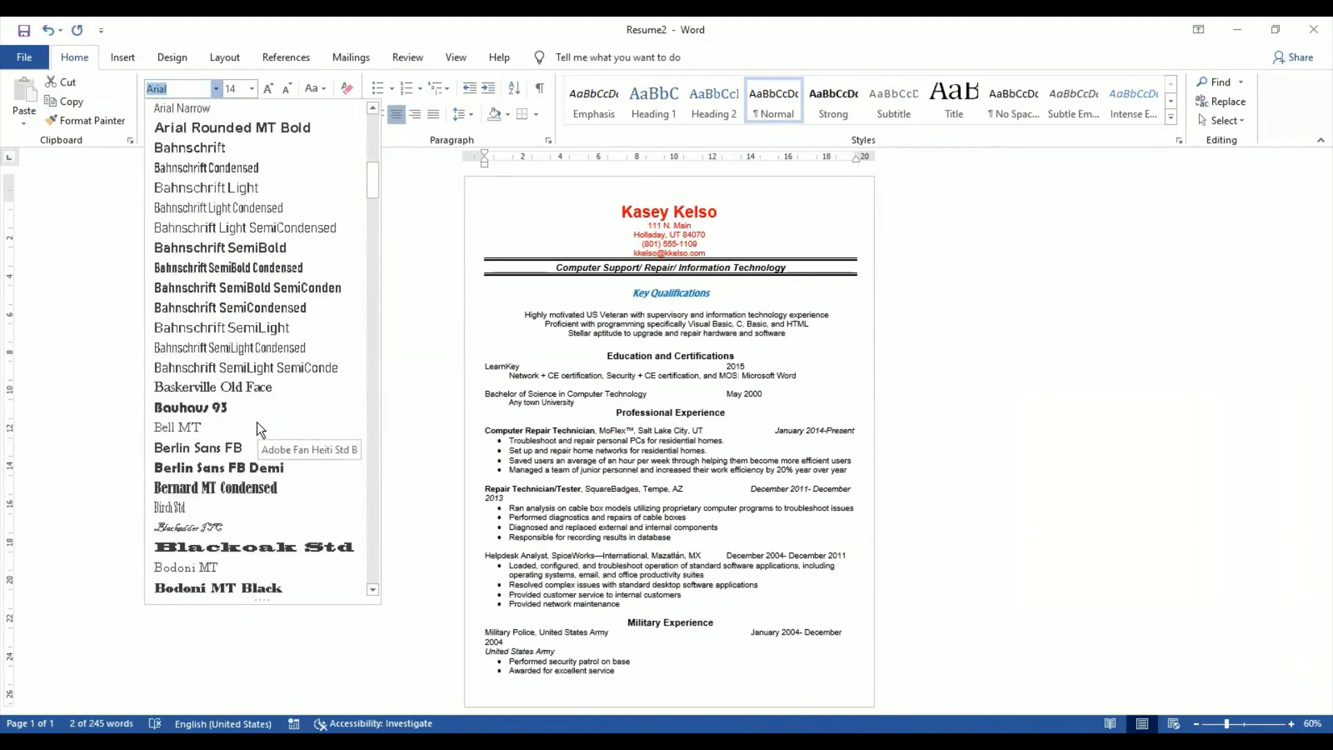
scroll(260, 429, "down", 4)
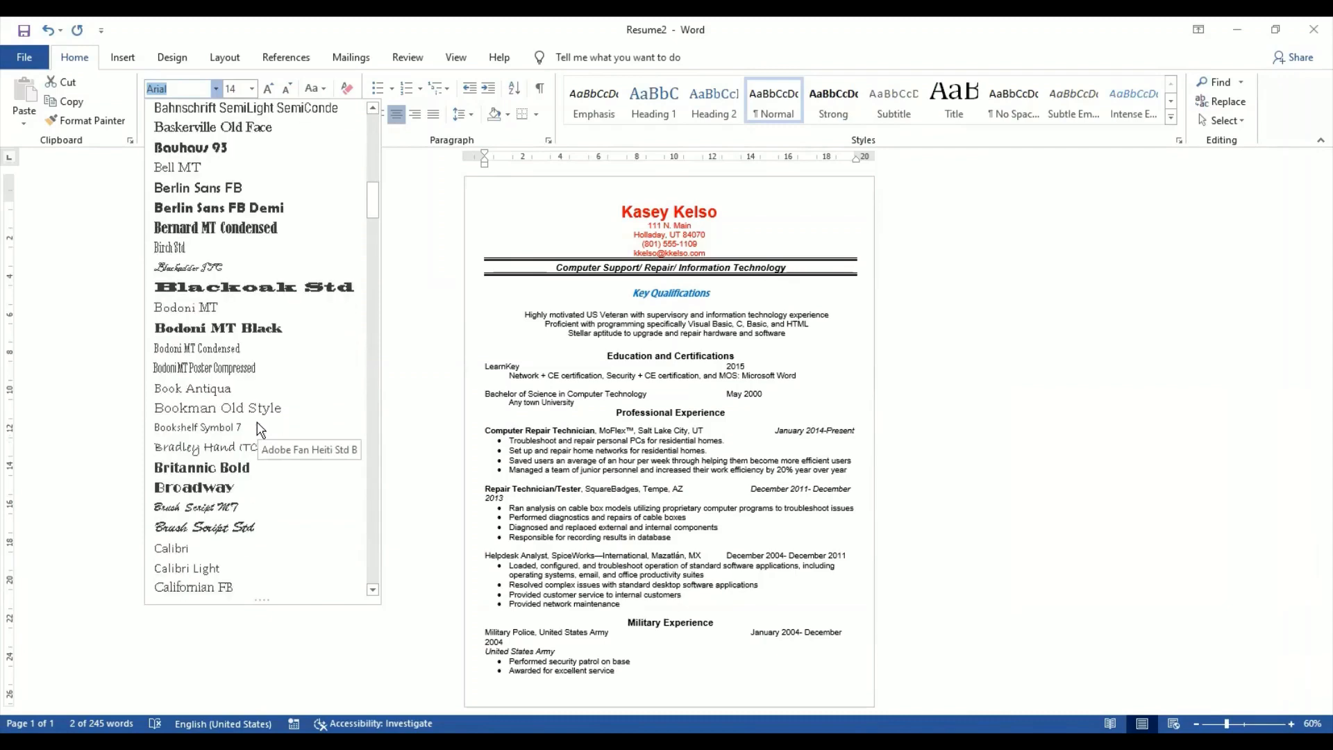
scroll(258, 428, "down", 1)
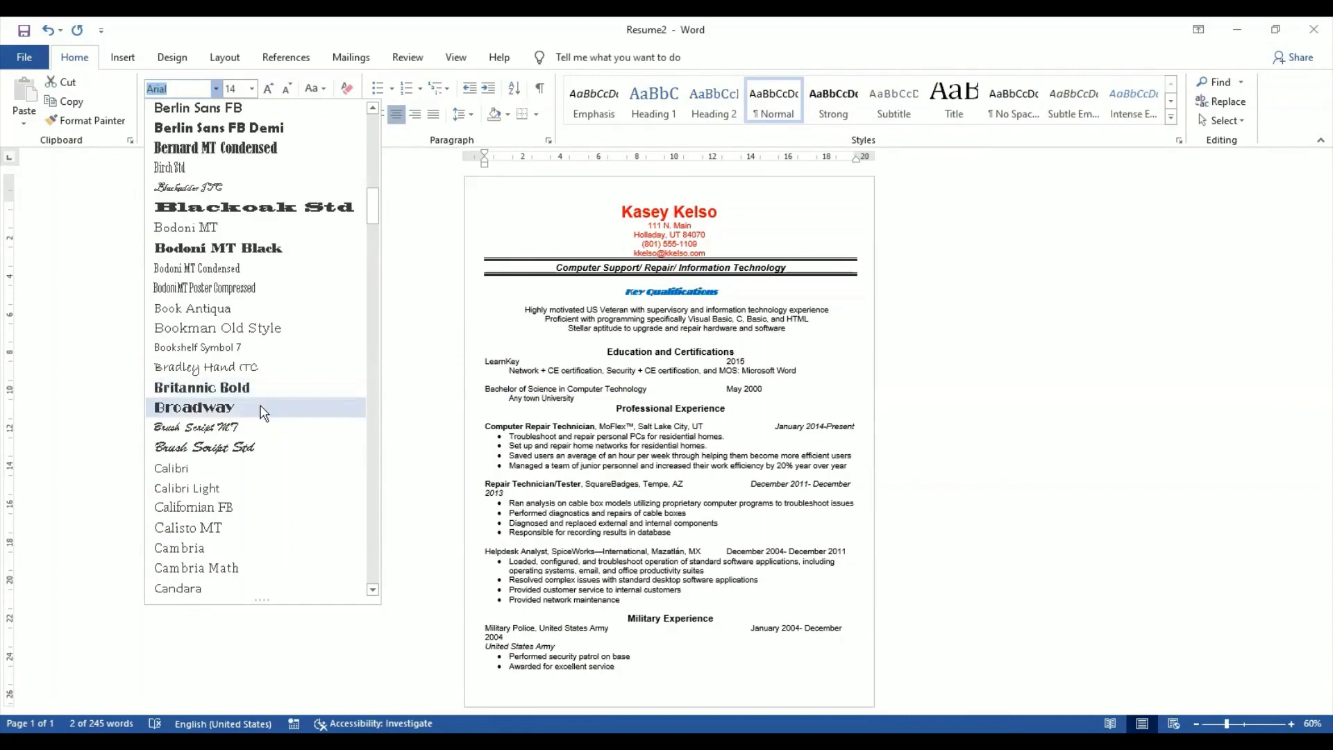
scroll(276, 491, "down", 2)
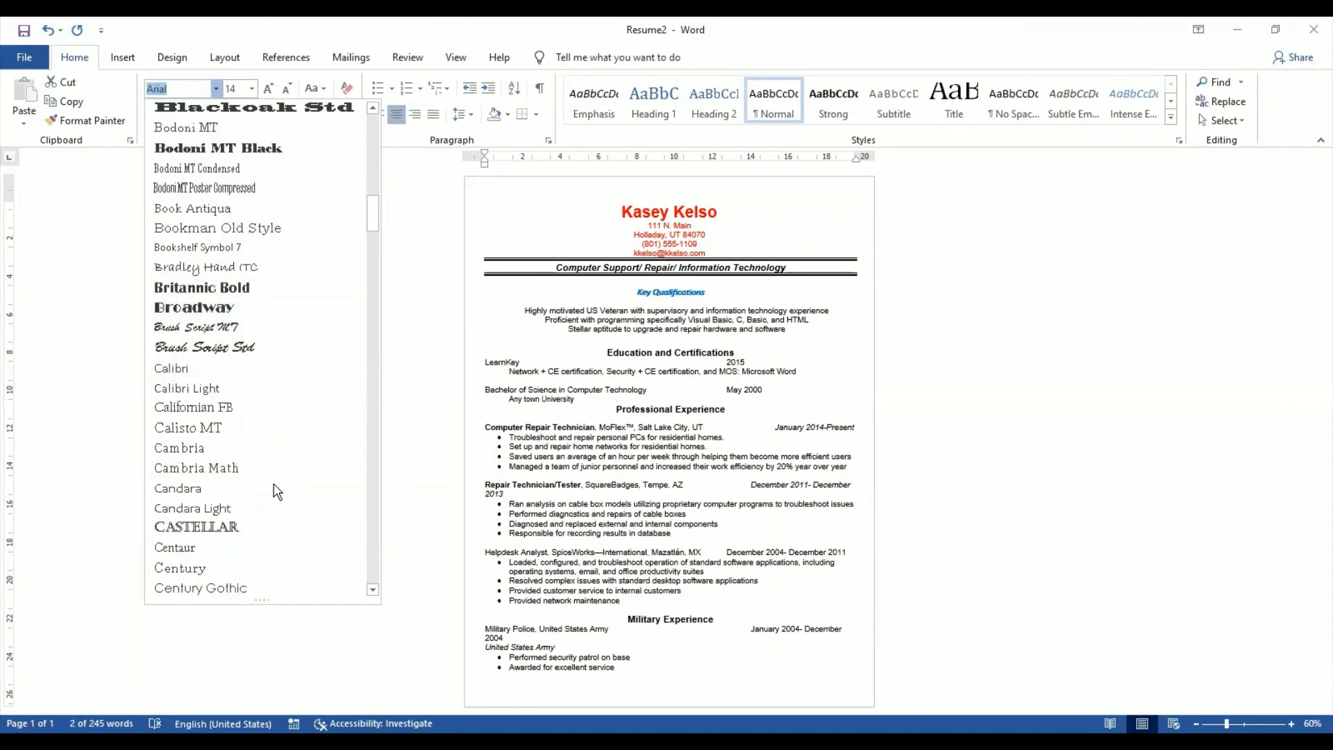
scroll(277, 492, "down", 6)
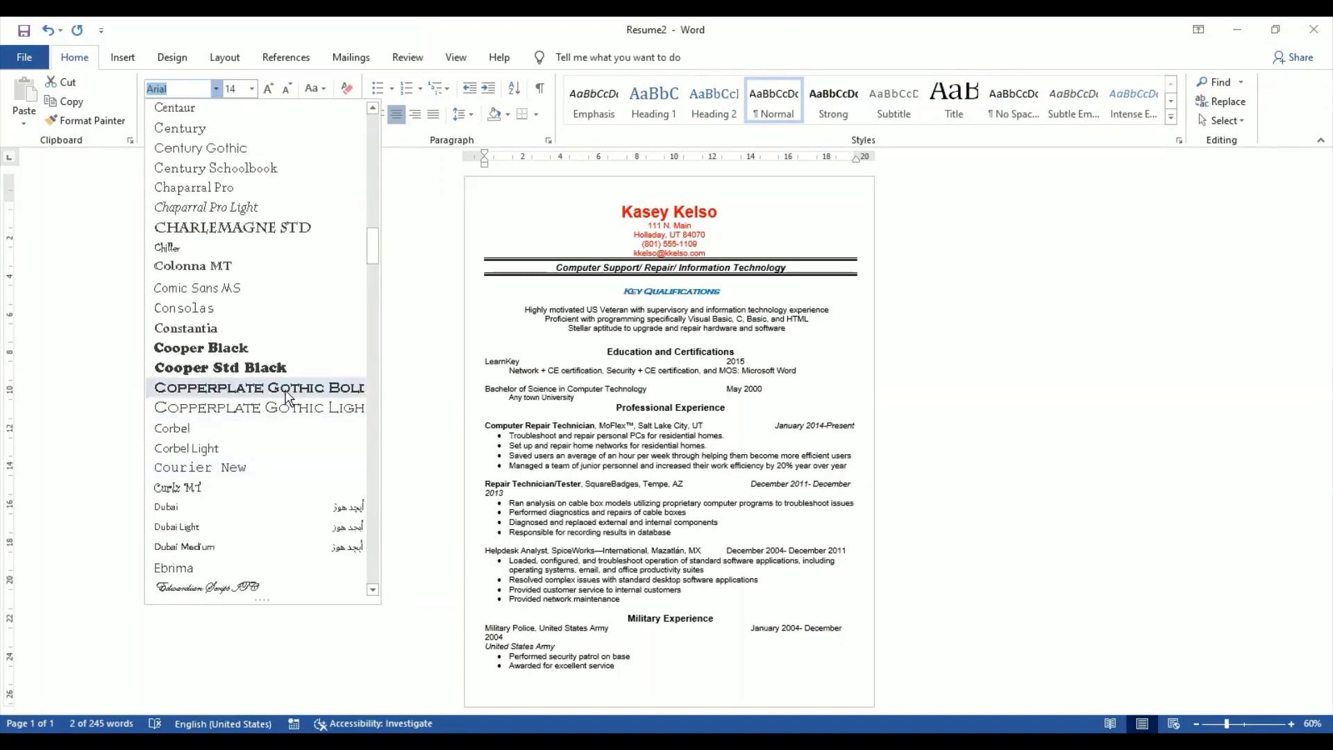
left_click(277, 486)
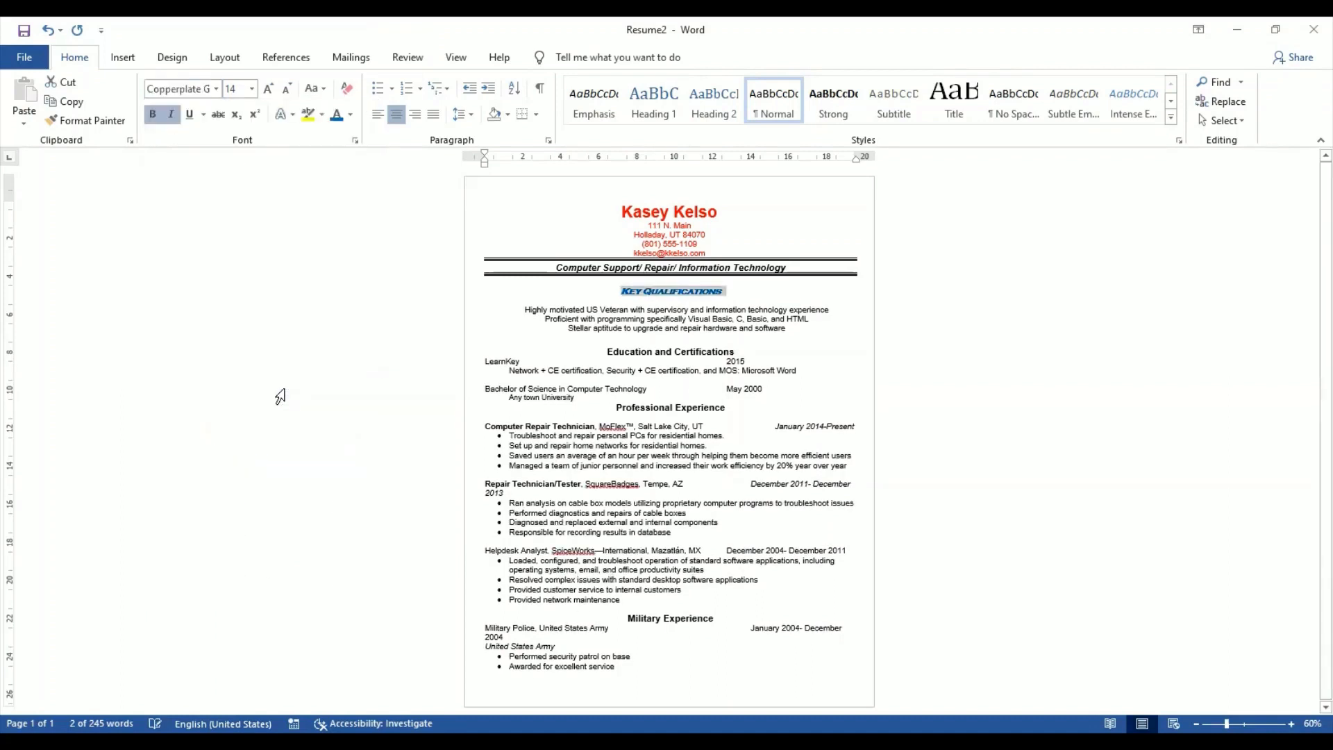
Remove the italics from the Key Qualifications heading and apply the top-right inner shadow text effect to it.
left_click(172, 115)
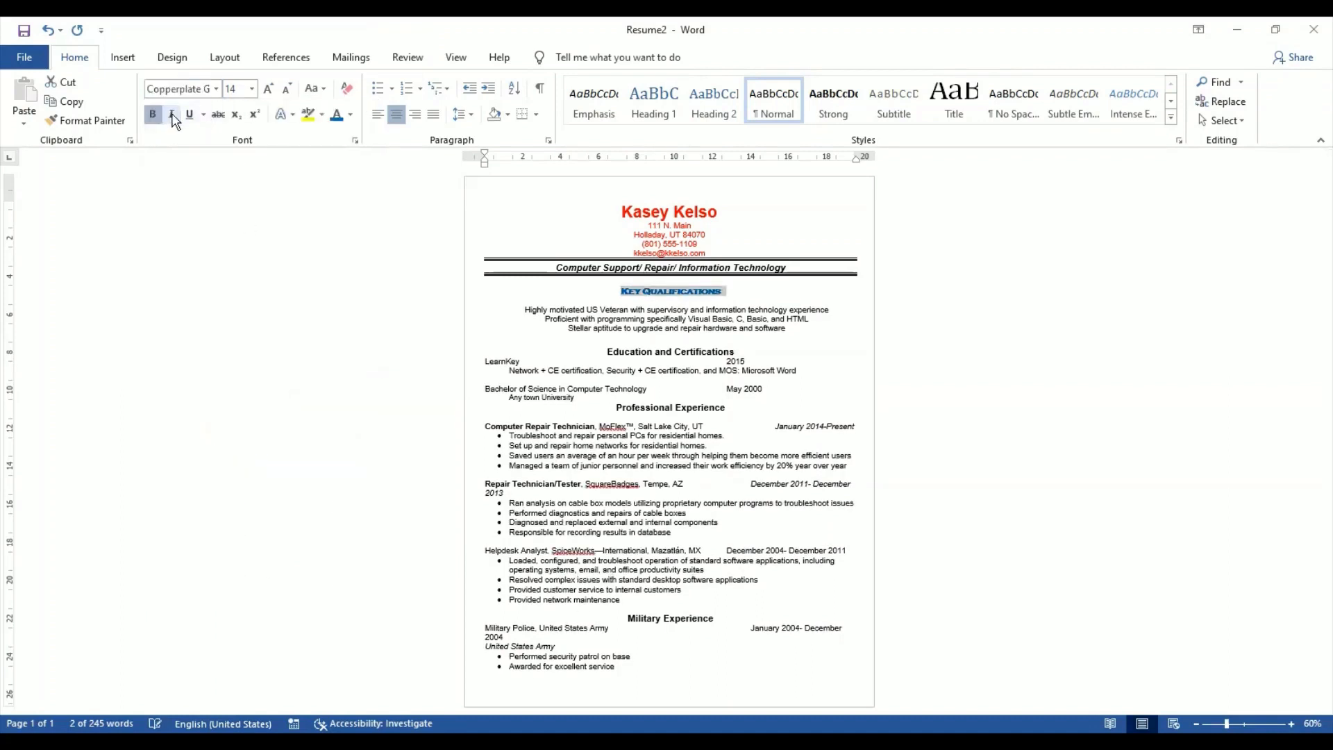
left_click(755, 428)
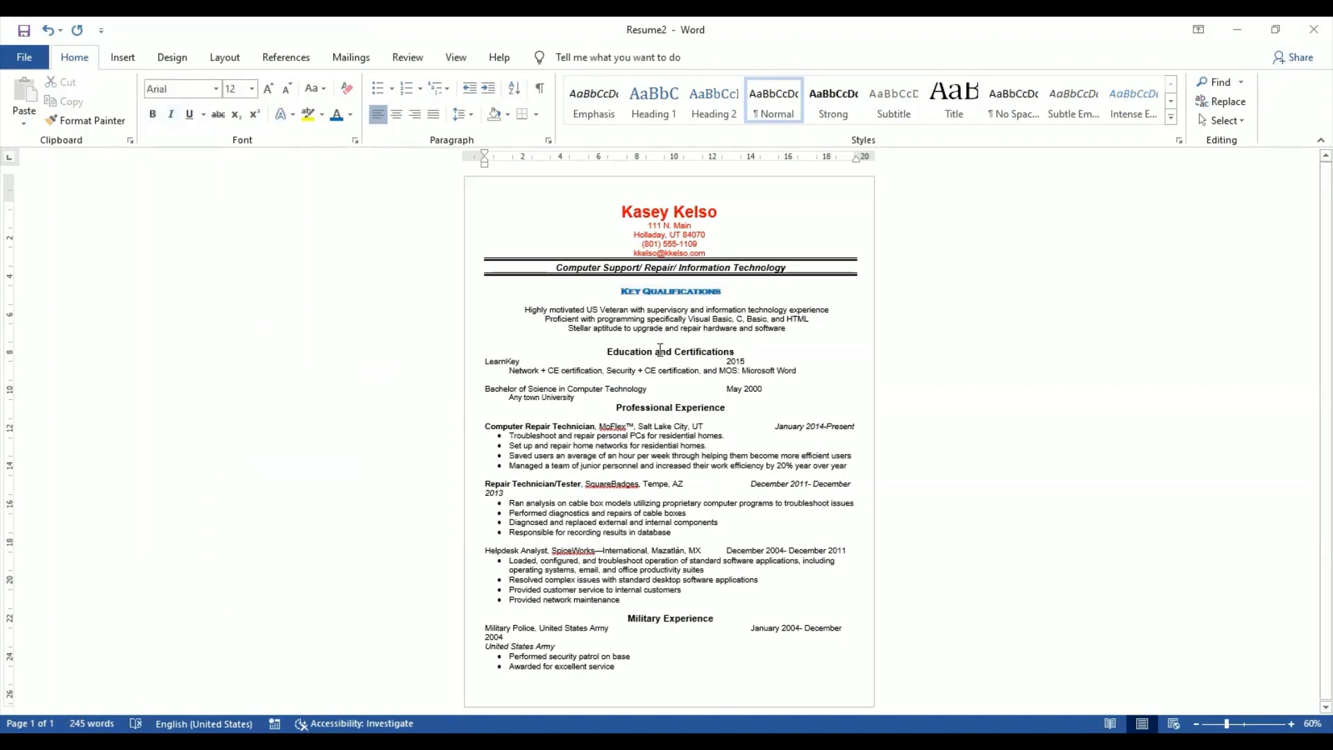
left_click_drag(633, 293, 728, 293)
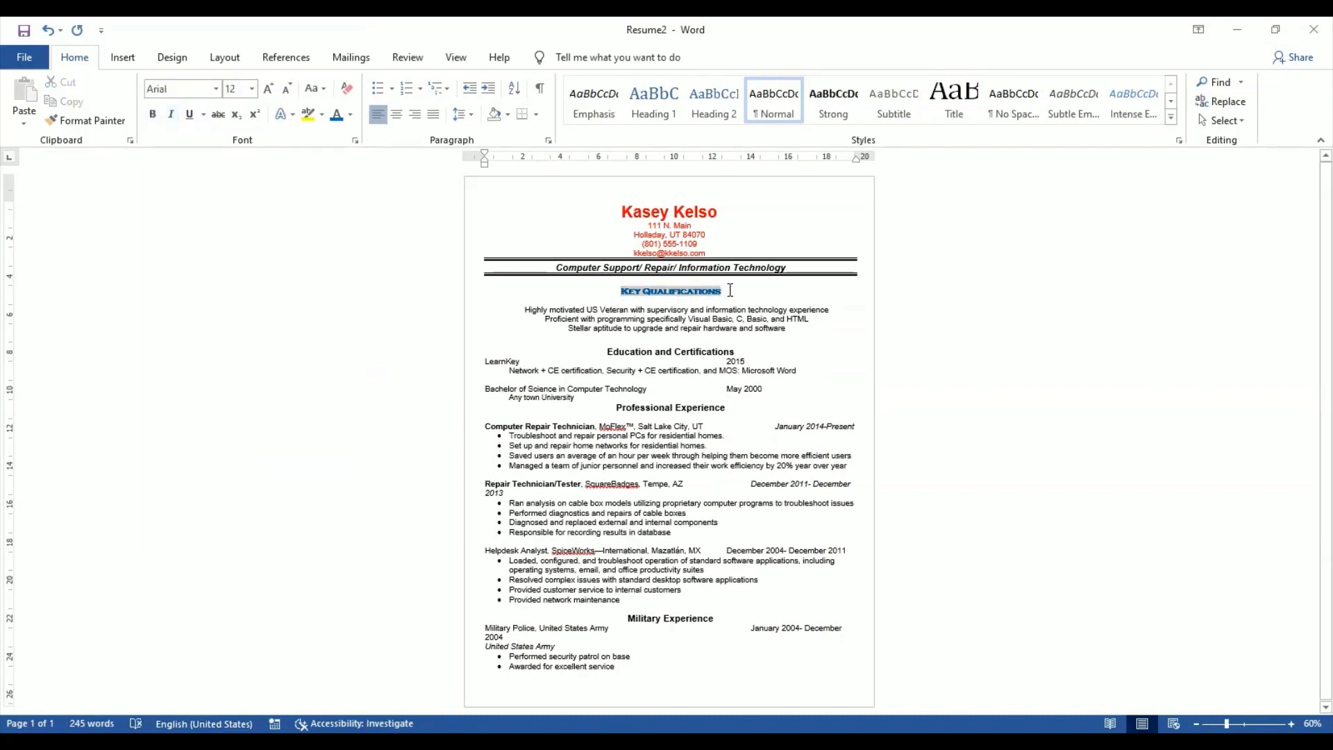
left_click(291, 111)
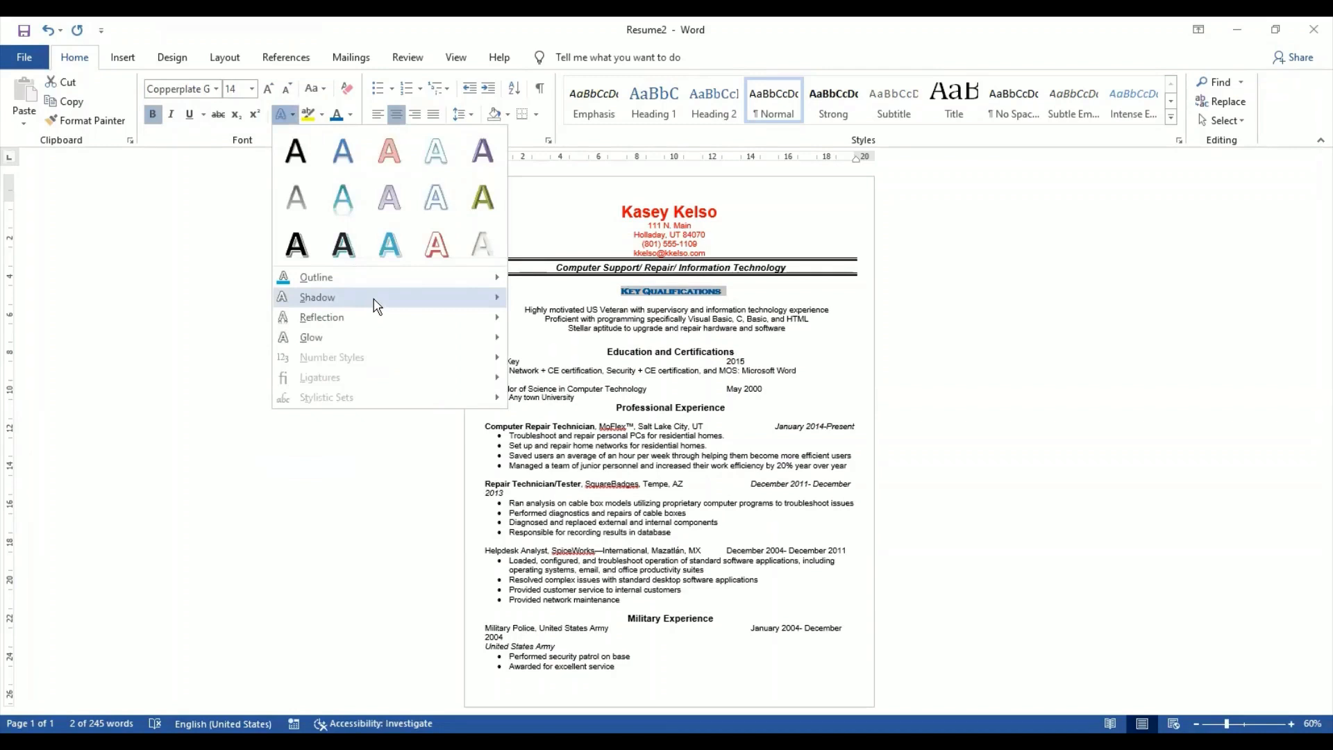
mouse_move(500, 304)
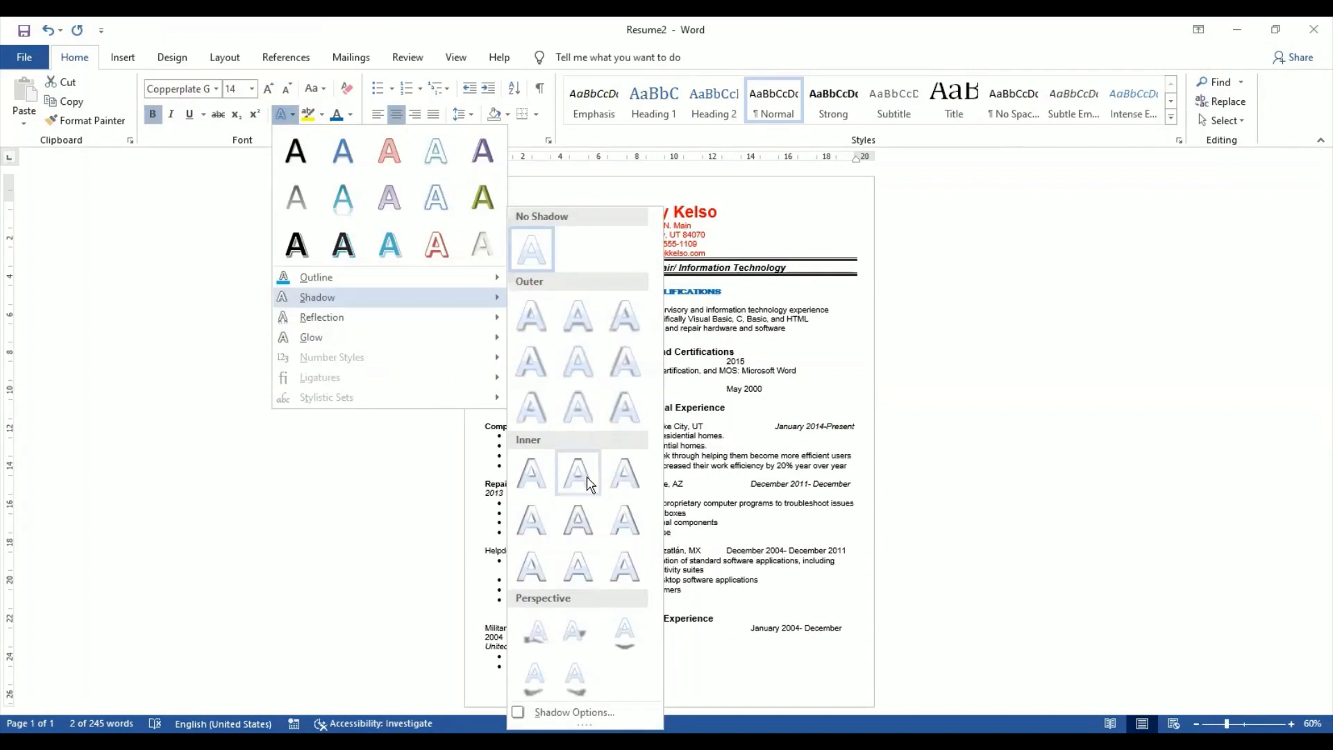
left_click(617, 476)
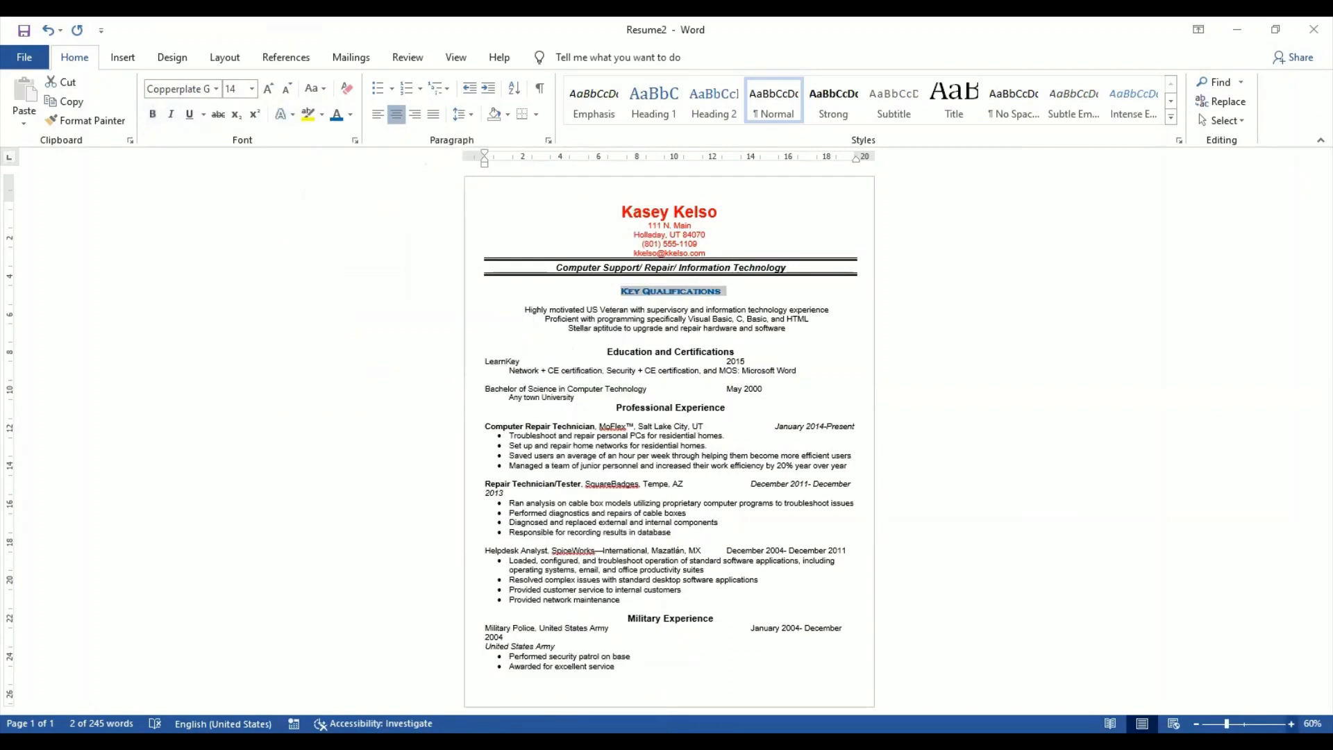
Examine the formatting of the Key Qualifications heading up close at about 250% zoom.
scroll(913, 430, "up", 4, "ctrl")
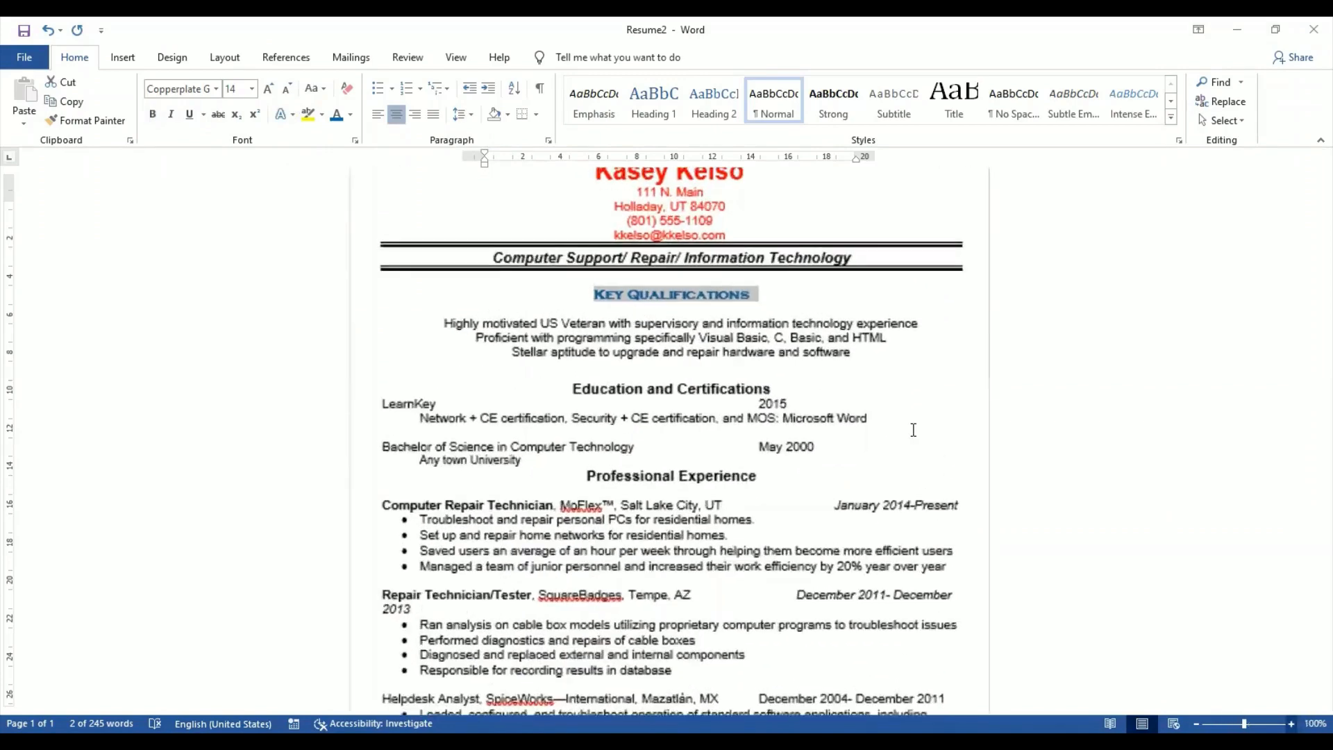
scroll(914, 430, "up", 3, "ctrl")
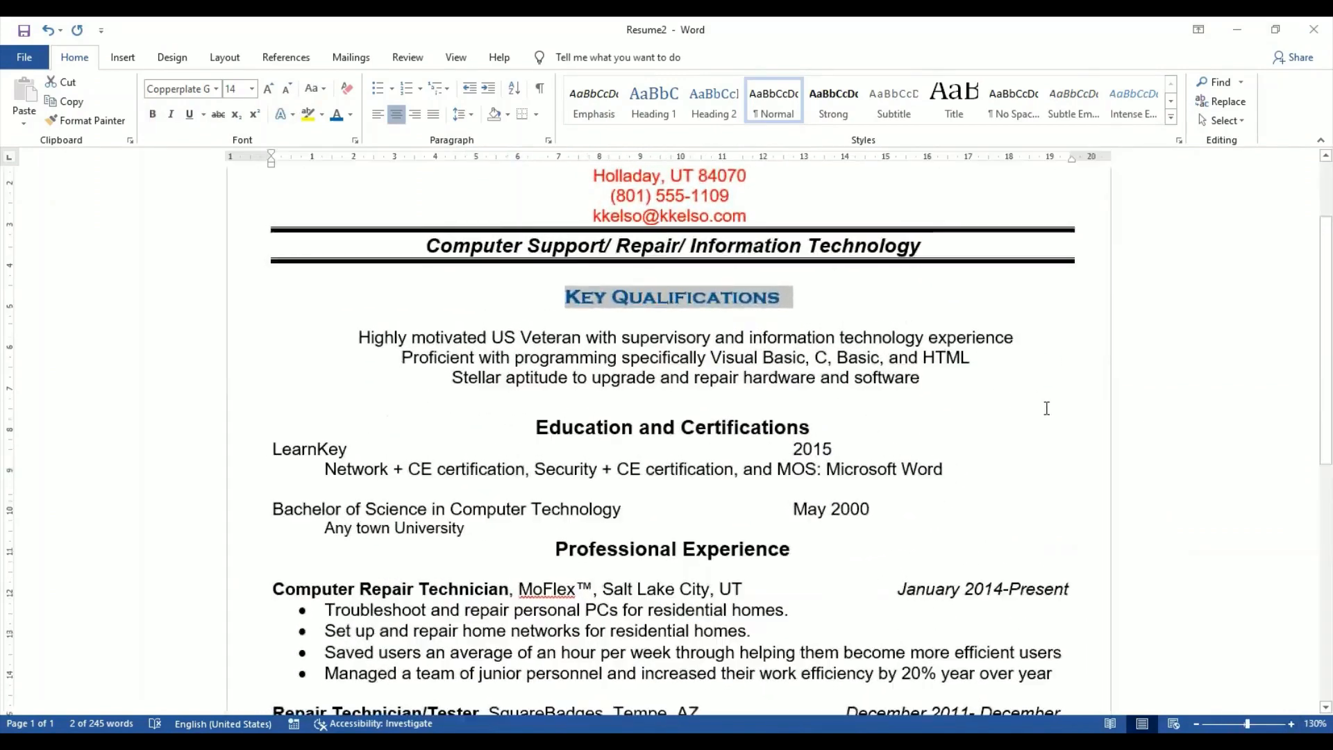
left_click(1046, 408)
scroll(913, 430, "up", 4, "ctrl")
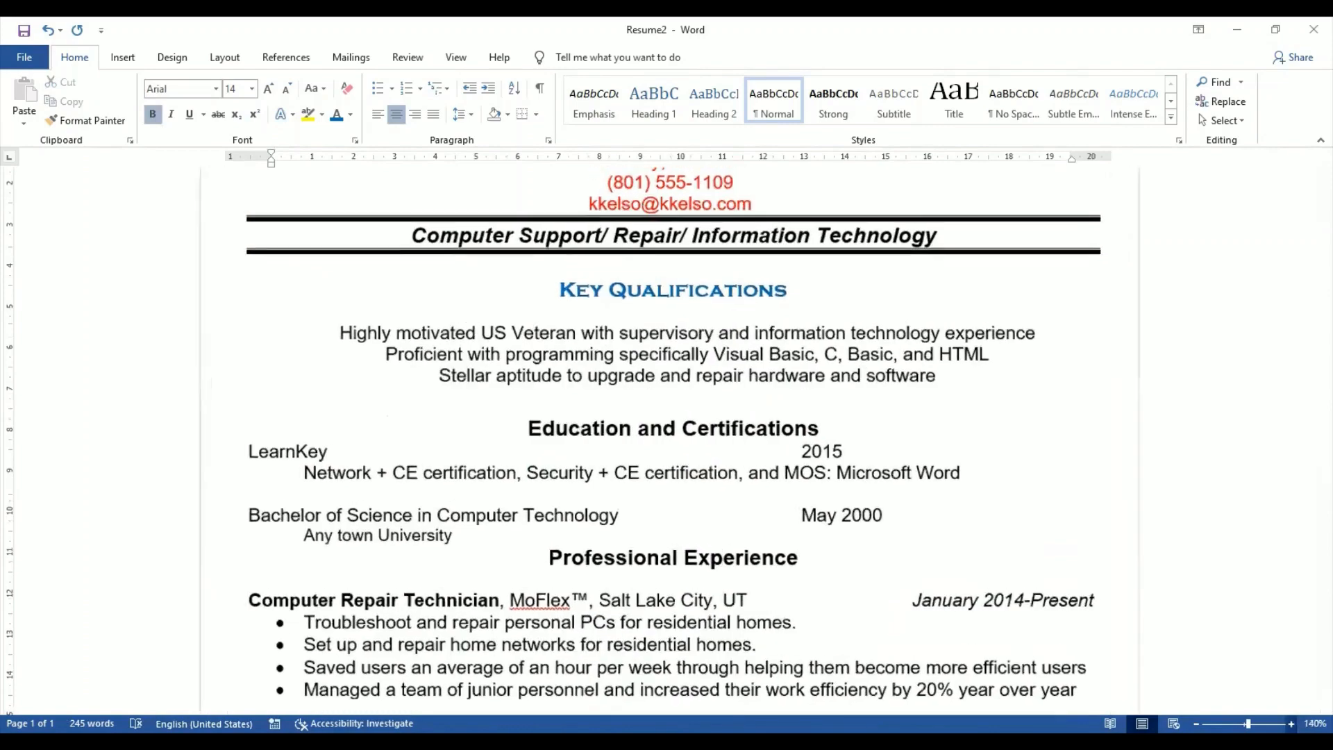
scroll(869, 431, "up", 5, "ctrl")
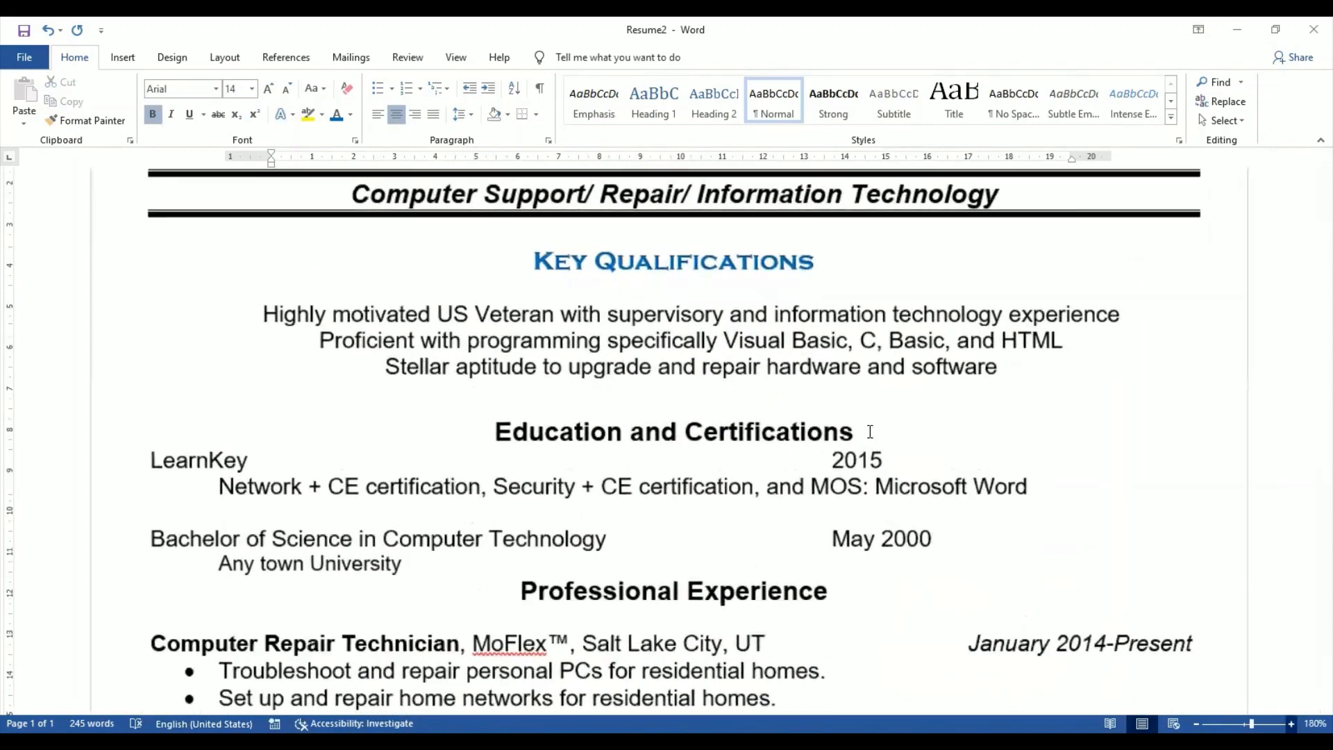
scroll(870, 431, "up", 3, "ctrl")
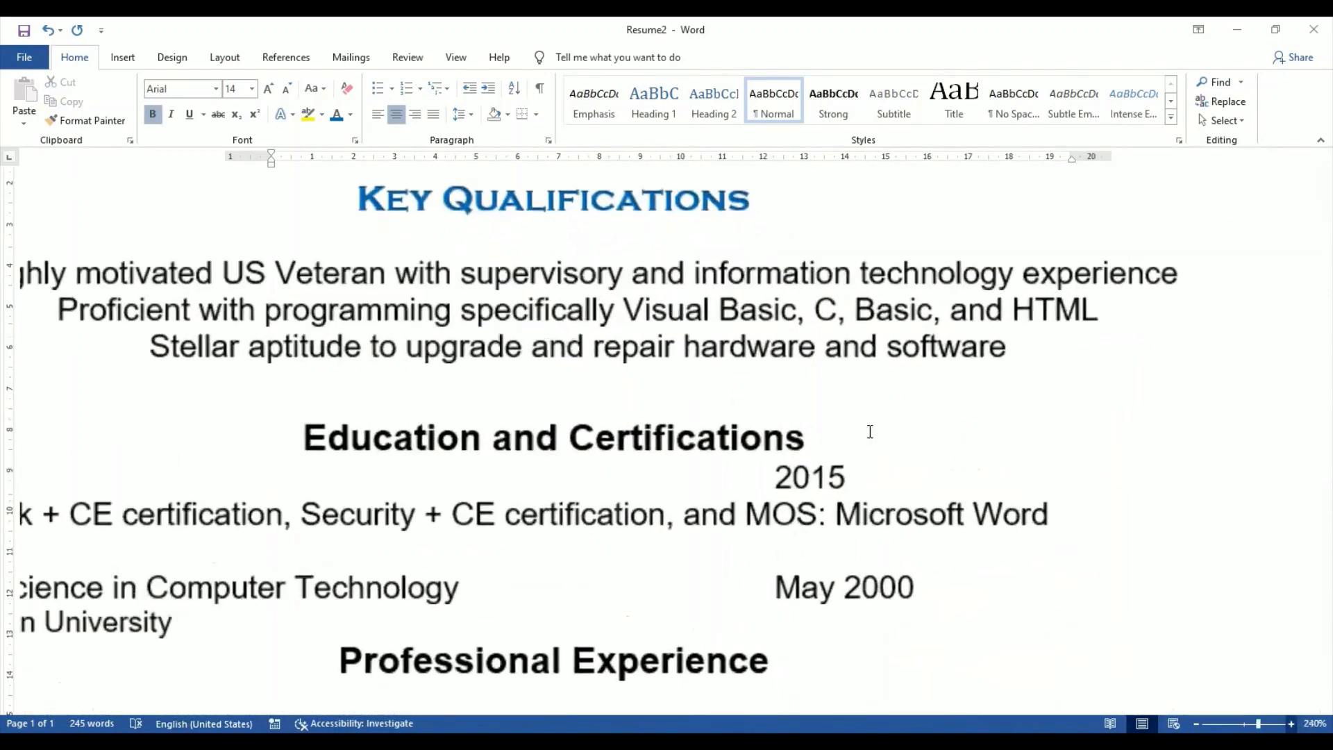
scroll(661, 359, "down", 1)
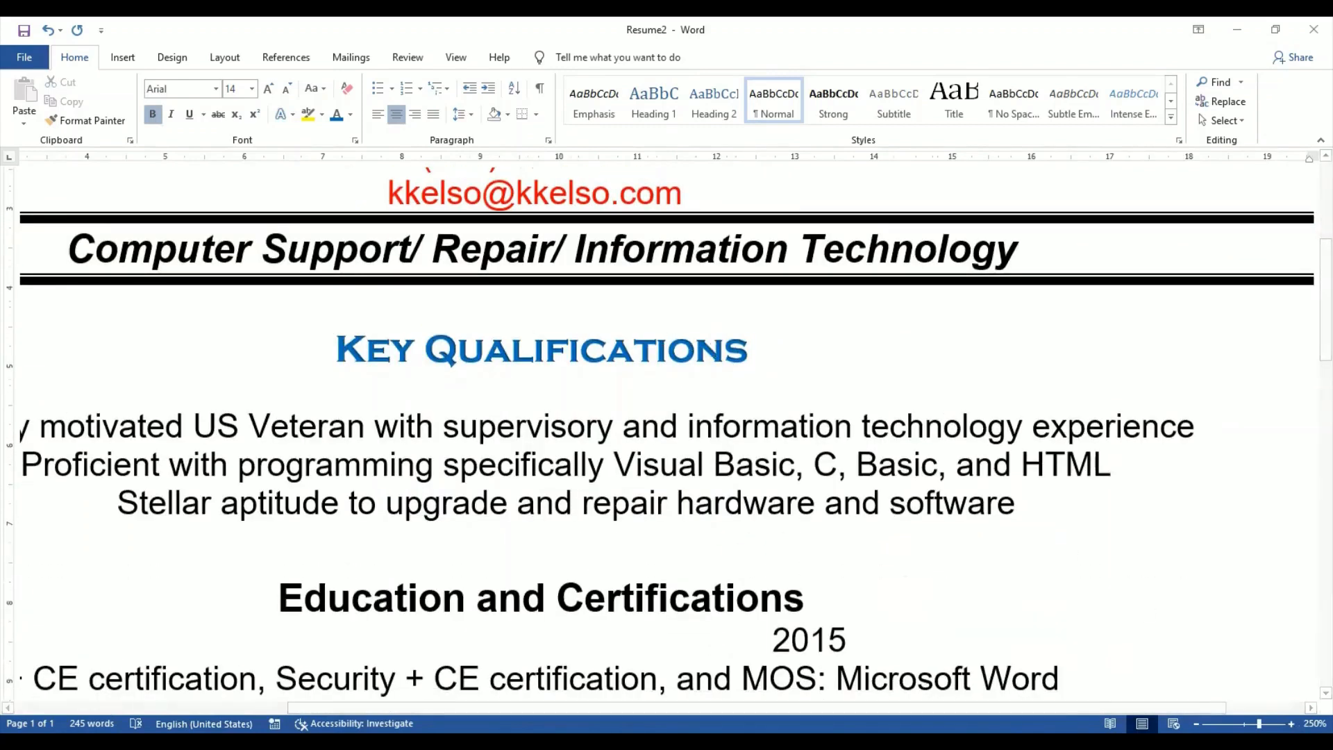
Return the document zoom to 60% to fit the whole resume page.
left_click(1196, 723)
left_click(1196, 724)
left_click(1196, 723)
left_click(1196, 724)
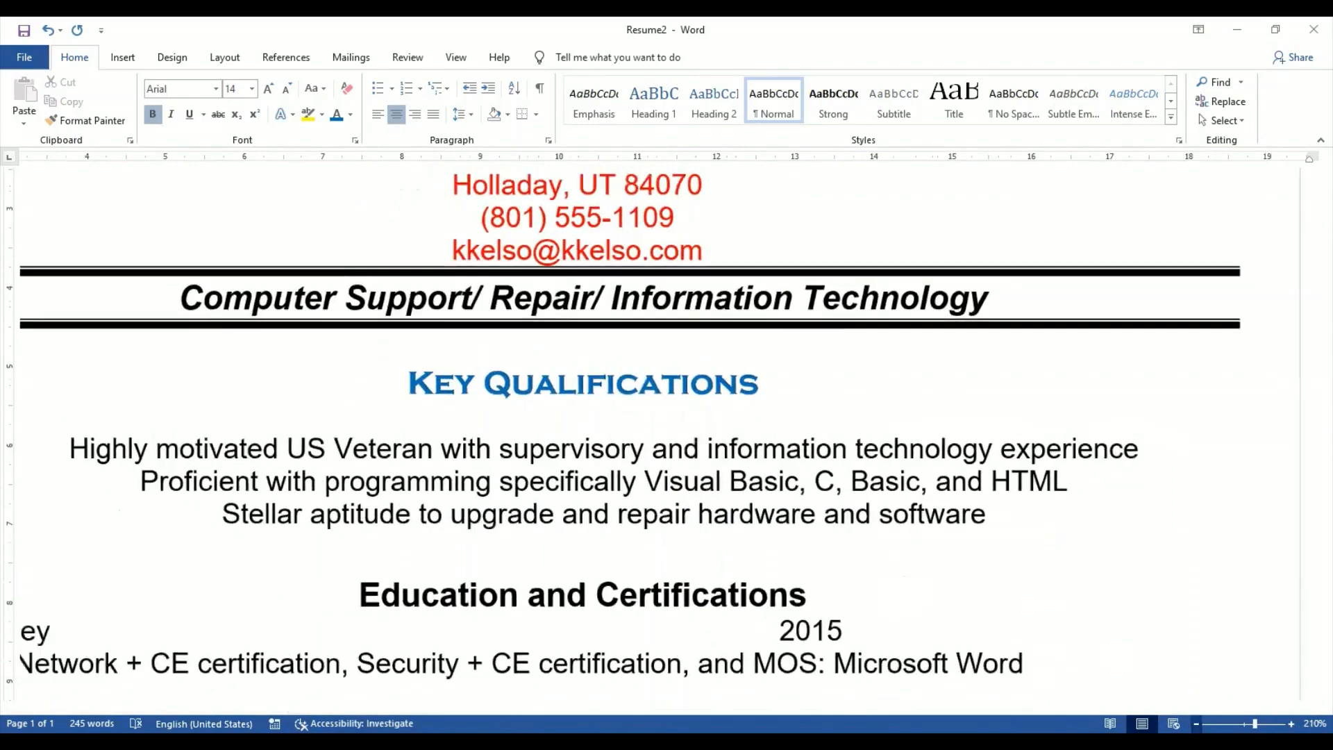
left_click(1196, 724)
left_click(1196, 724)
left_click(1196, 724)
left_click(1196, 724)
left_click(1196, 724)
left_click(1196, 724)
left_click(1196, 724)
left_click(1196, 724)
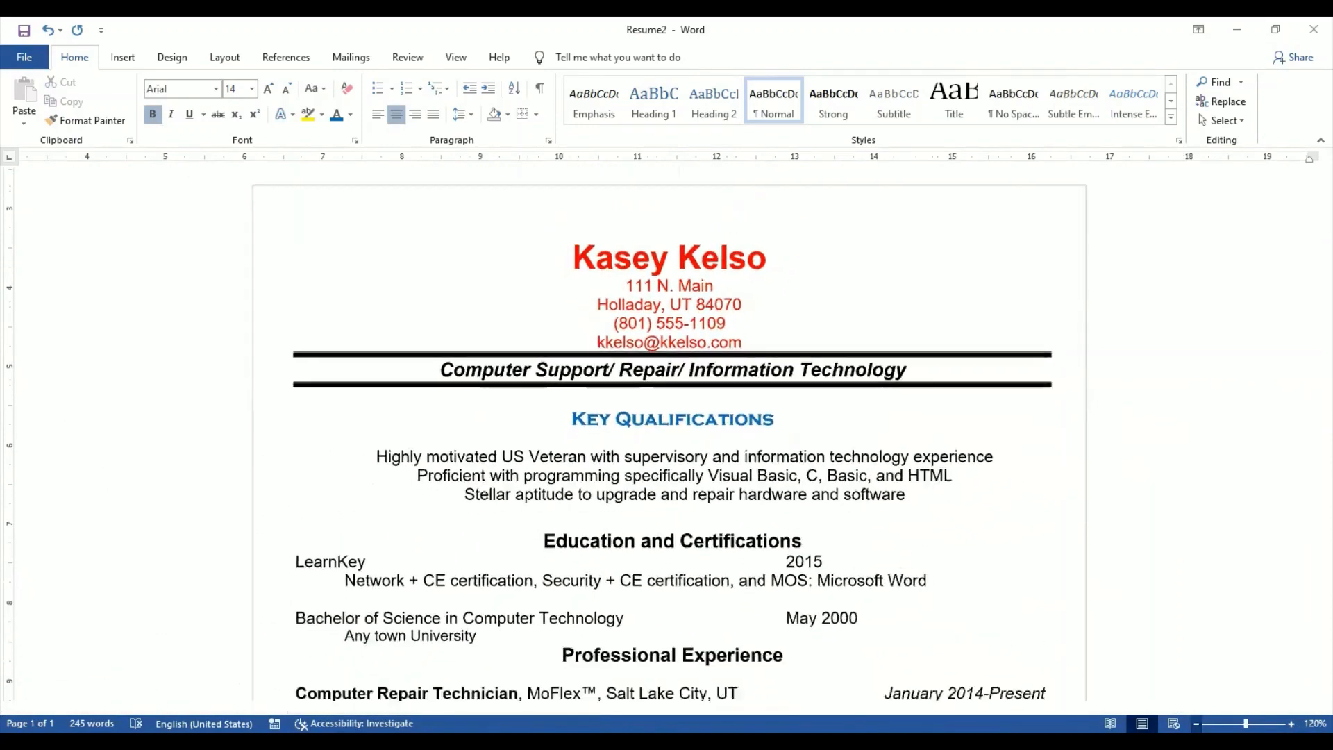
left_click(1196, 723)
left_click(1196, 724)
left_click(1196, 723)
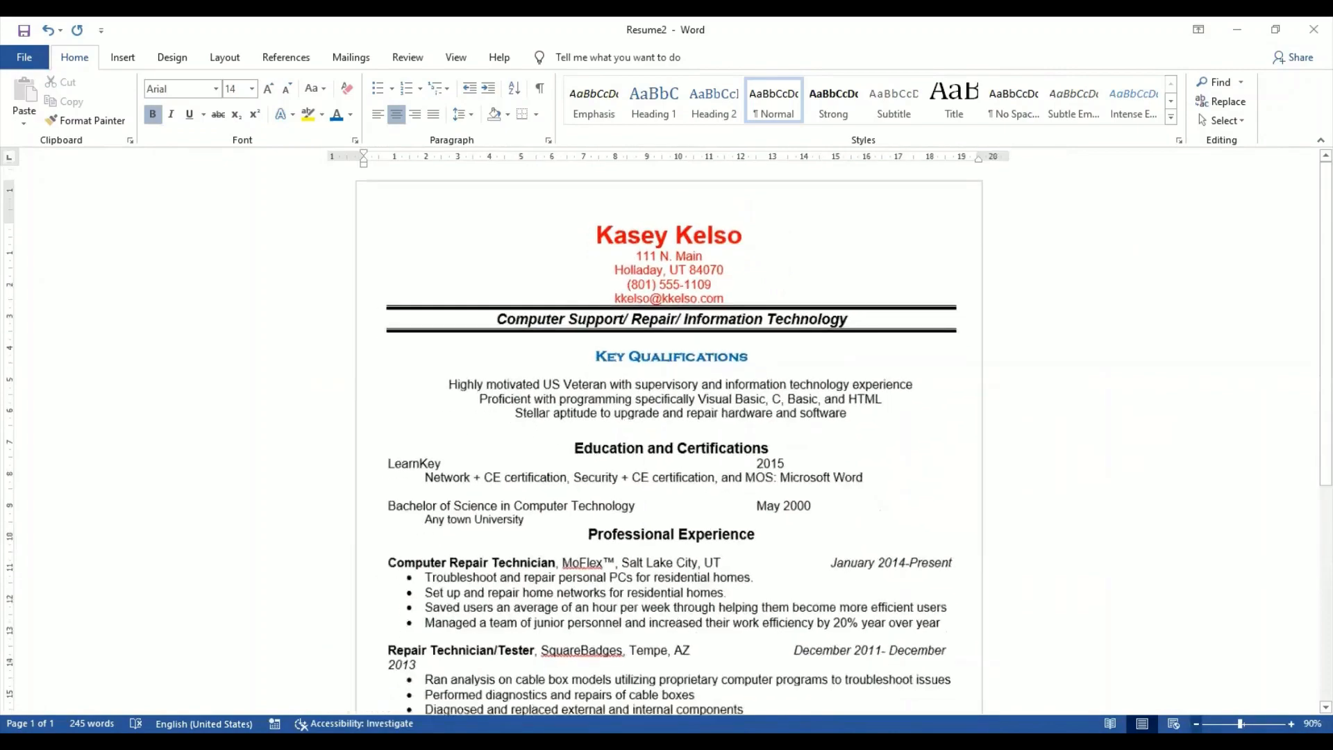
left_click(1196, 724)
left_click(1196, 724)
left_click(1196, 724)
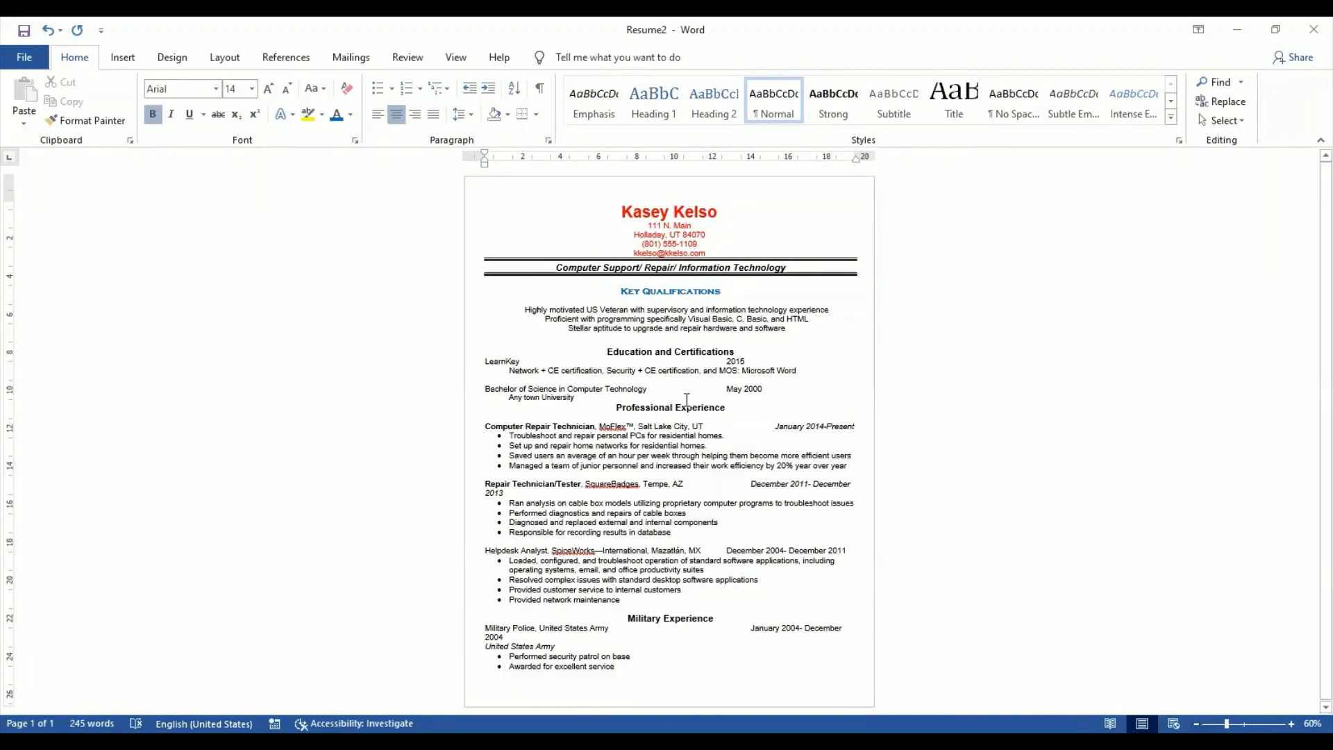
Copy the Key Qualifications heading's formatting to the Education and Certifications heading with Format Painter.
left_click(620, 292)
left_click_drag(620, 293, 726, 293)
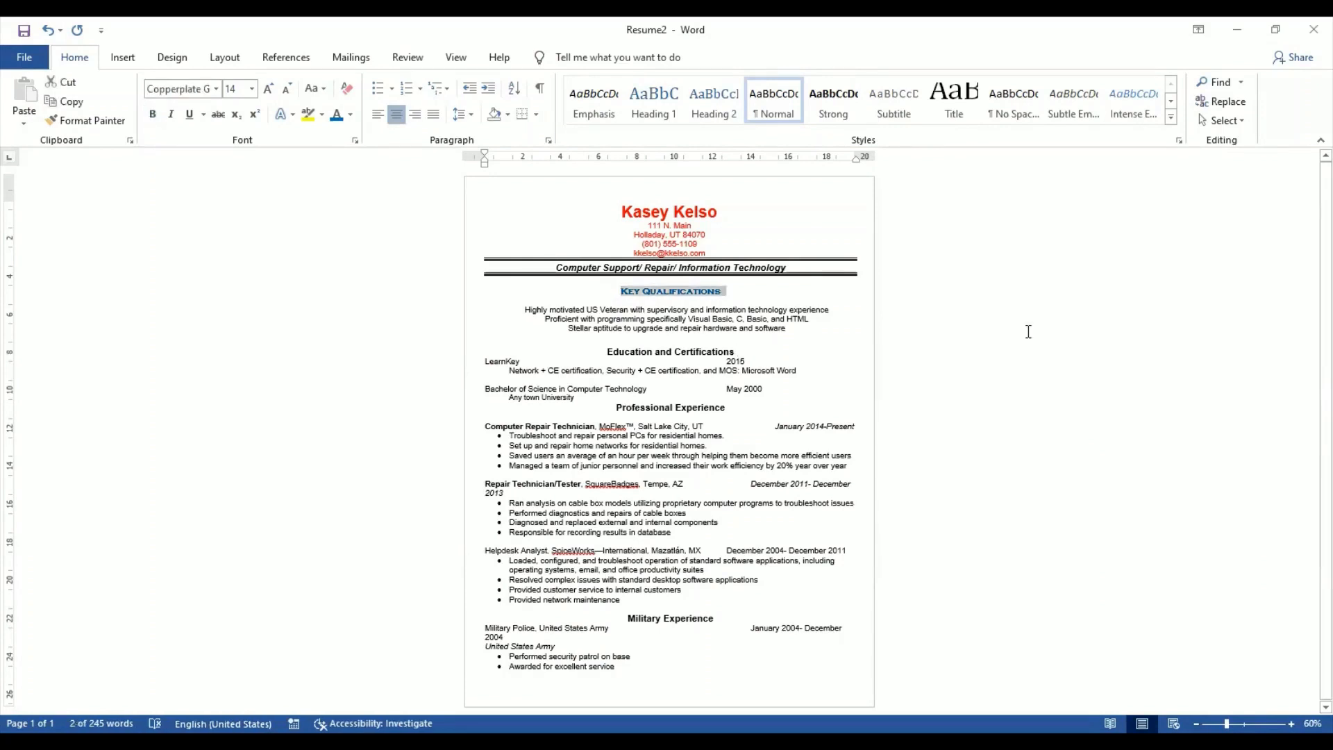
left_click(108, 122)
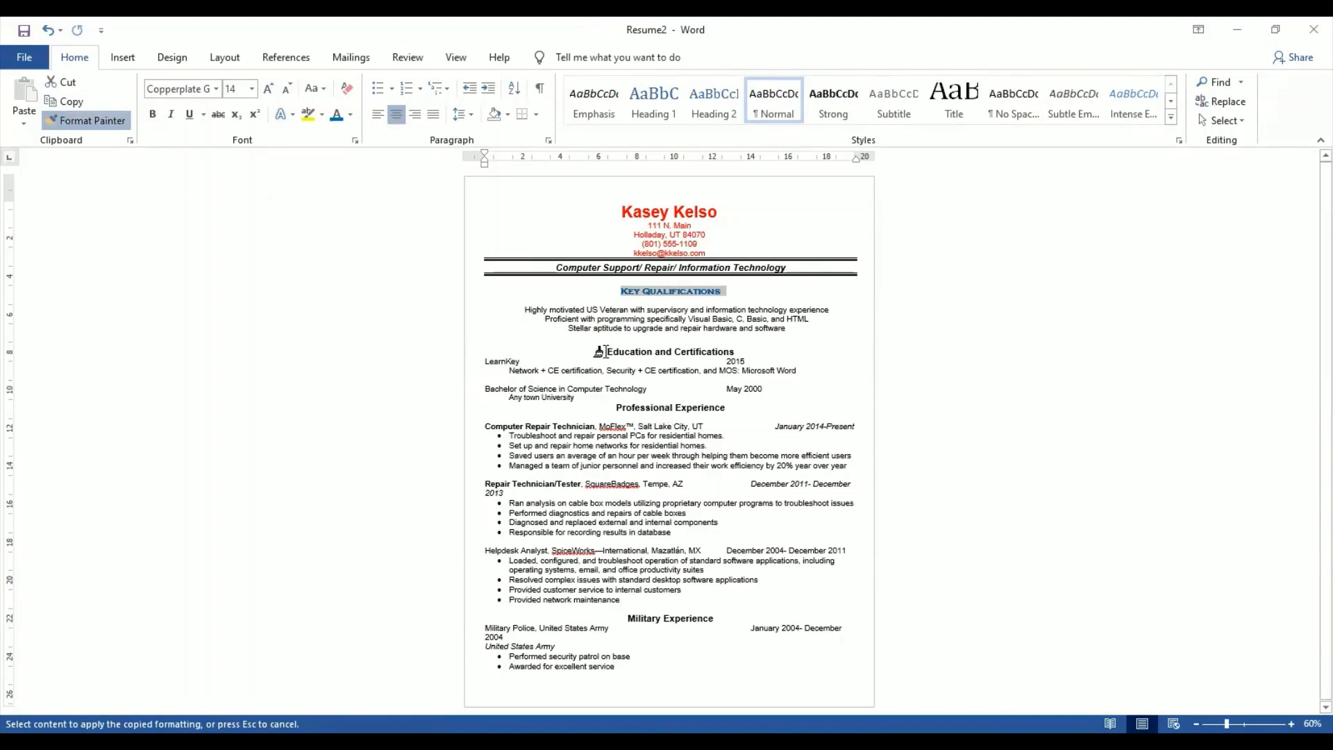
left_click_drag(605, 352, 737, 357)
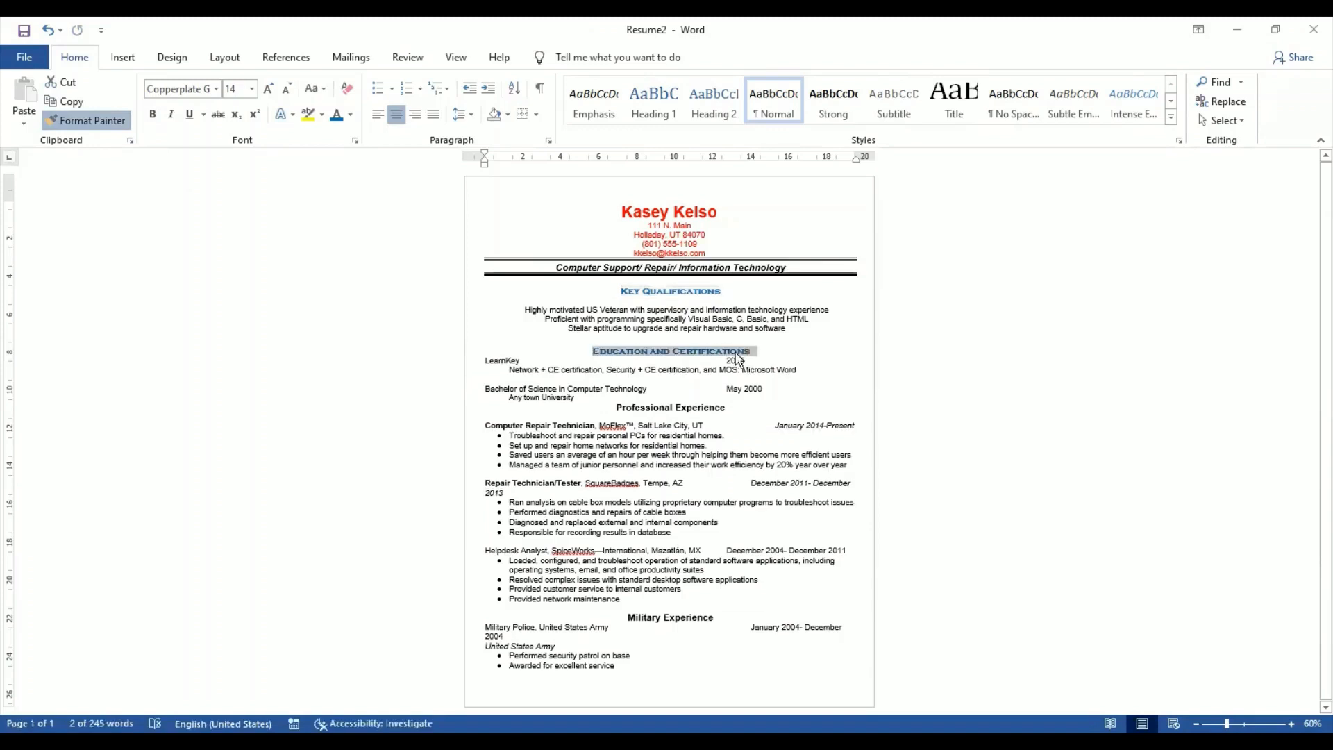
left_click(766, 426)
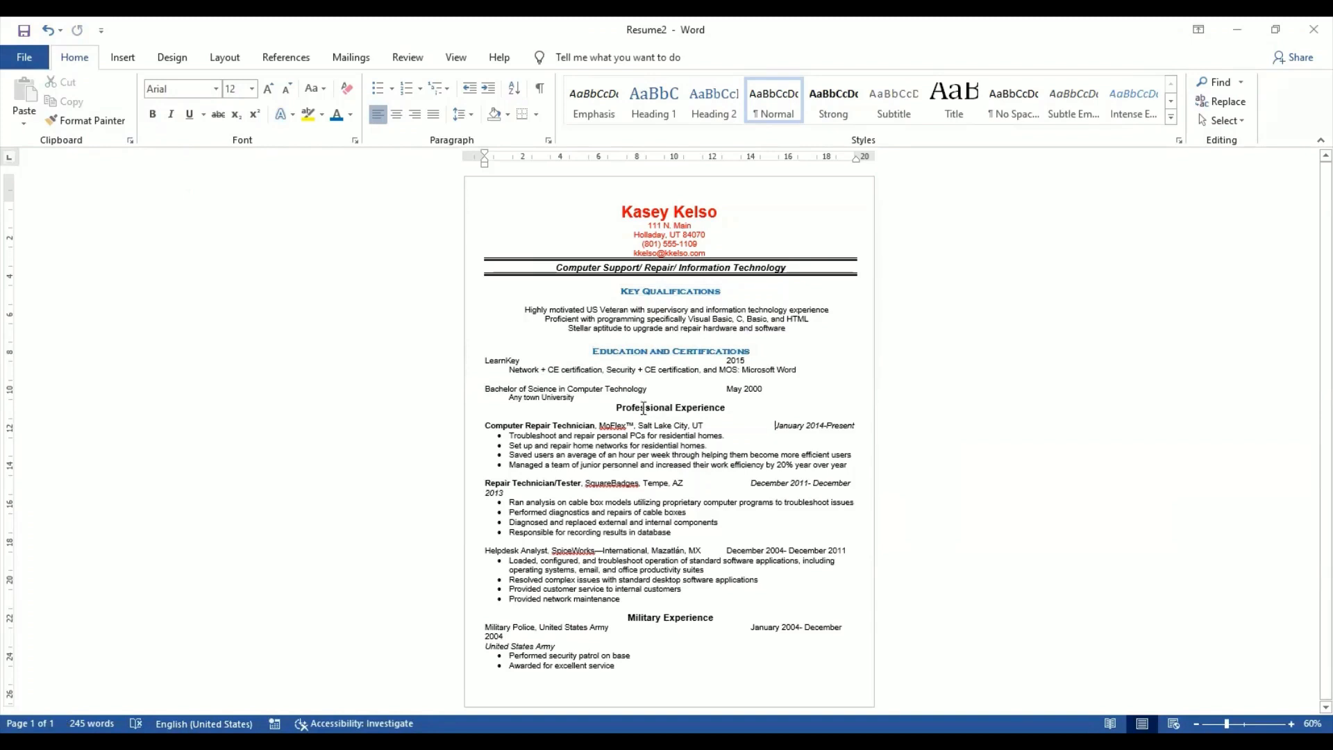
left_click(745, 410)
left_click(798, 388)
left_click(803, 354)
double_click(581, 316)
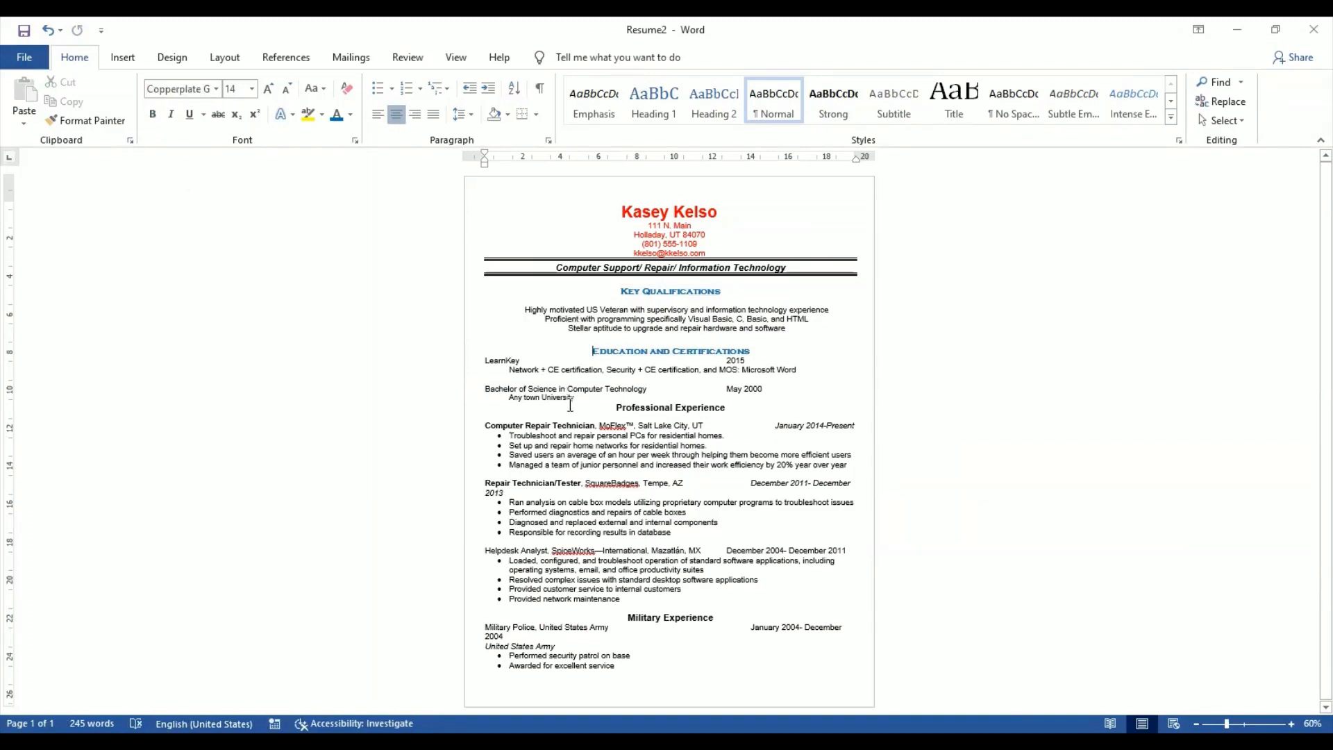
left_click_drag(580, 464, 743, 473)
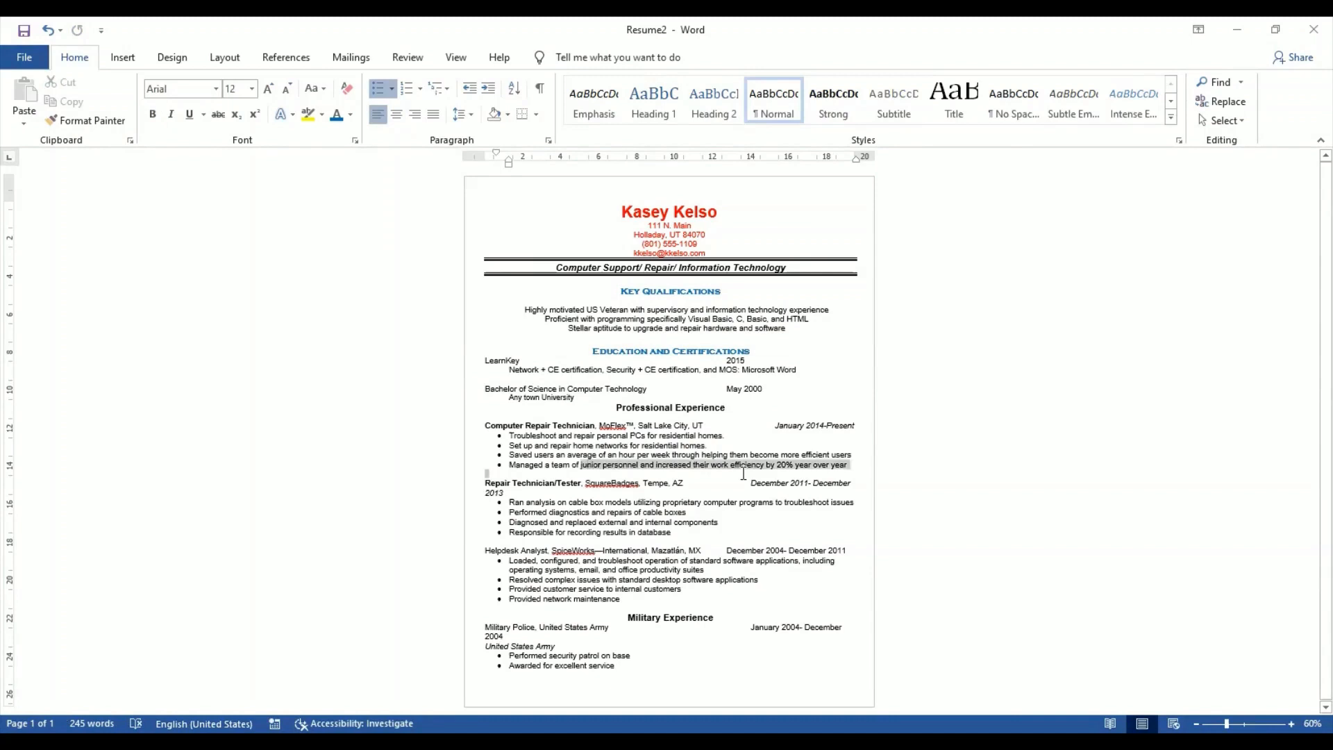
left_click(795, 407)
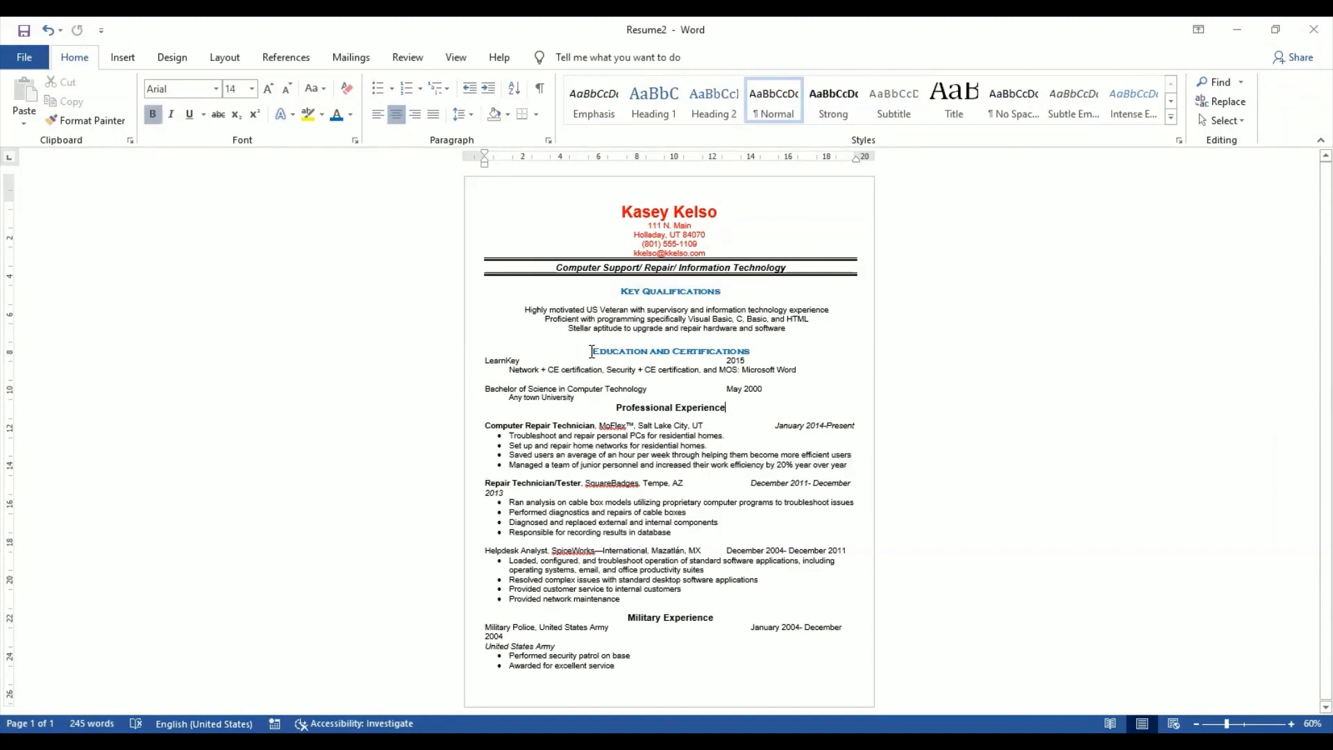
Try Format Painter from the Education and Certifications heading, and undo the formatting copied onto that heading.
left_click_drag(588, 352, 735, 349)
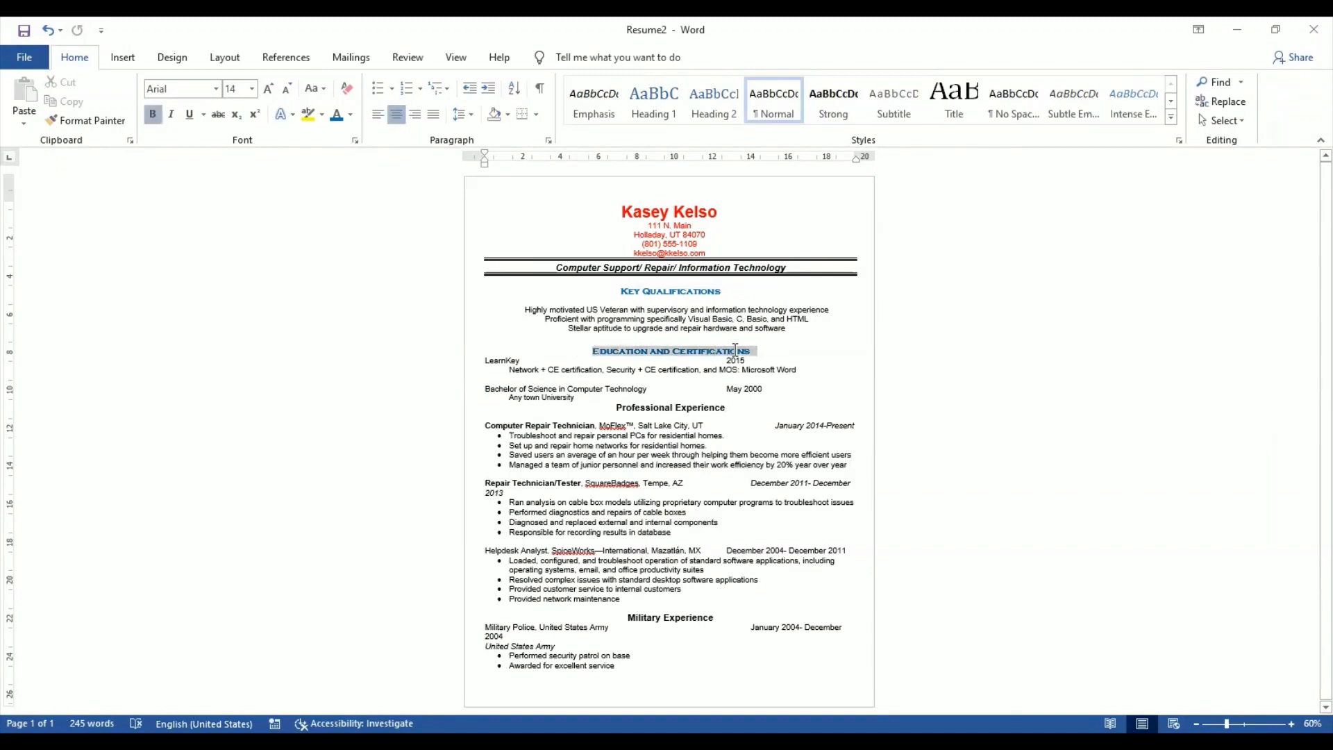
left_click(111, 122)
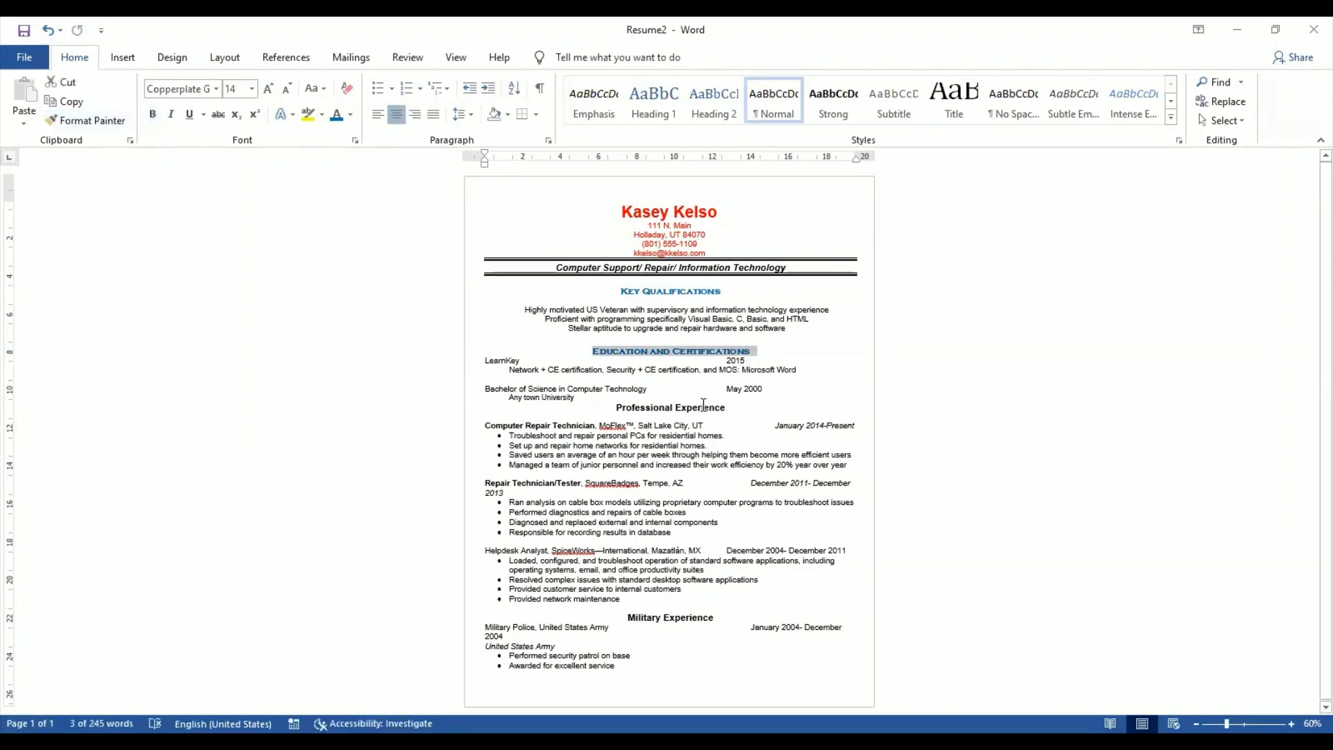
left_click(736, 397)
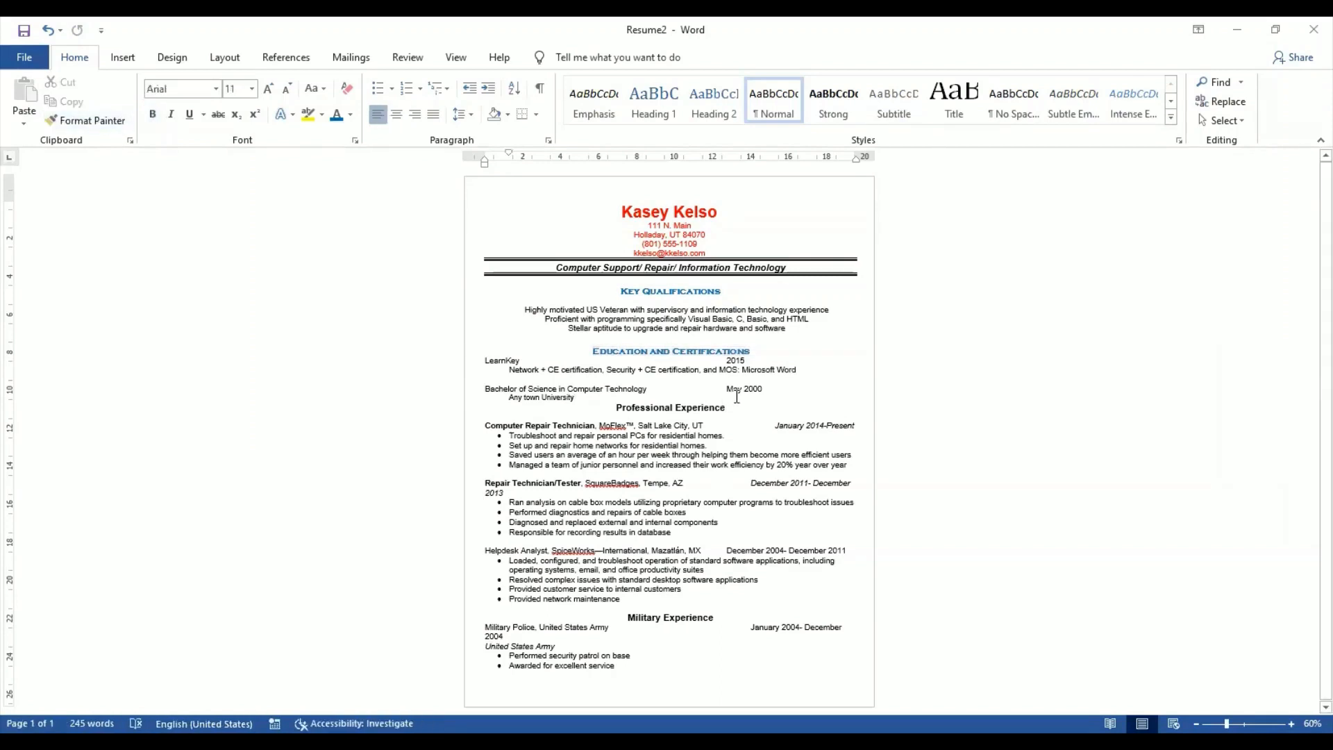
key("ctrl+z")
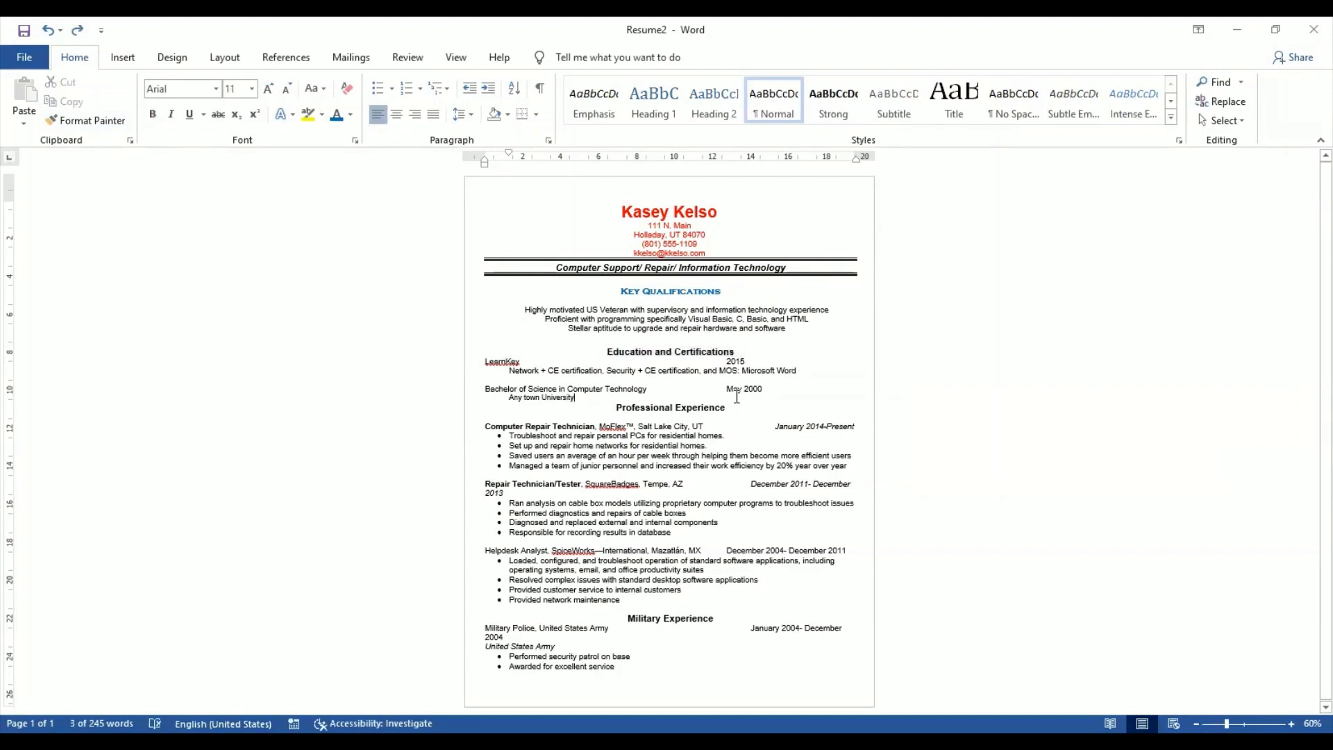
Copy the Key Qualifications formatting with a locked Format Painter to the Education and Certifications, Professional Experience and Military Experience headings.
left_click_drag(620, 290, 723, 293)
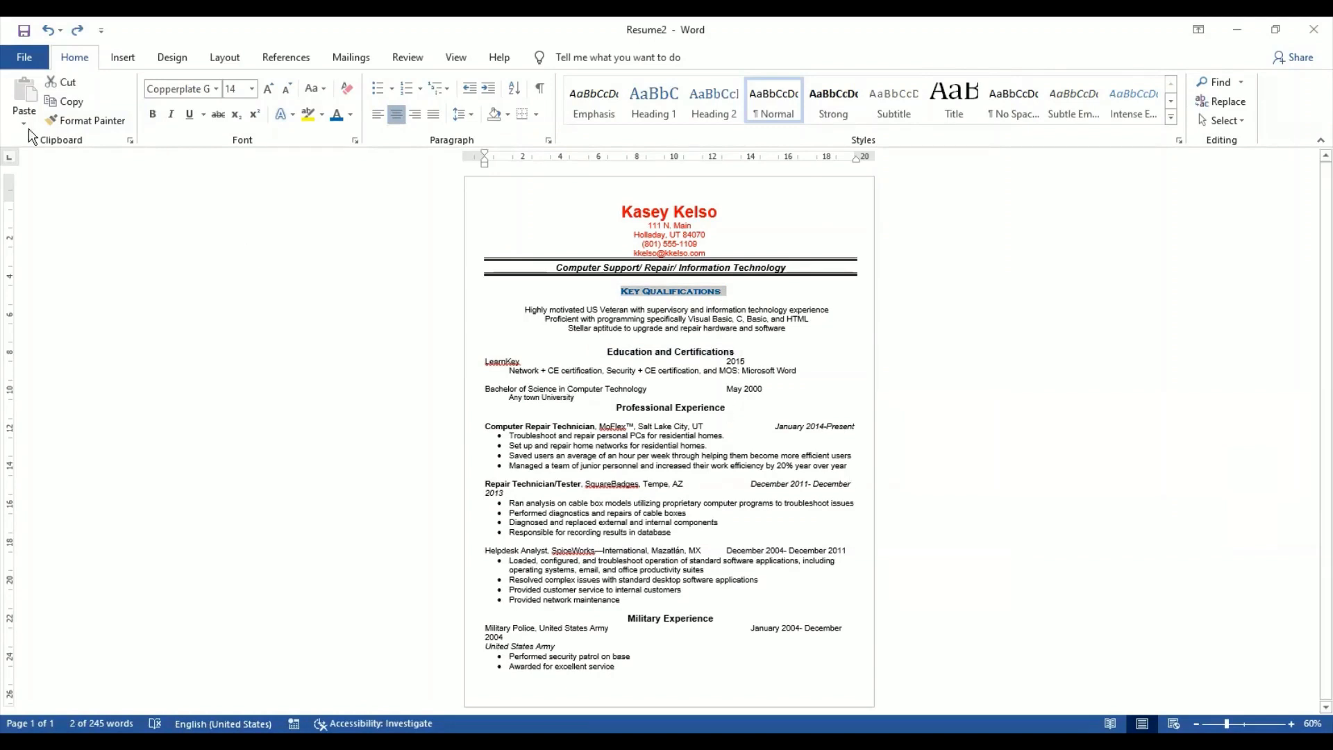
left_click(92, 121)
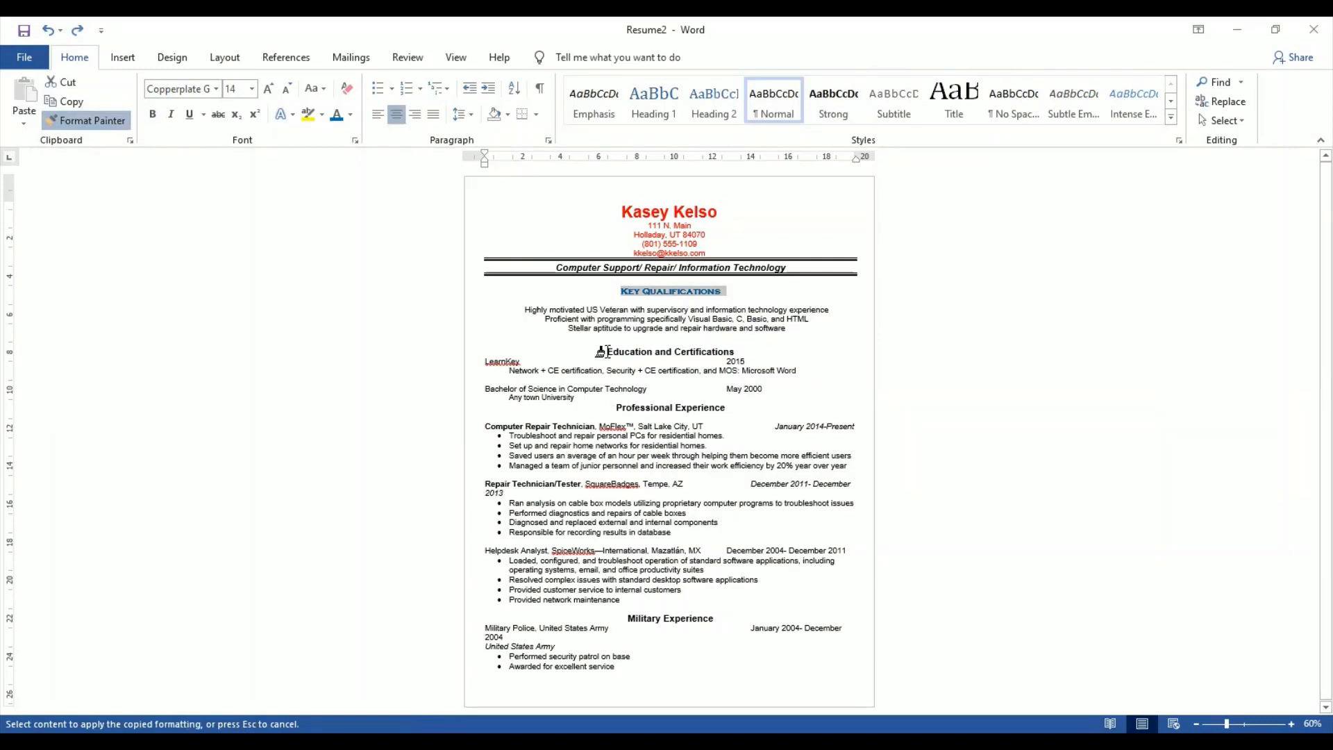
left_click_drag(601, 352, 729, 351)
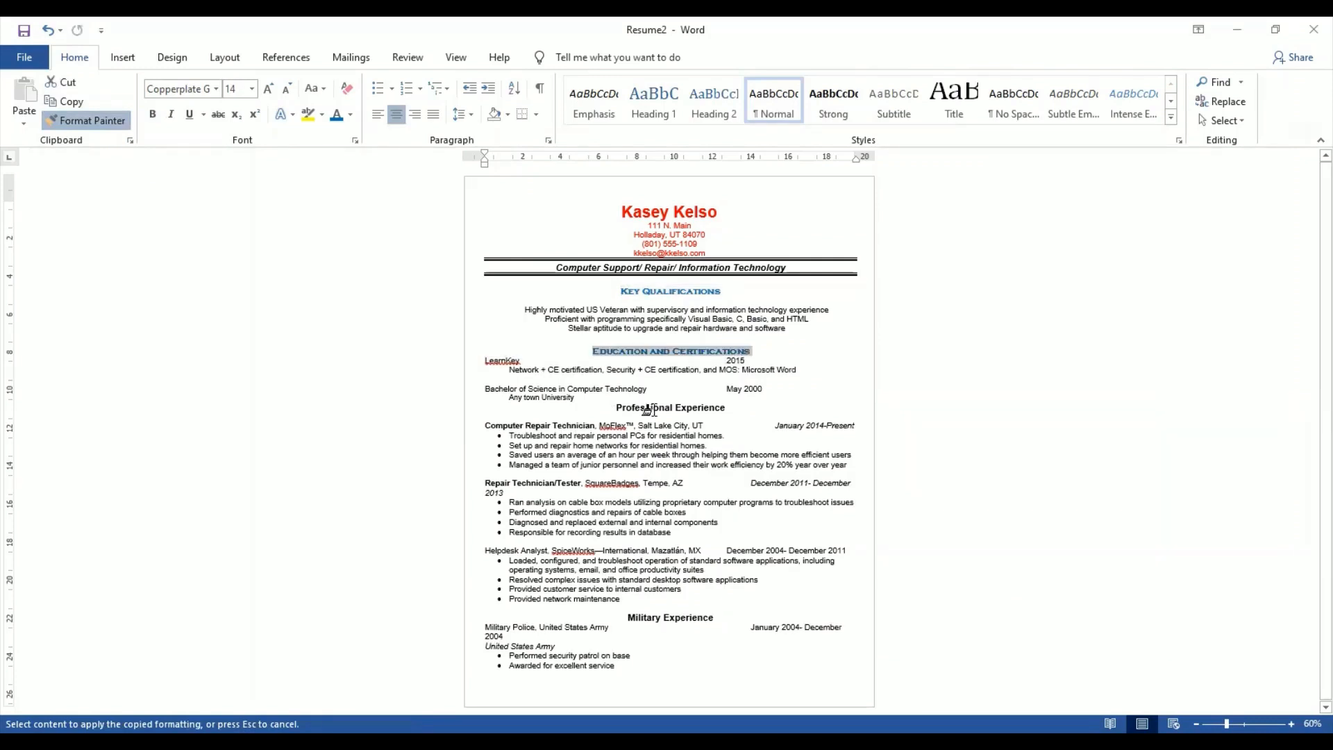
left_click_drag(614, 407, 726, 412)
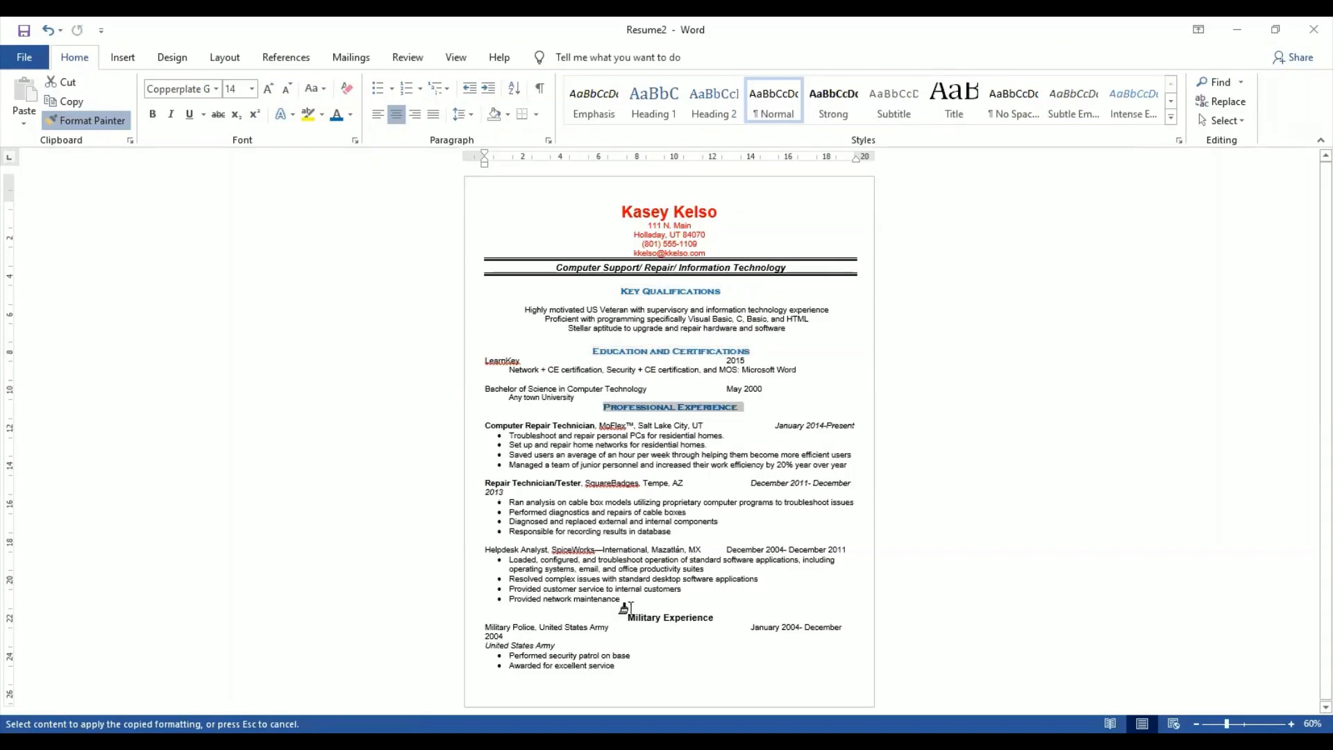
left_click_drag(626, 617, 708, 619)
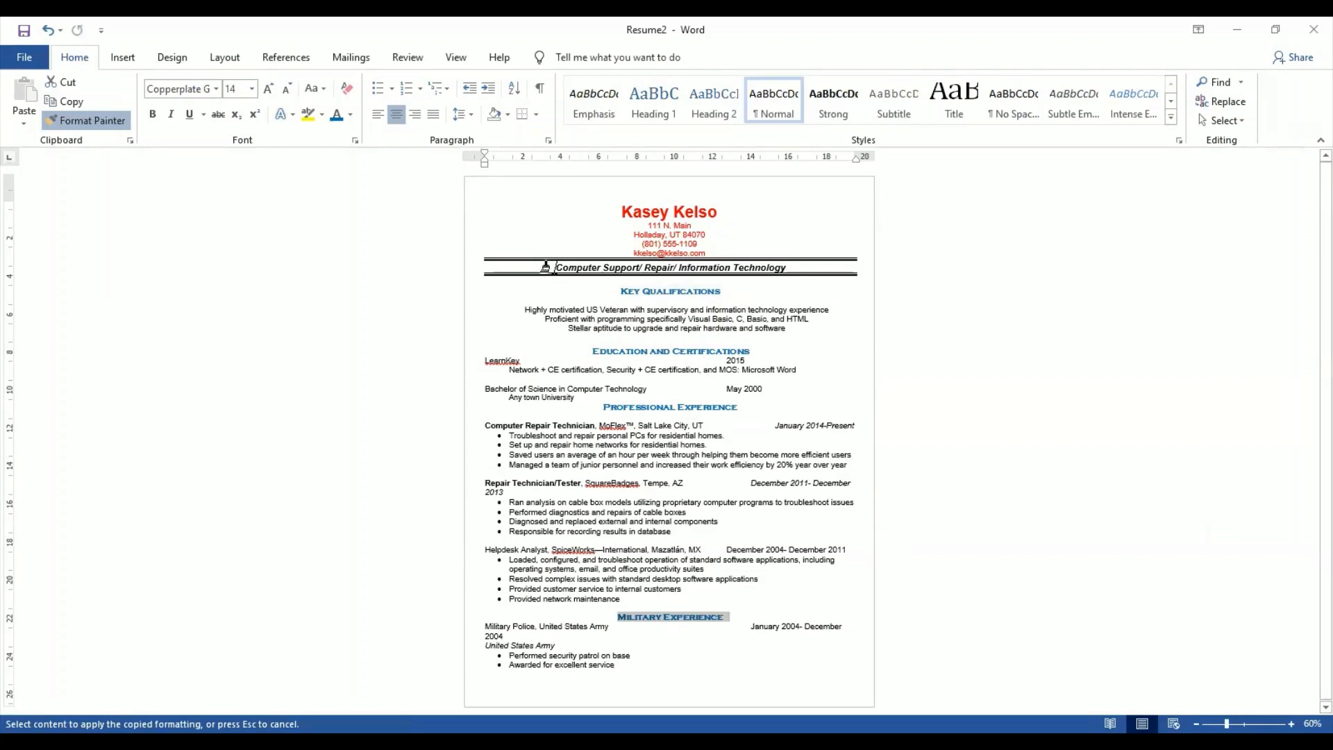
Apply the copied formatting to the whole Computer Support/ Repair/ Information Technology line and turn off Format Painter.
left_click_drag(554, 267, 742, 276)
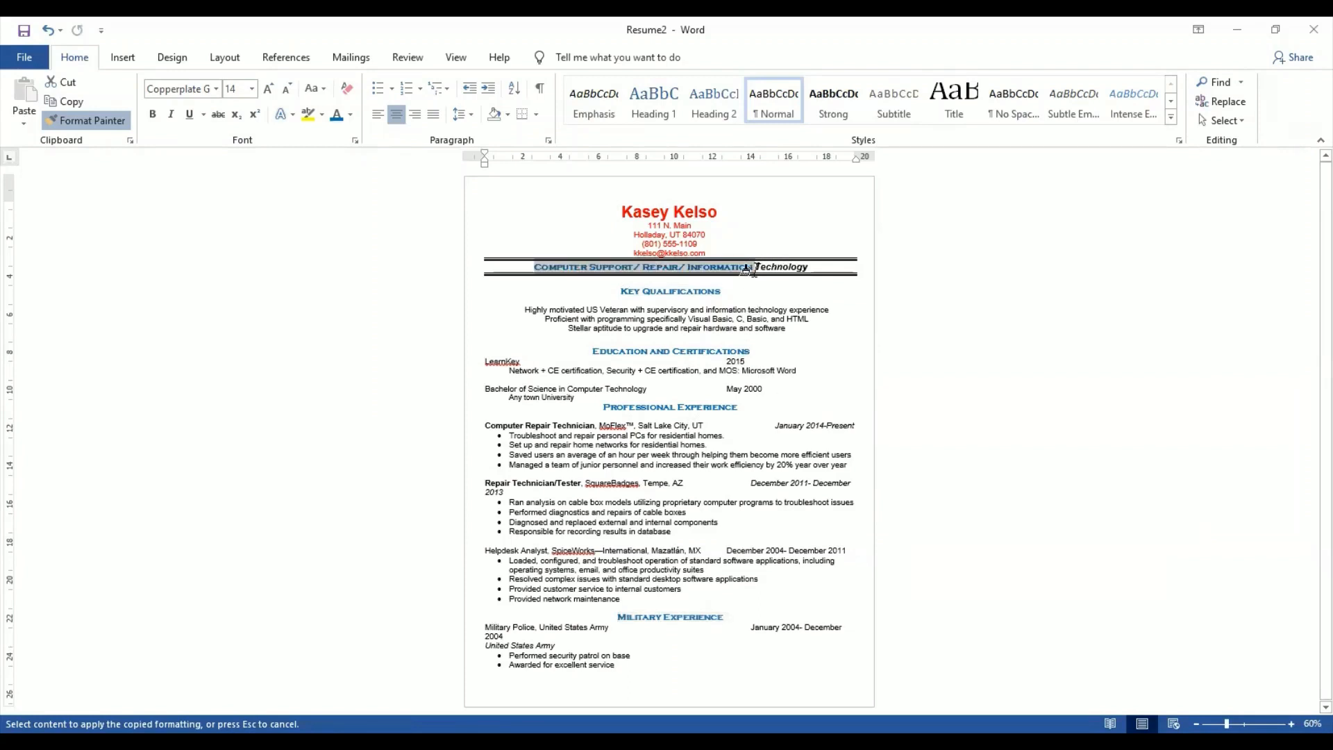
left_click_drag(753, 268, 819, 268)
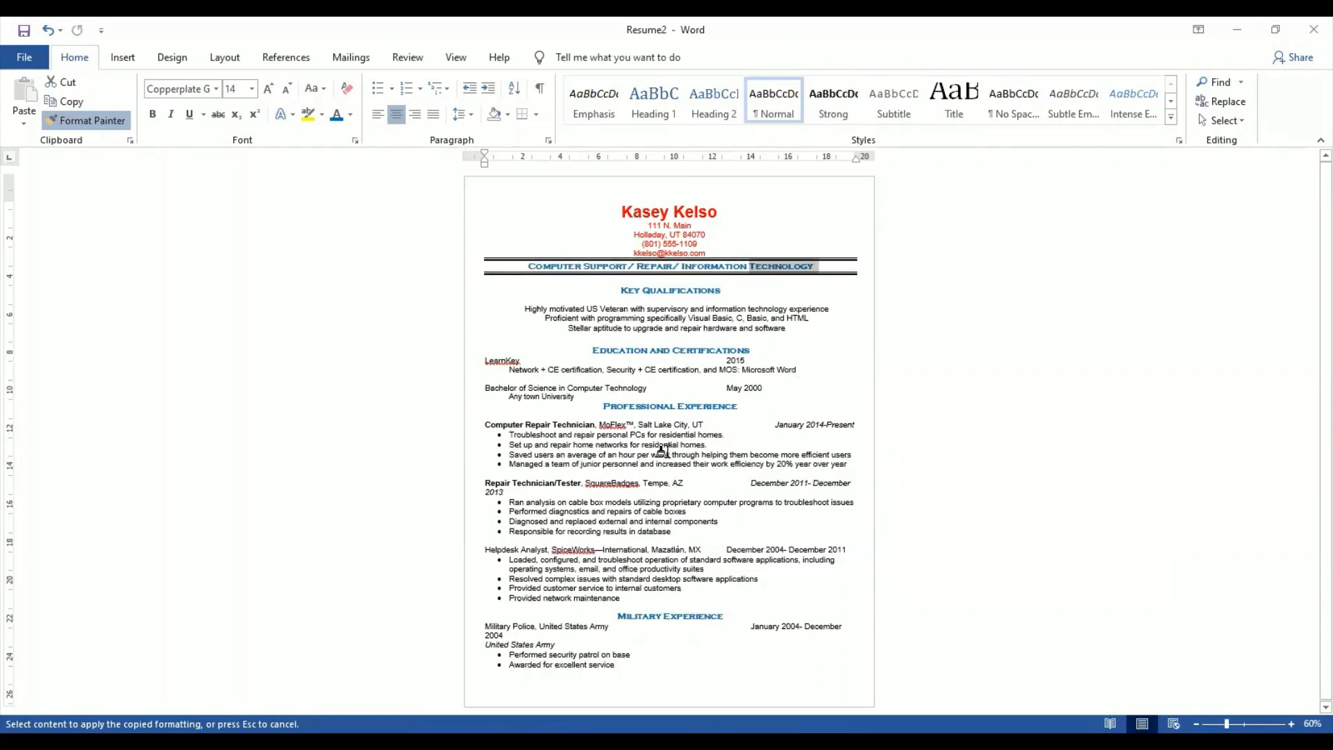
left_click(839, 309)
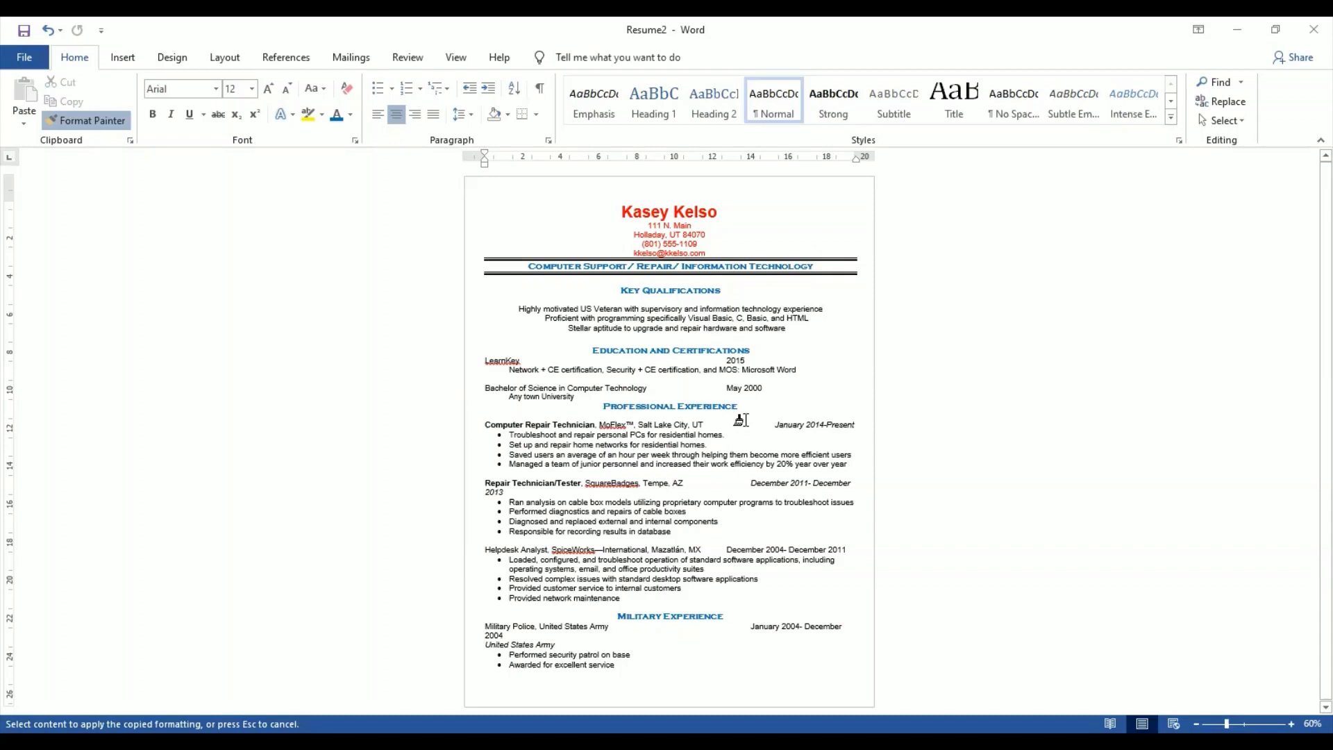
key("Escape")
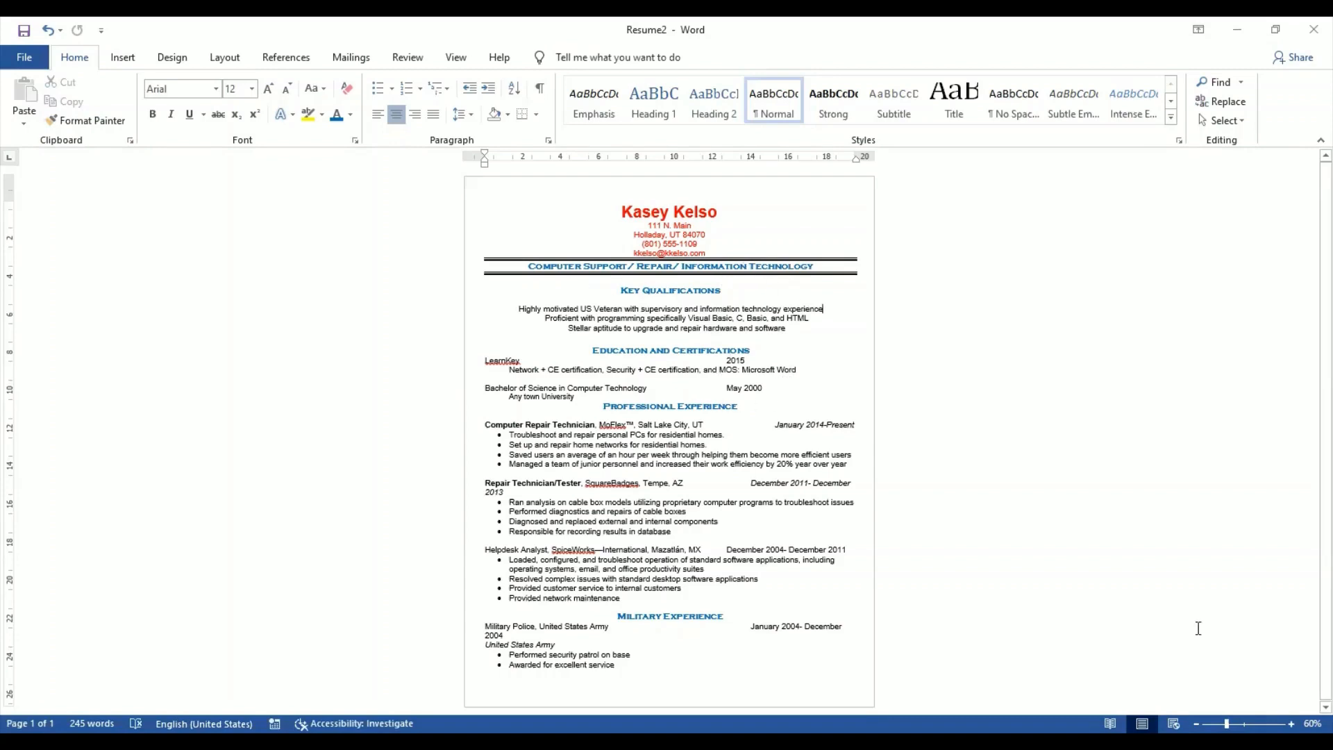
Examine the reformatted headings throughout the resume at about 120% zoom.
scroll(669, 431, "up", 2, "ctrl")
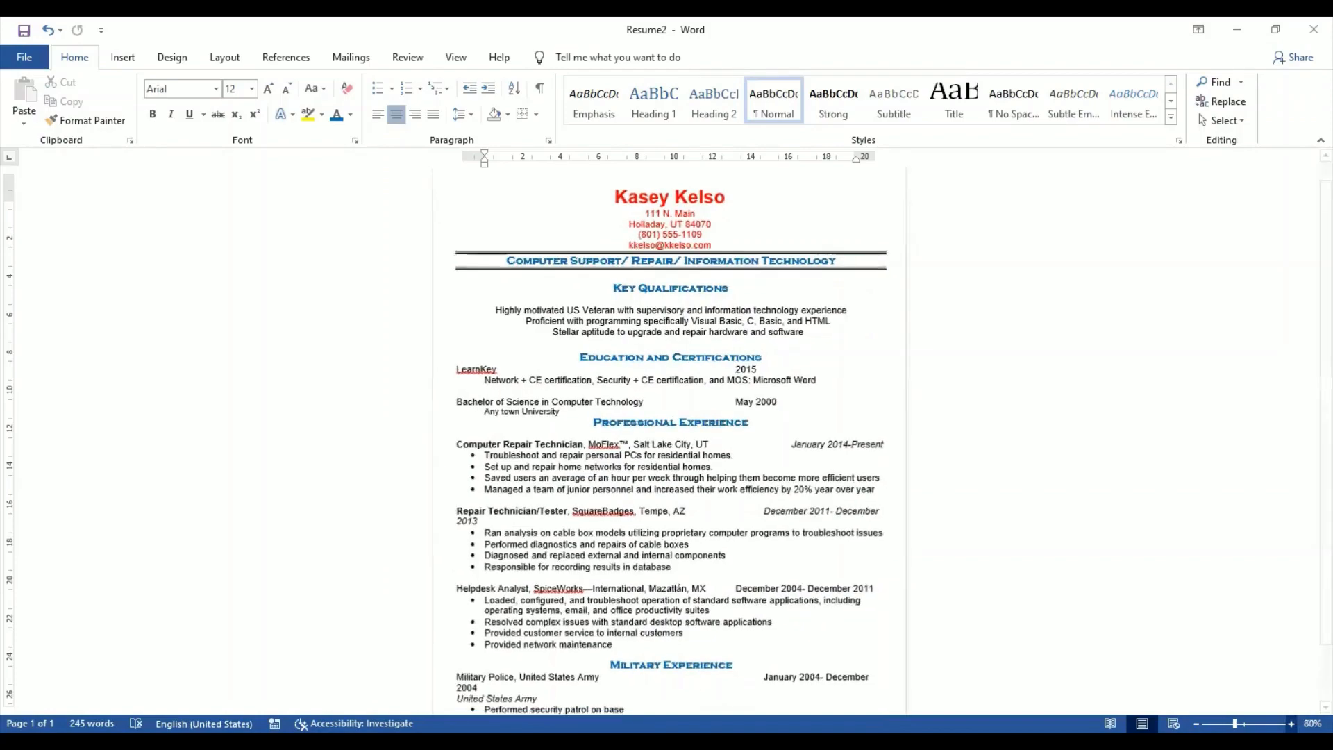
scroll(1014, 580, "up", 2, "ctrl")
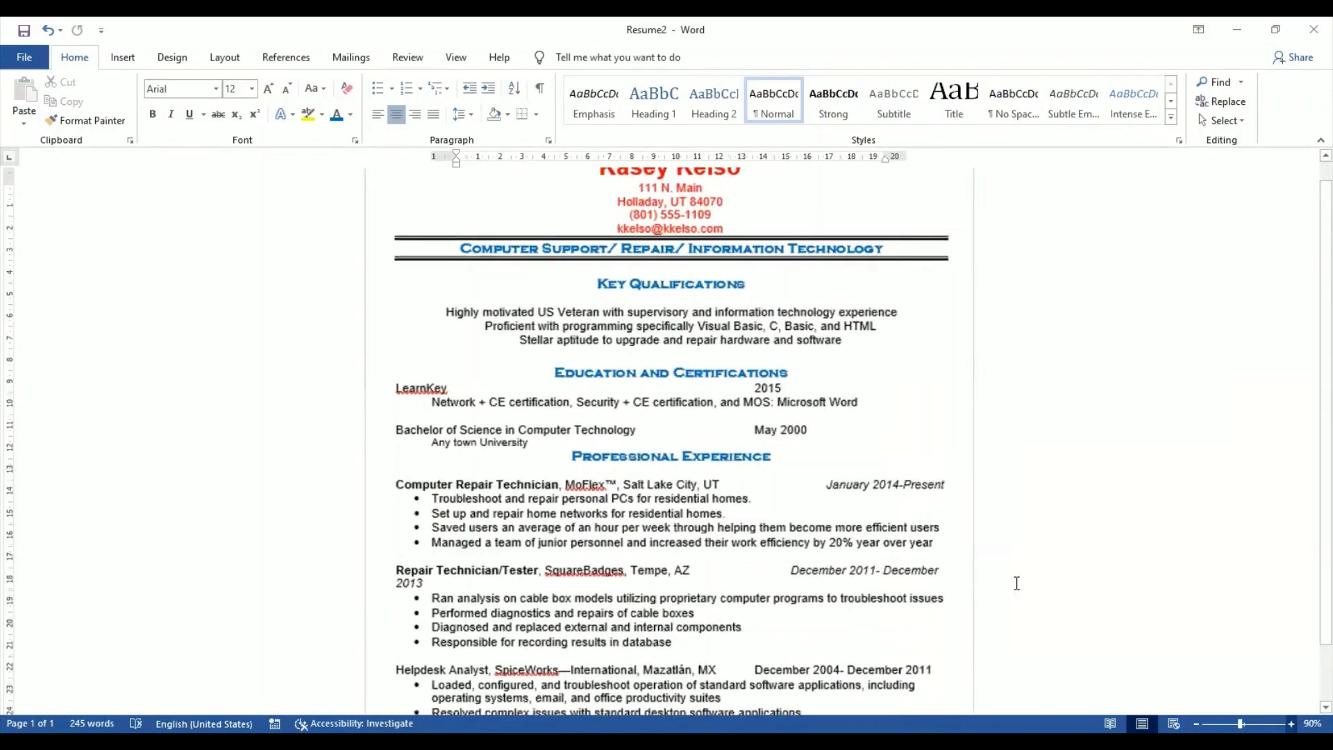
scroll(863, 568, "up", 2, "ctrl")
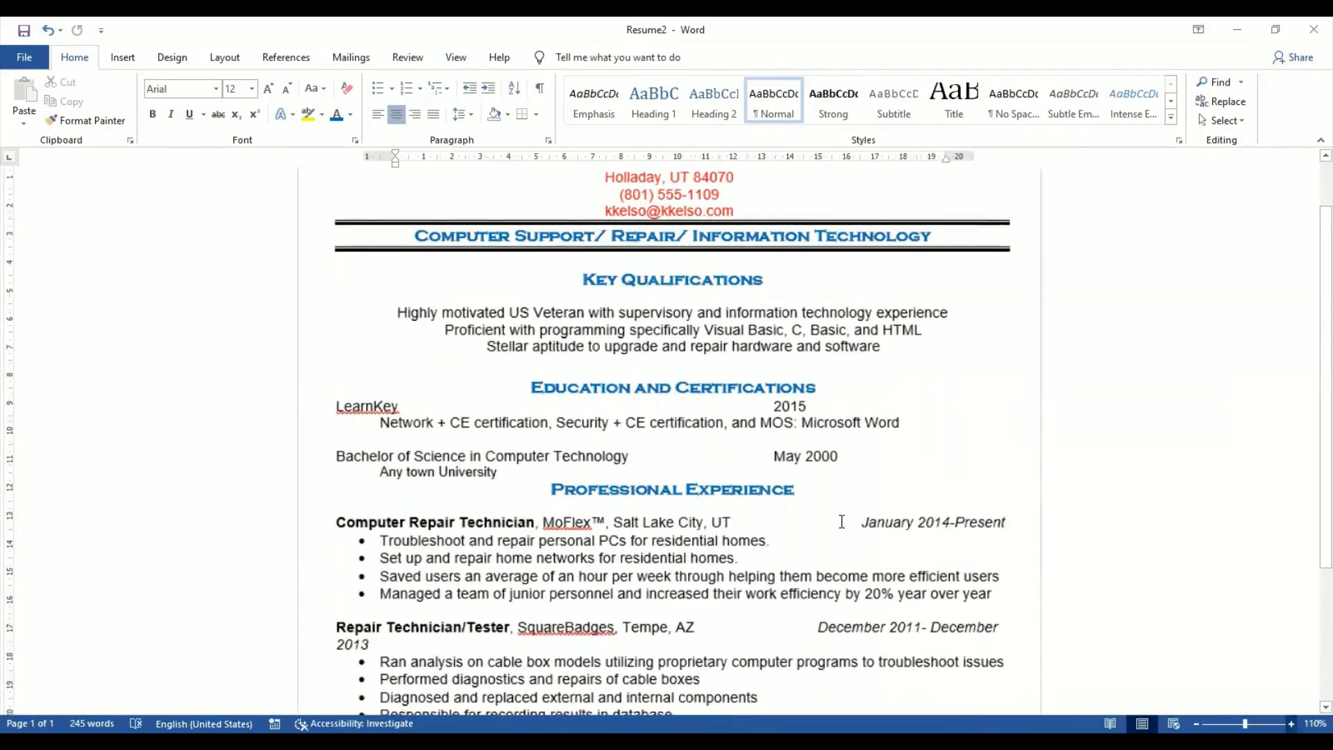
scroll(841, 521, "down", 6)
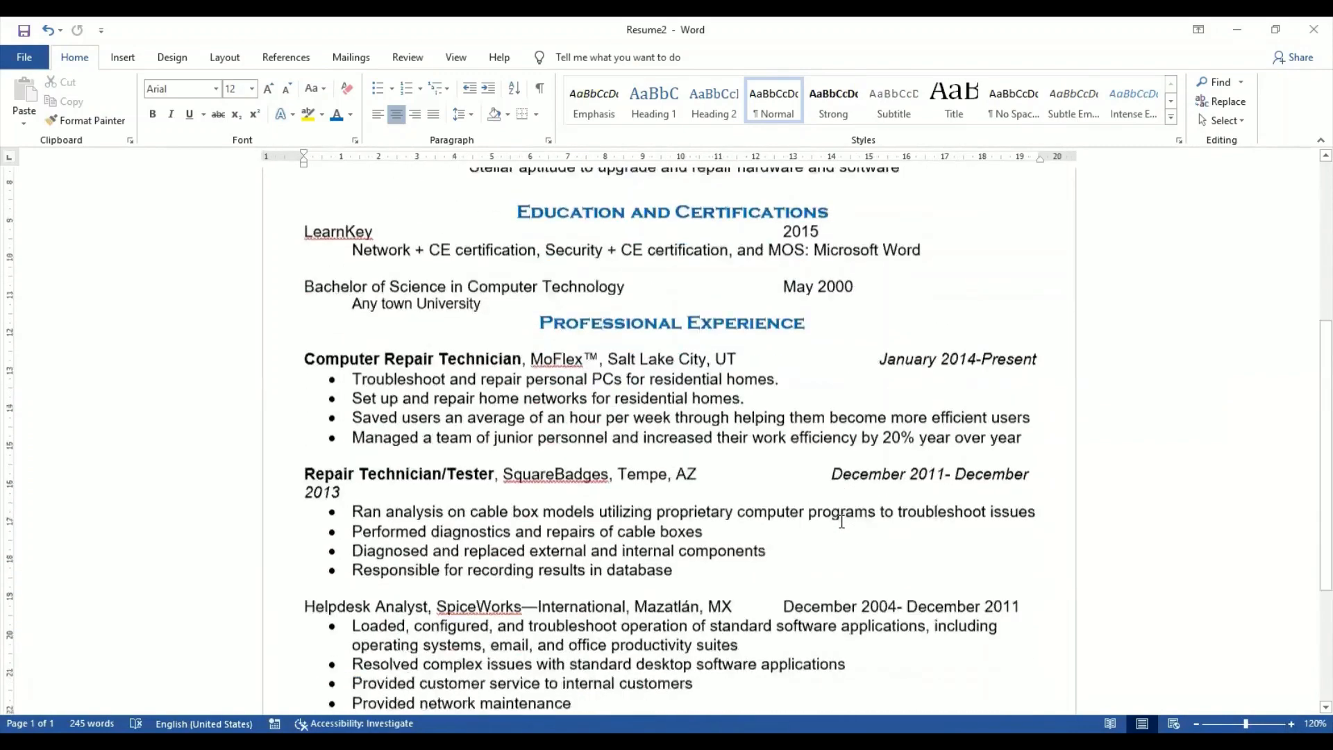
scroll(841, 521, "up", 3)
scroll(841, 522, "down", 3)
scroll(841, 521, "down", 1)
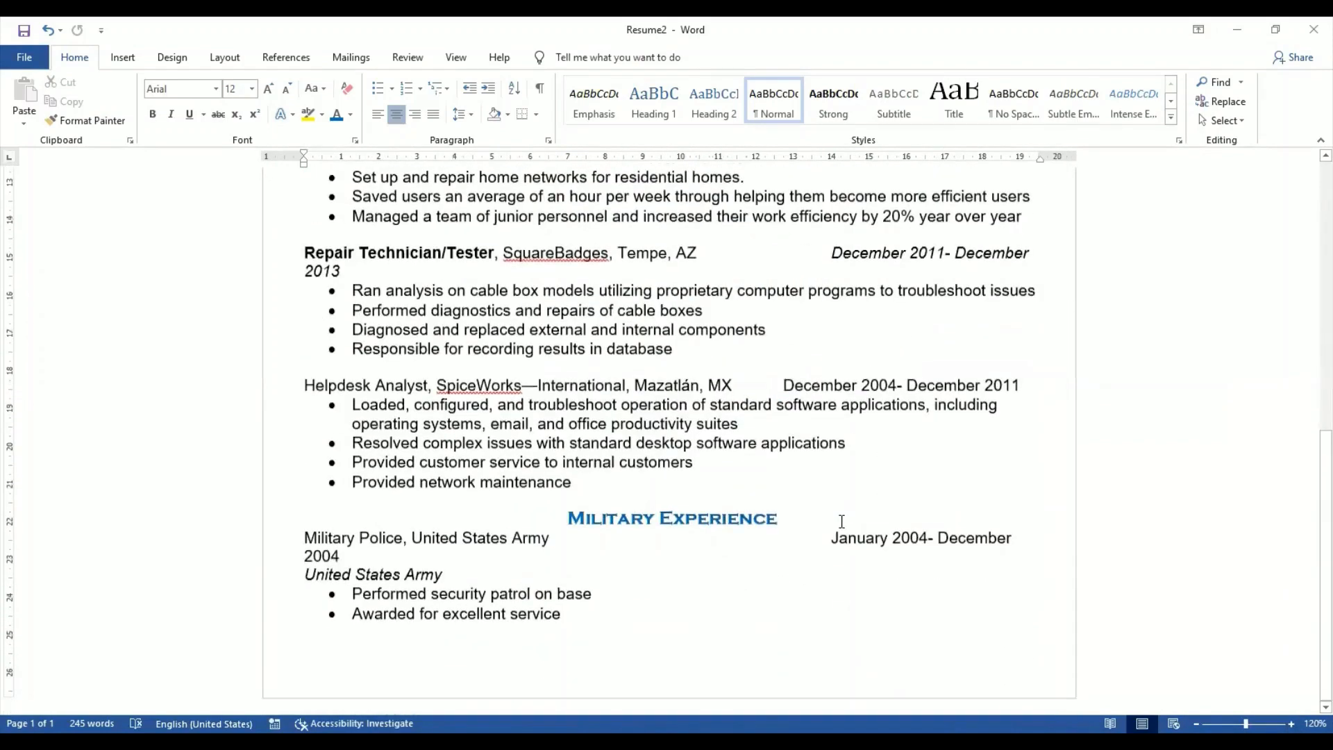
scroll(841, 522, "up", 4)
scroll(841, 521, "up", 5)
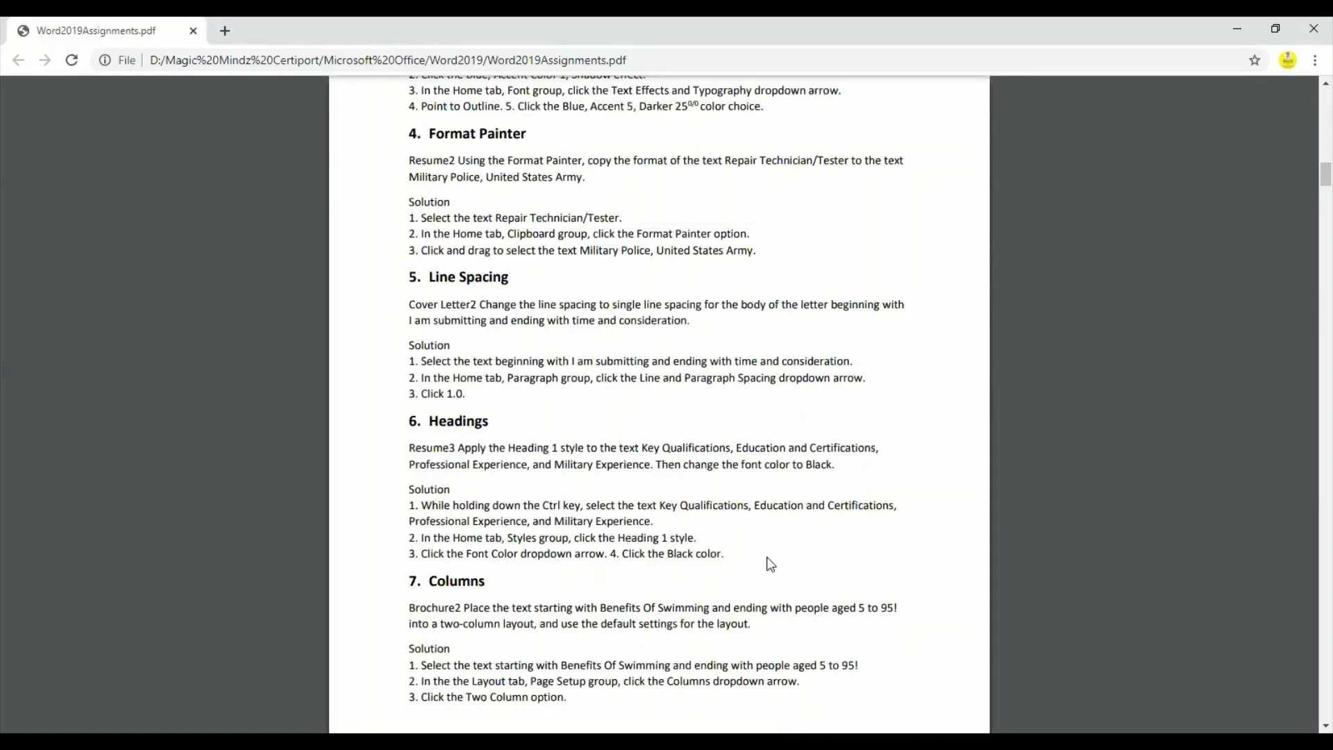
Switch from the assignments PDF to the Cover Letter2.docx document in Word.
key("alt+Tab")
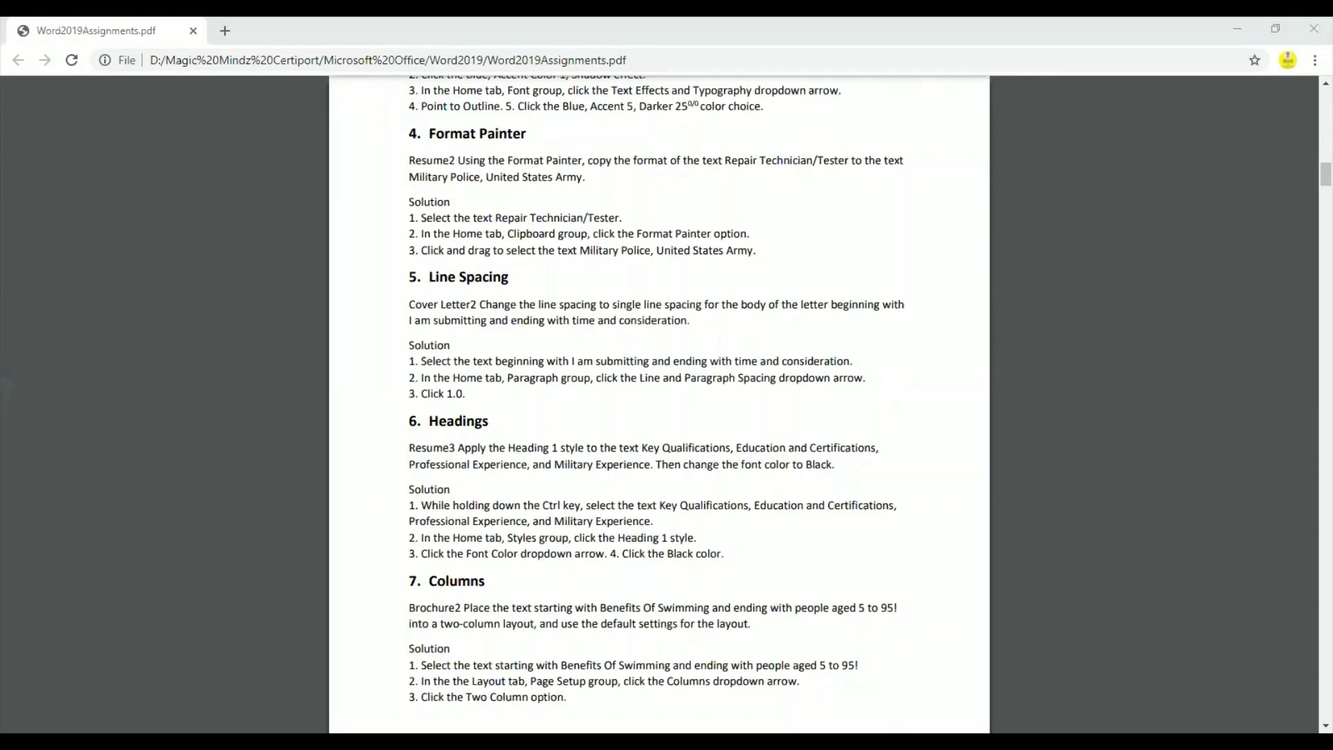
key("alt+Tab")
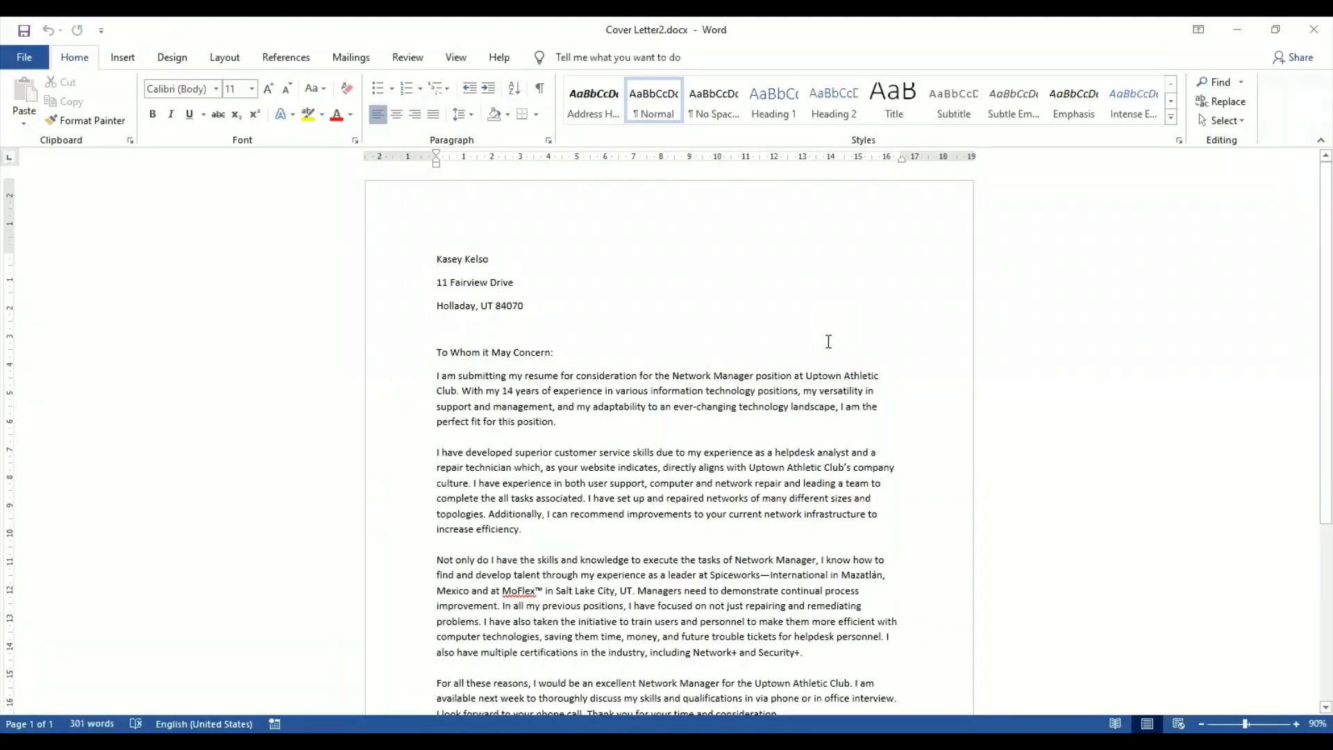
double_click(828, 336)
Set the line spacing to 1.0 for the letter body from "I am submitting" through "time and consideration".
left_click_drag(430, 377, 582, 412)
left_click_drag(690, 546, 1104, 528)
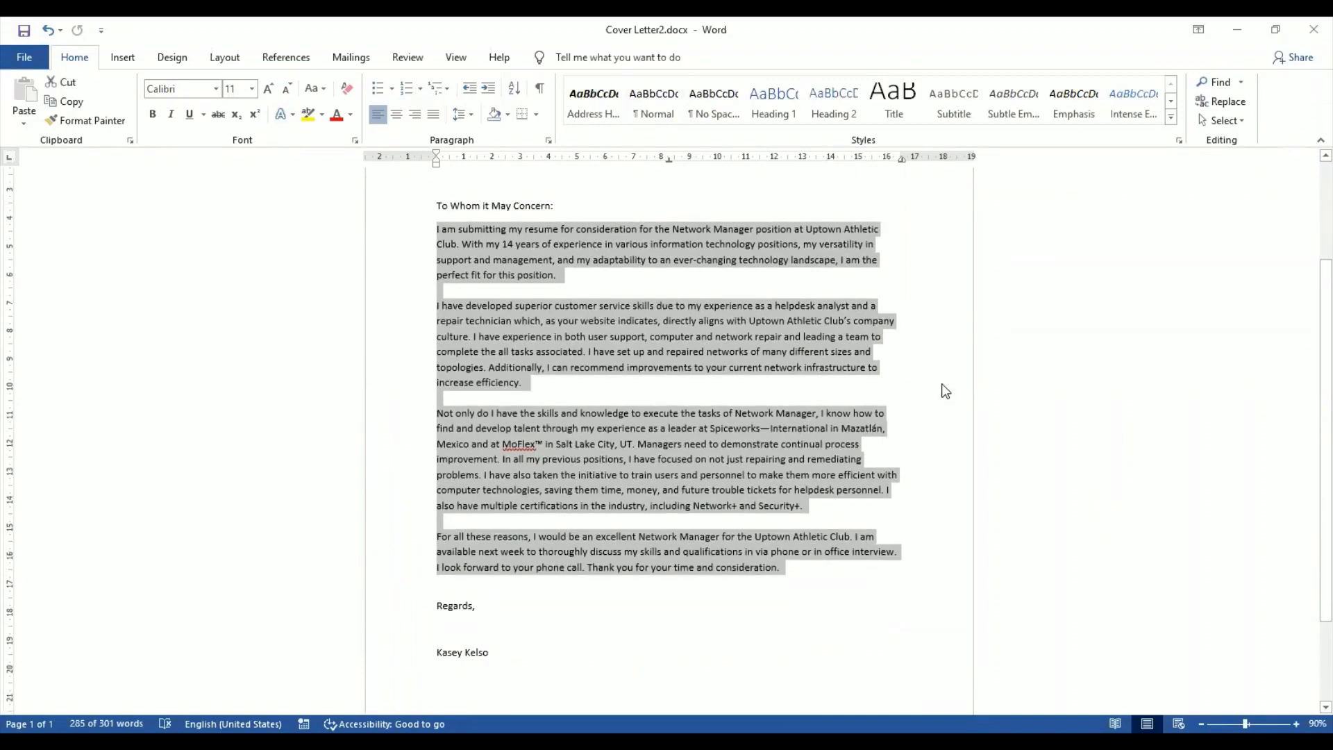
scroll(941, 390, "up", 3)
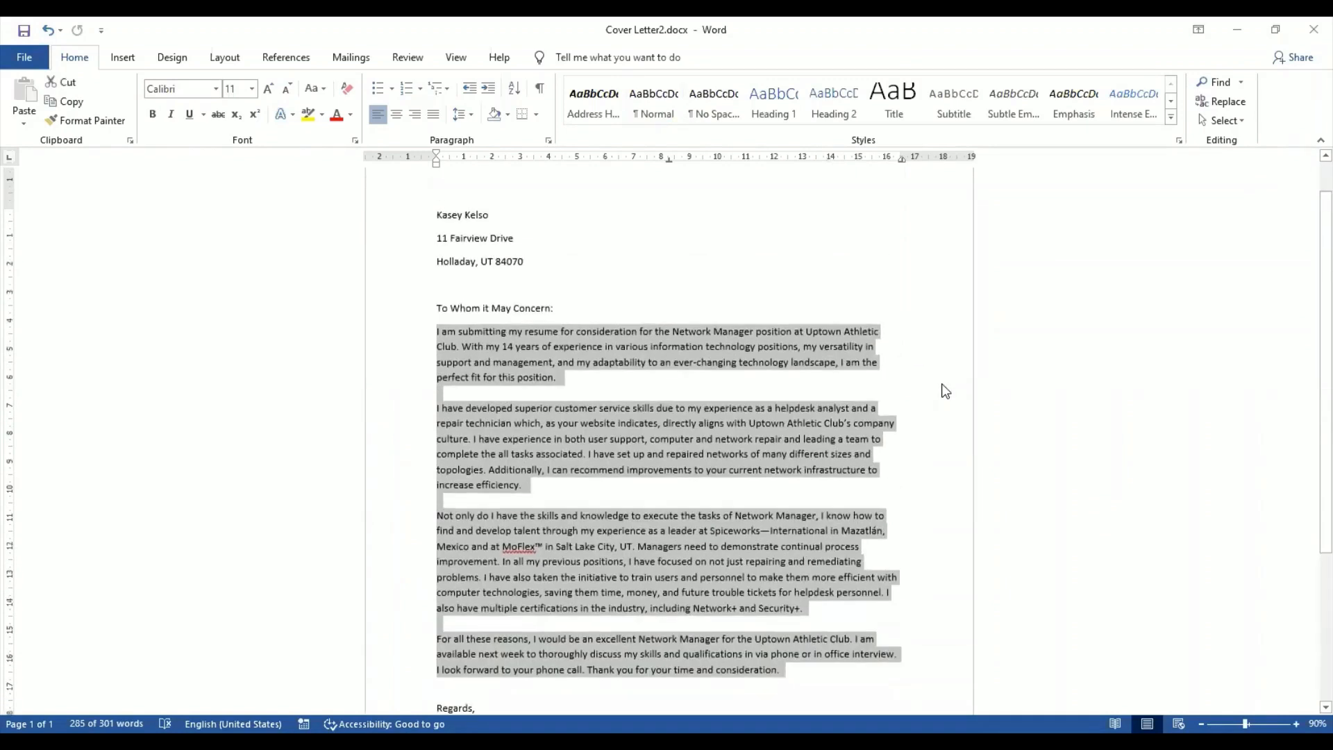
scroll(941, 385, "down", 2)
scroll(941, 385, "up", 3)
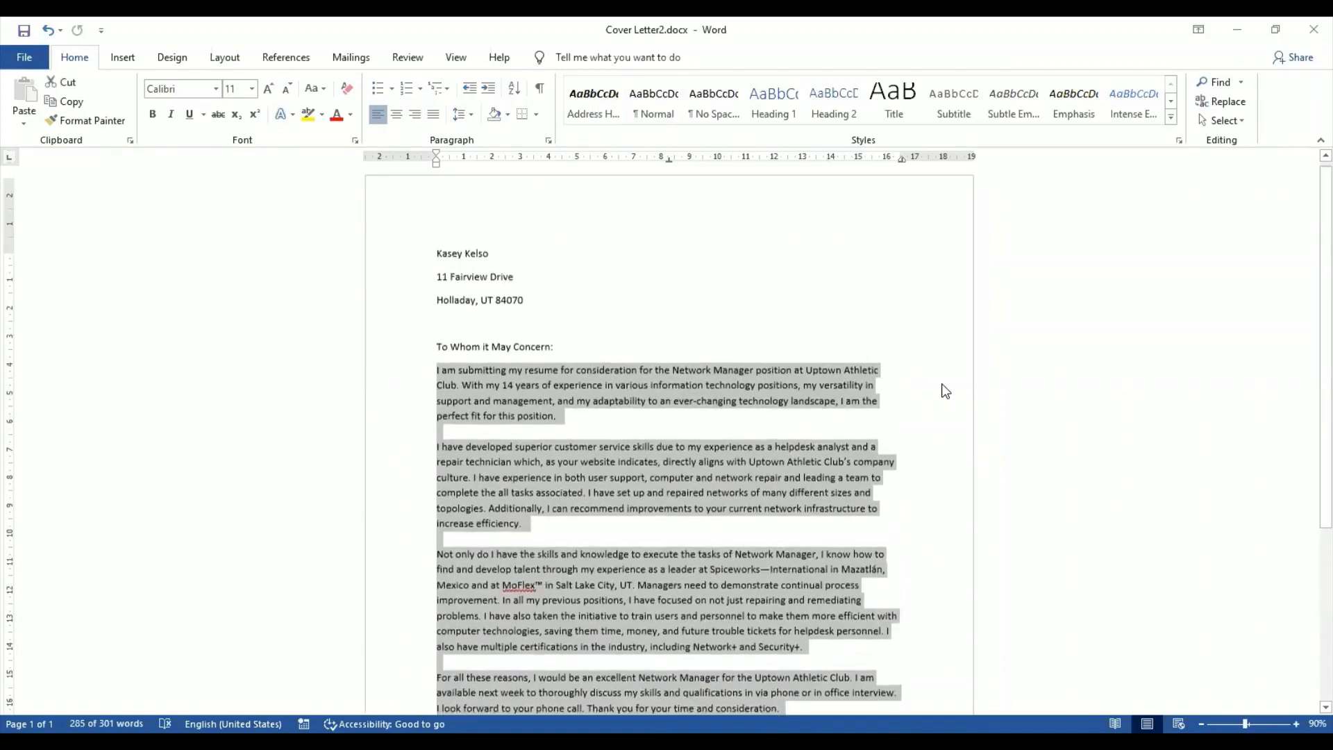
scroll(942, 385, "down", 2)
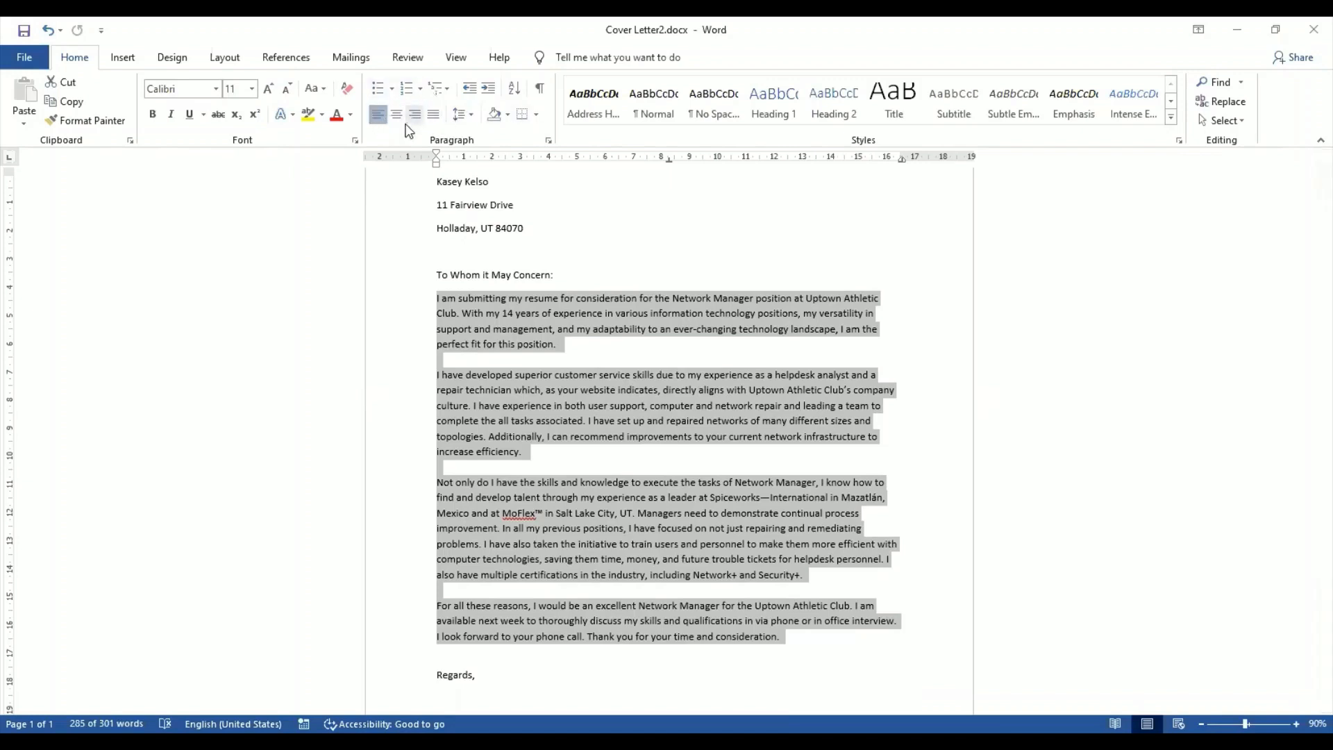
left_click(473, 117)
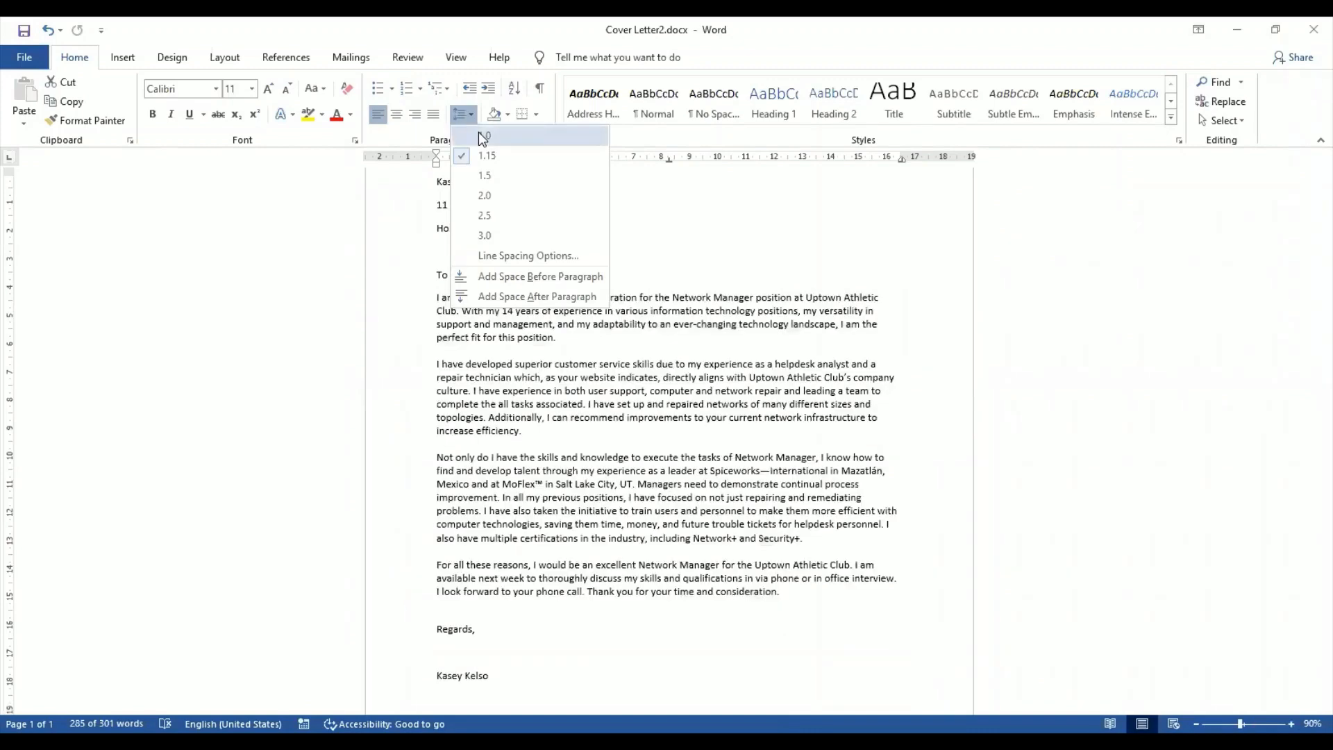
left_click(484, 136)
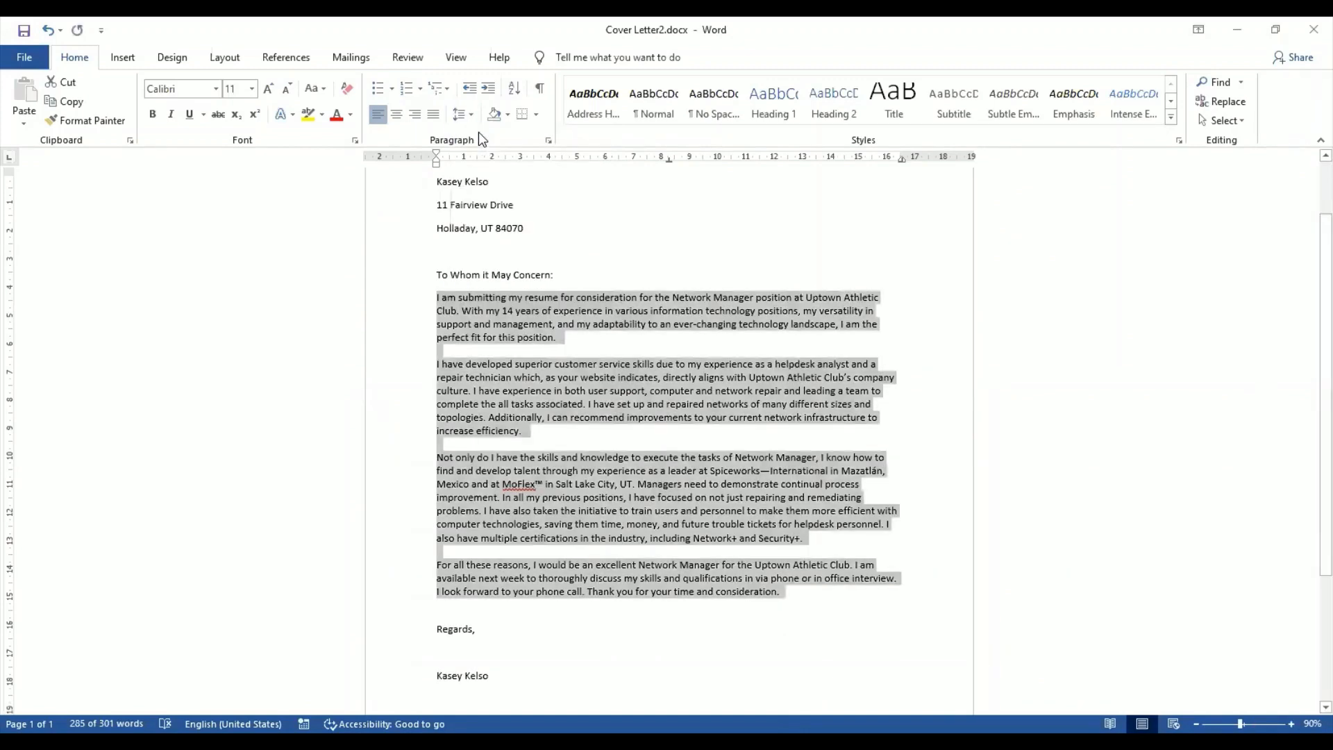
left_click(594, 342)
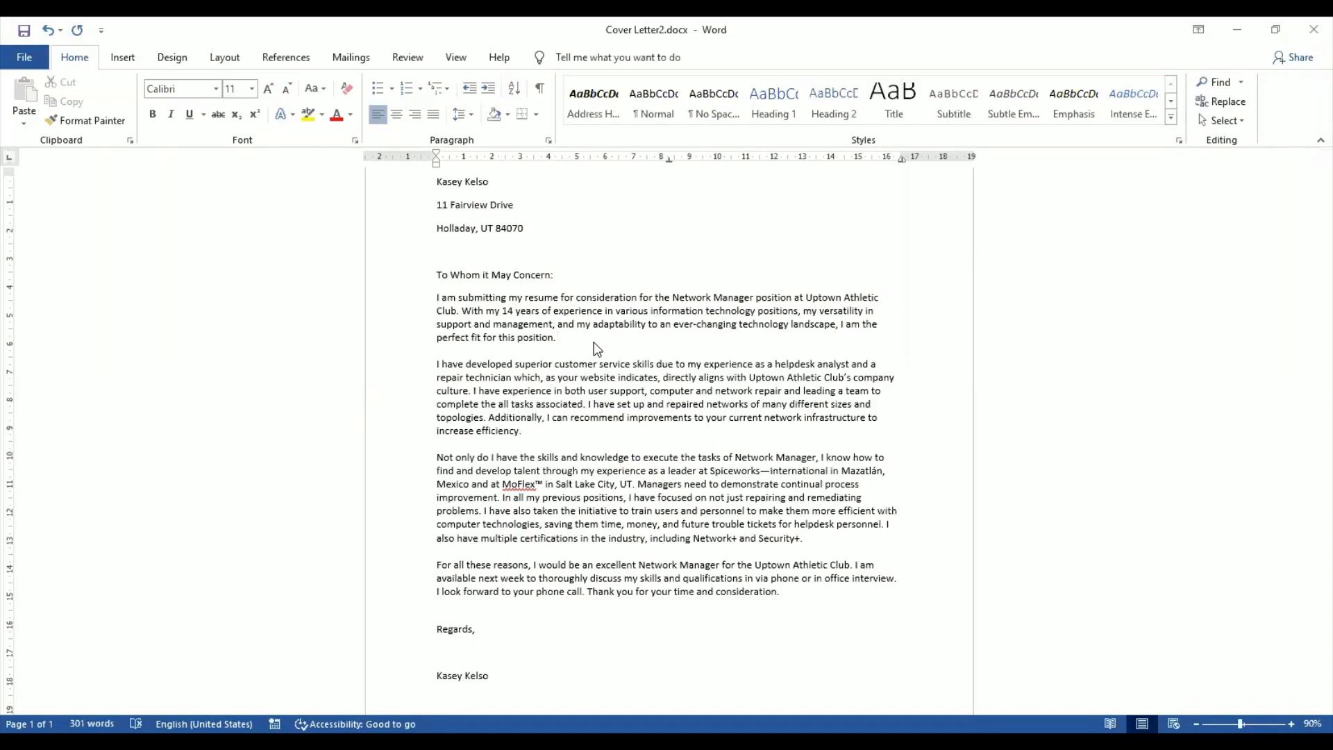
Try 1.5 line spacing on the letter body from "I am submitting" through "time and consideration", and undo the change.
left_click(436, 298)
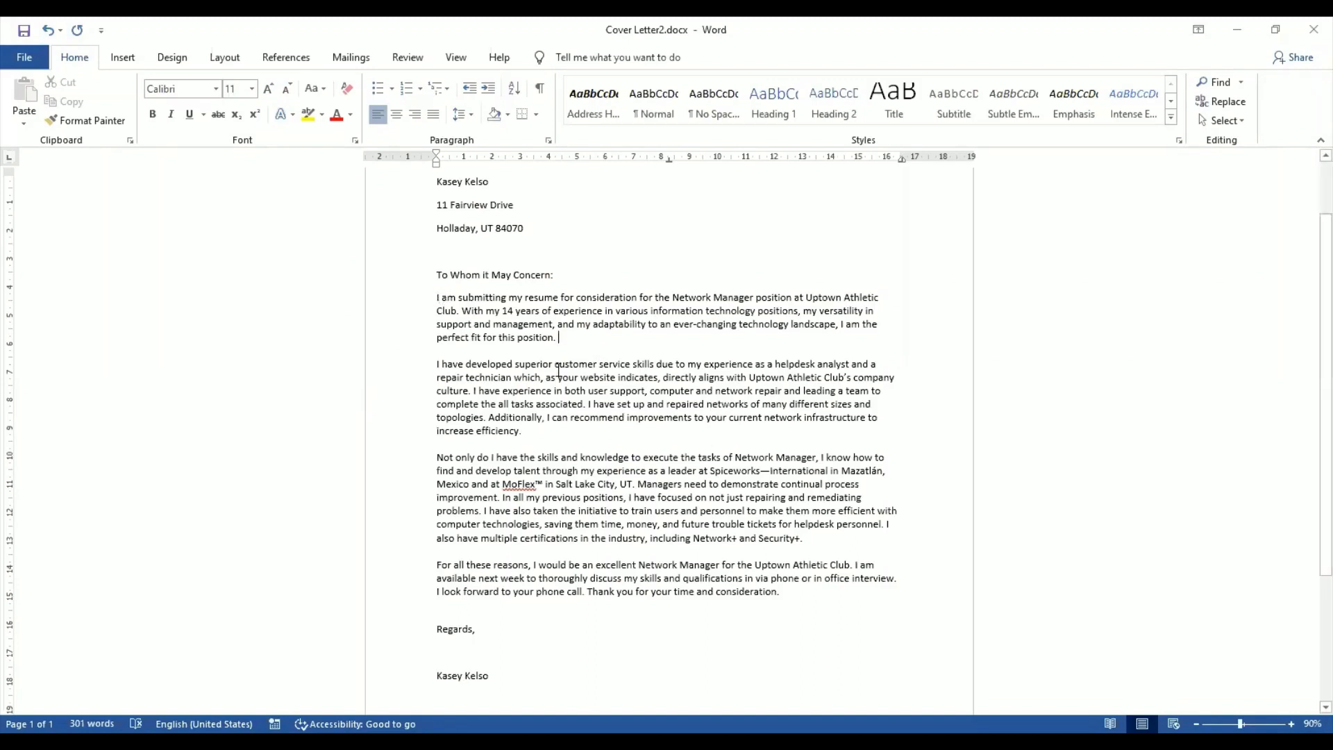
left_click(554, 363, "shift")
left_click(685, 556, "shift")
left_click_drag(802, 598, 796, 592)
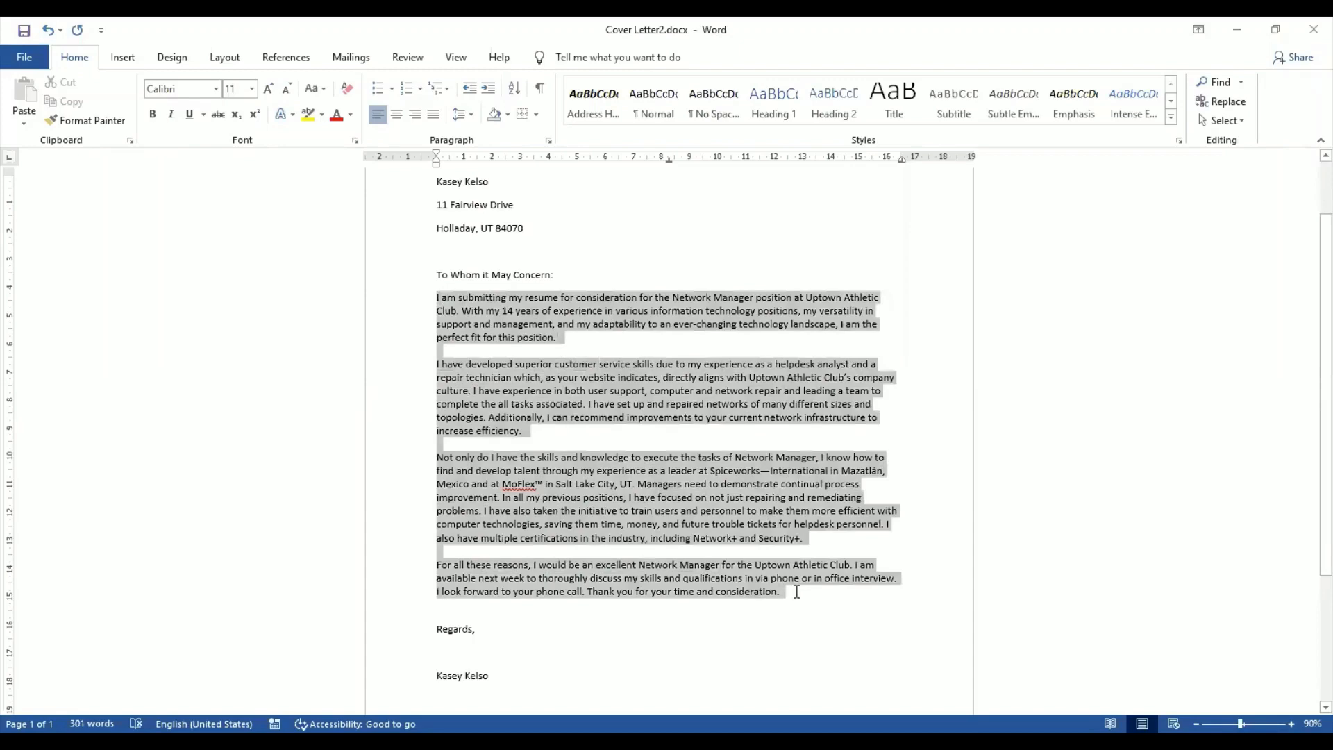
left_click(462, 115)
left_click(488, 175)
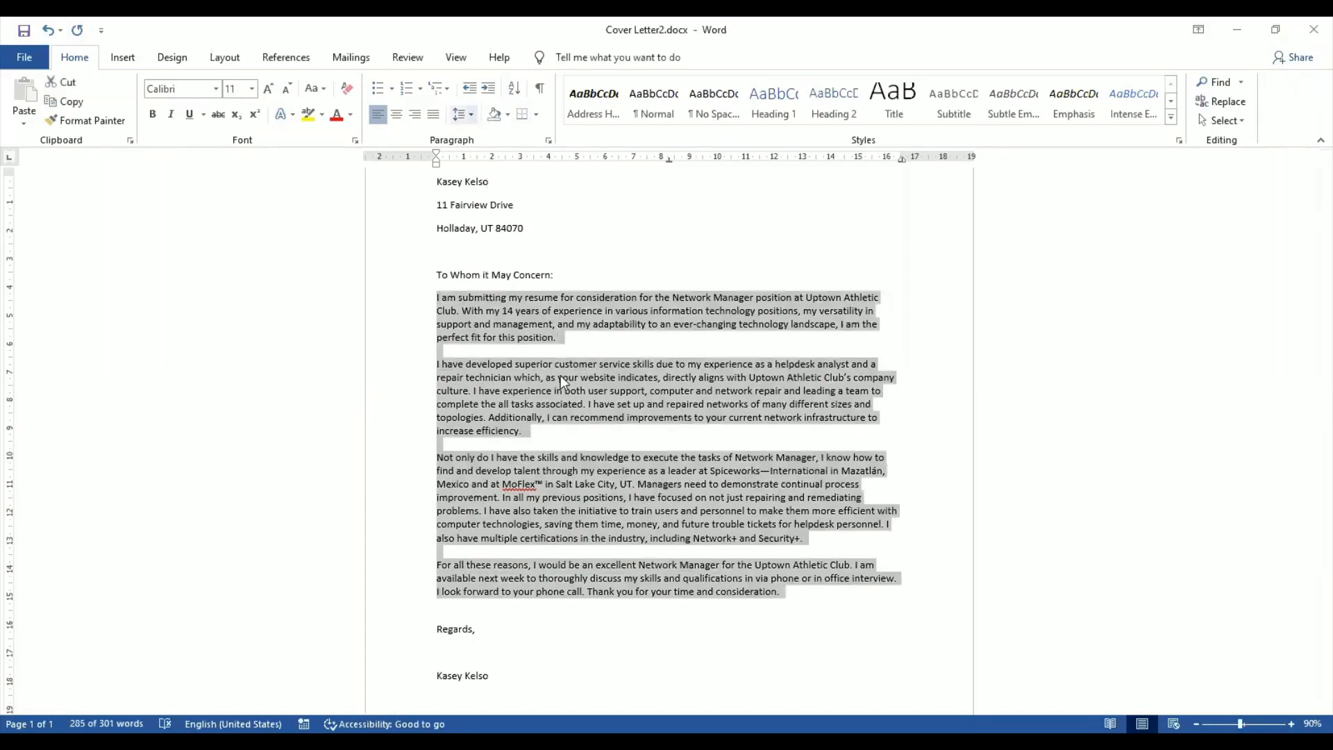
left_click(602, 575)
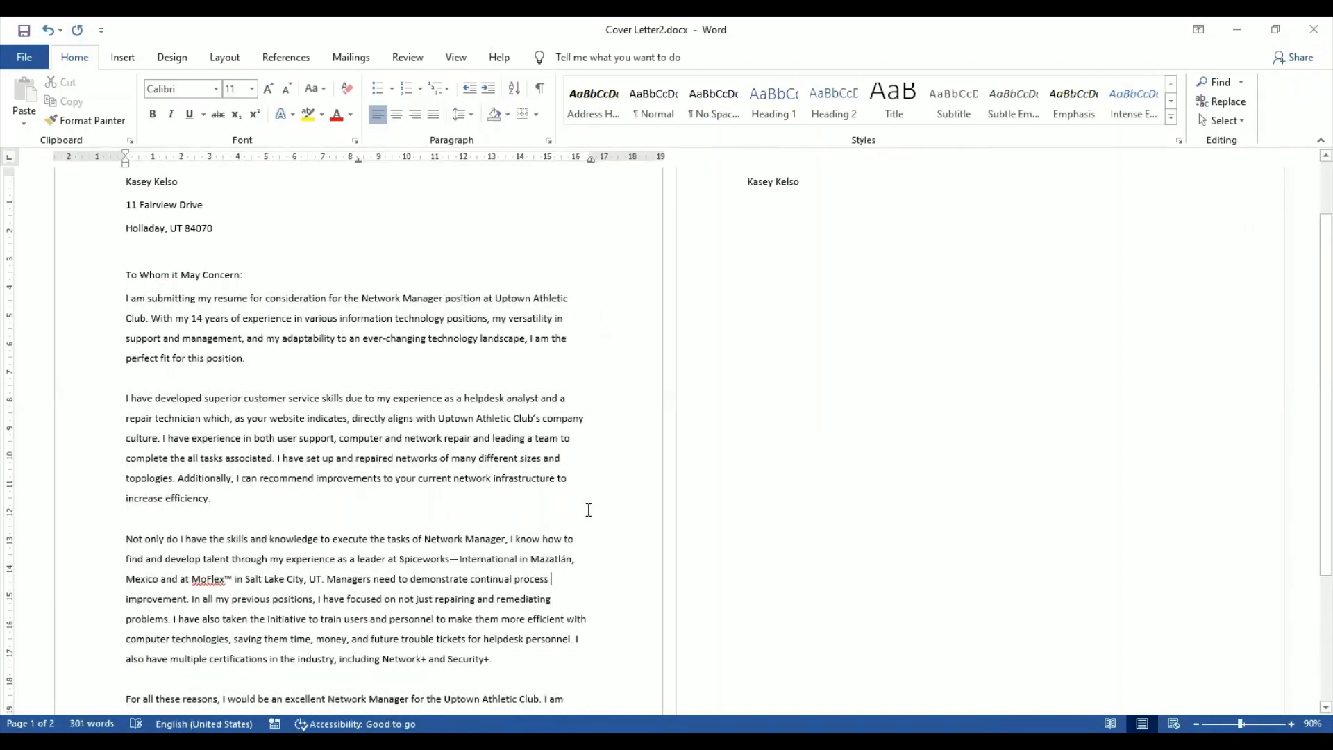
key("ctrl+z")
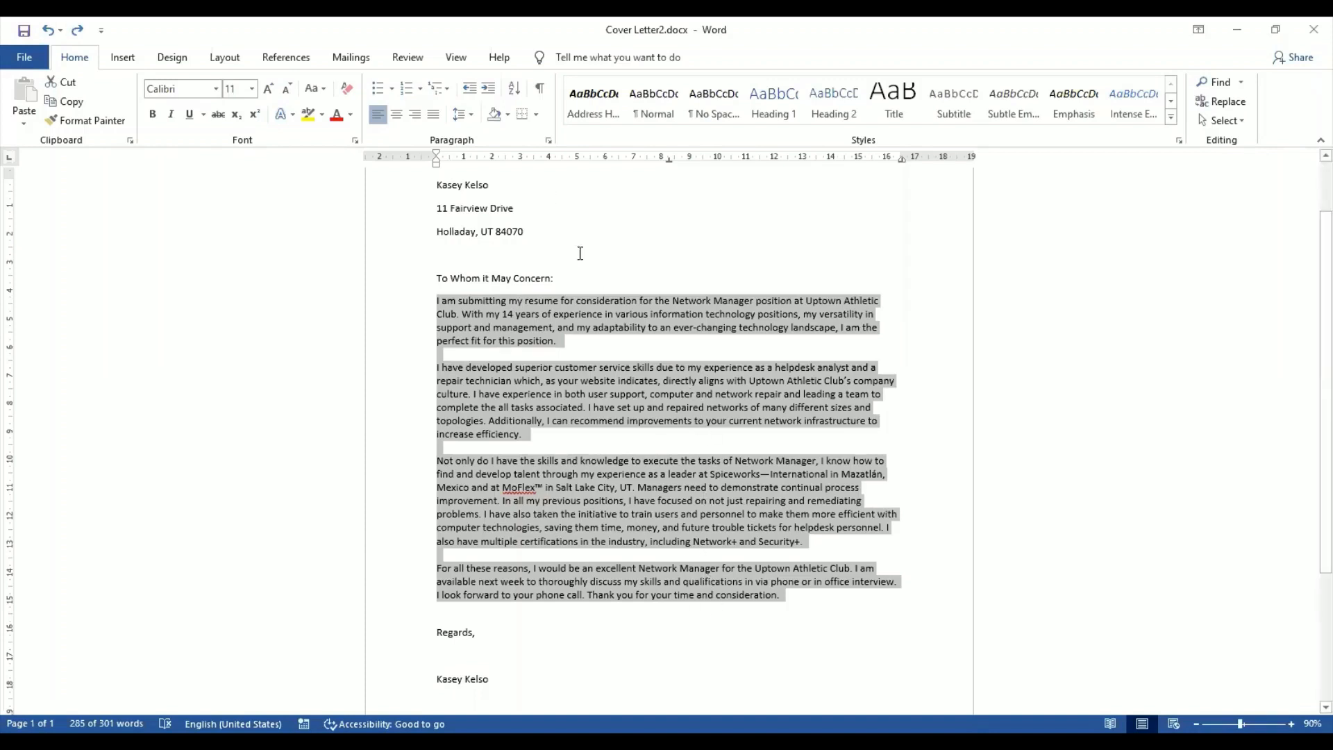
Open the paragraph settings for the selected letter body and choose Single line spacing.
left_click(549, 140)
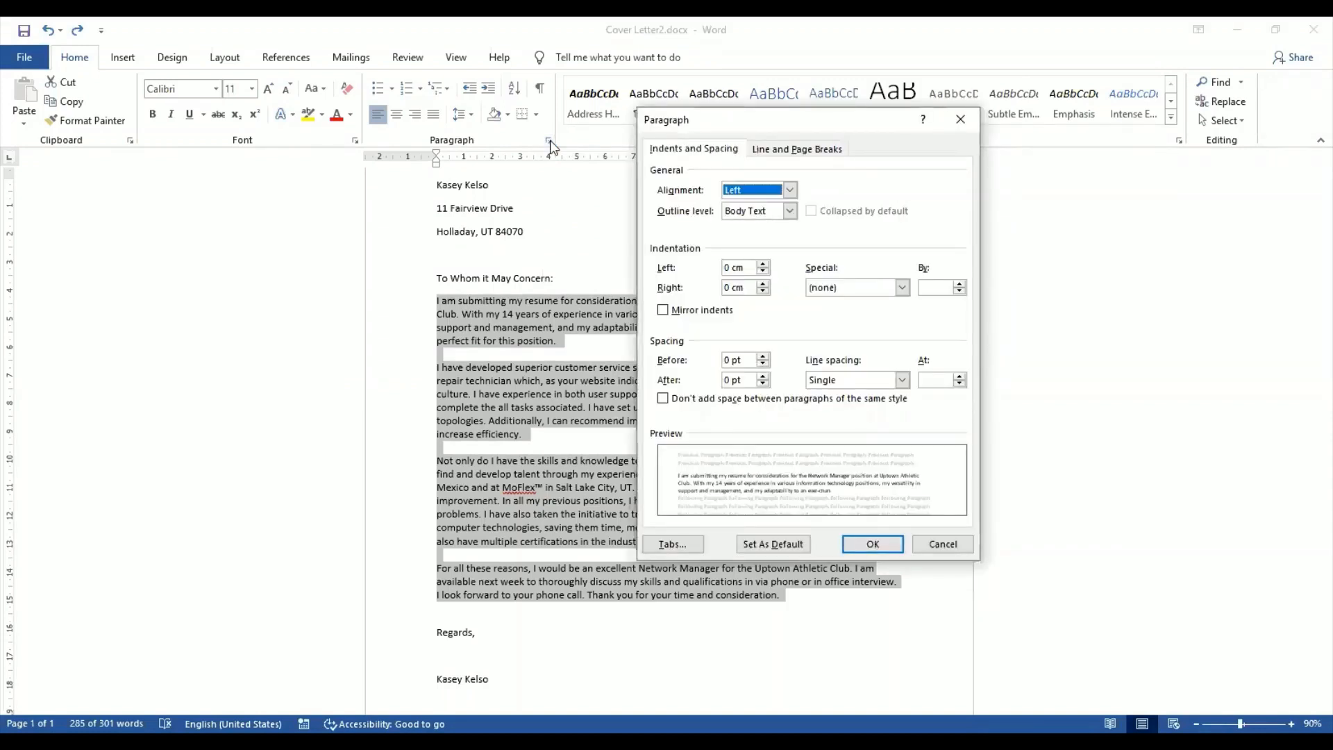
left_click(903, 380)
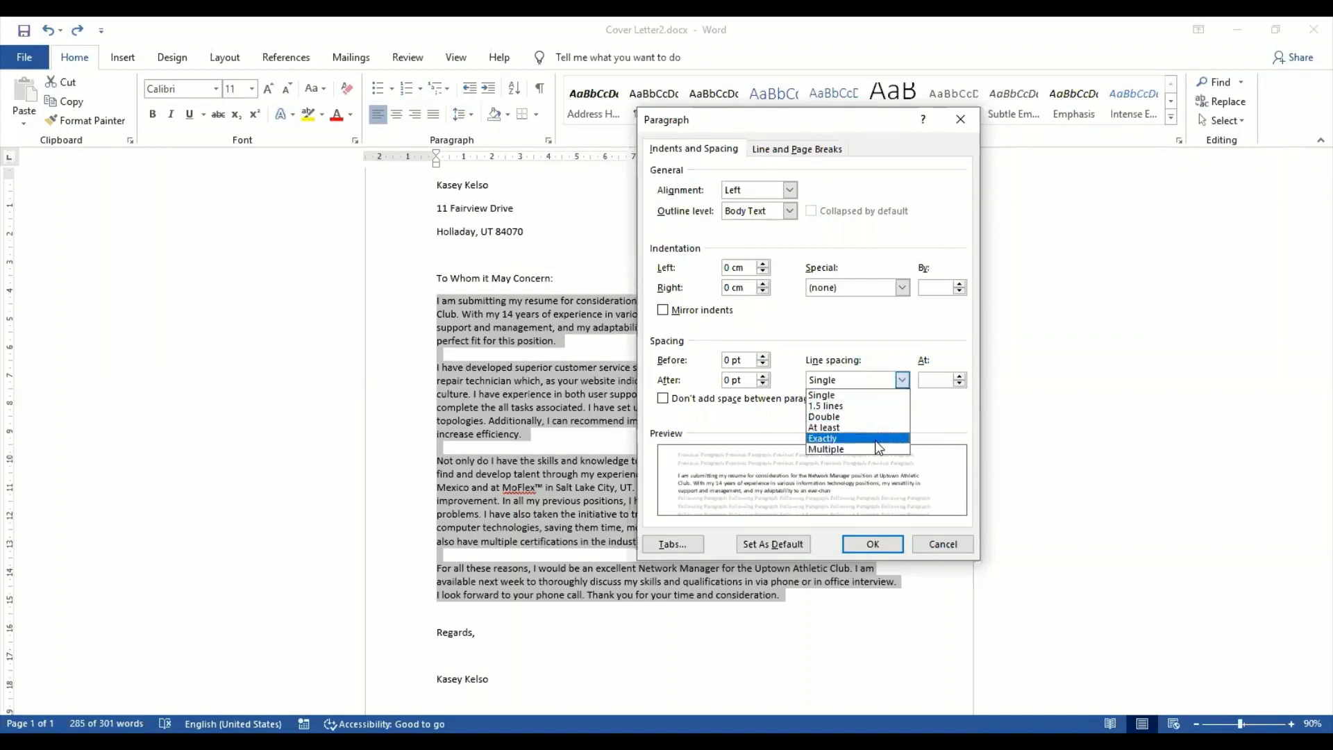
left_click(884, 395)
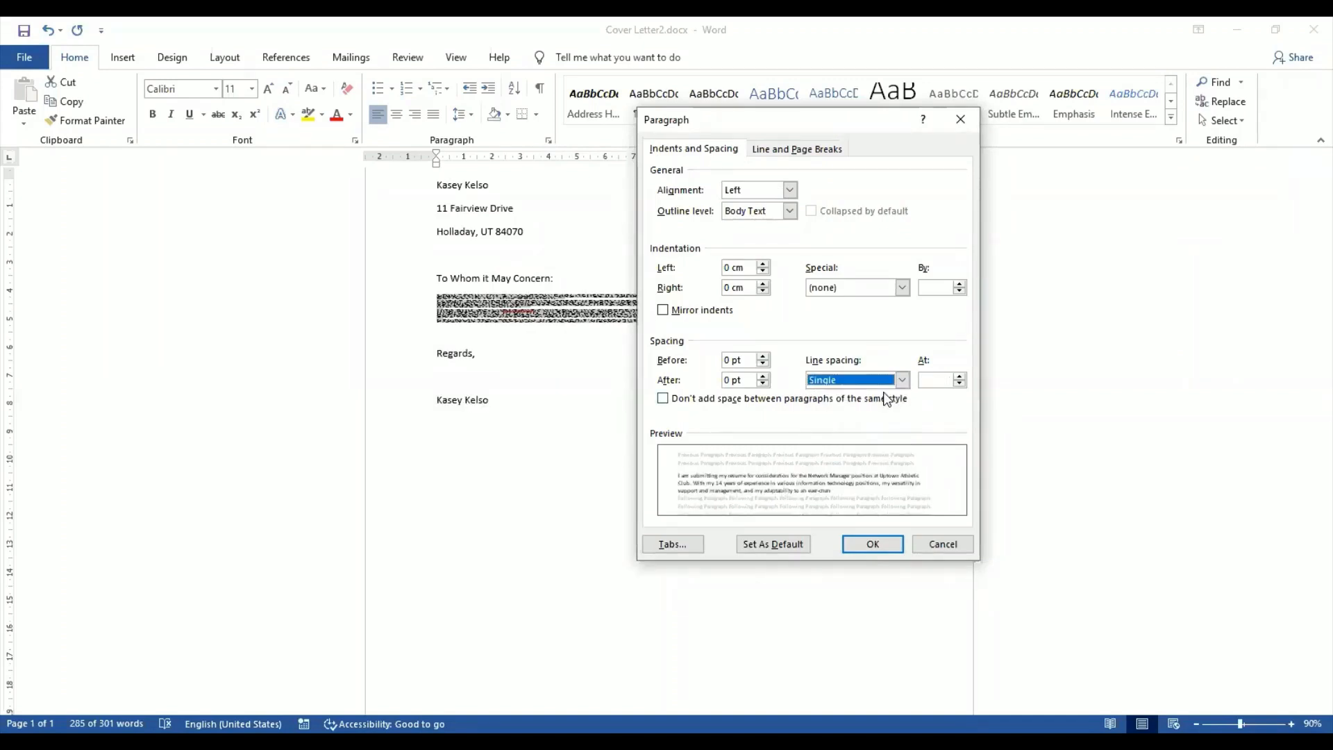
Try the Double, Single and 1.5 lines spacing options for the selected letter body.
left_click(901, 379)
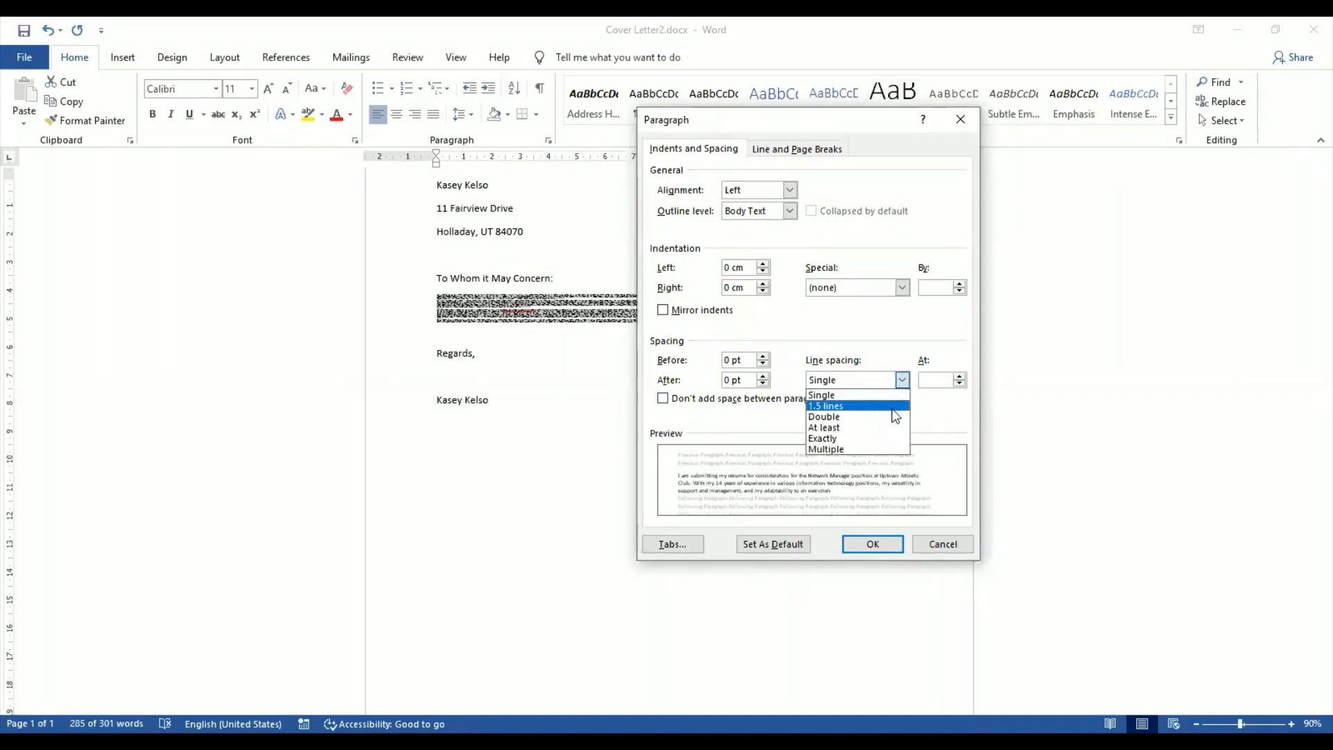
left_click(892, 410)
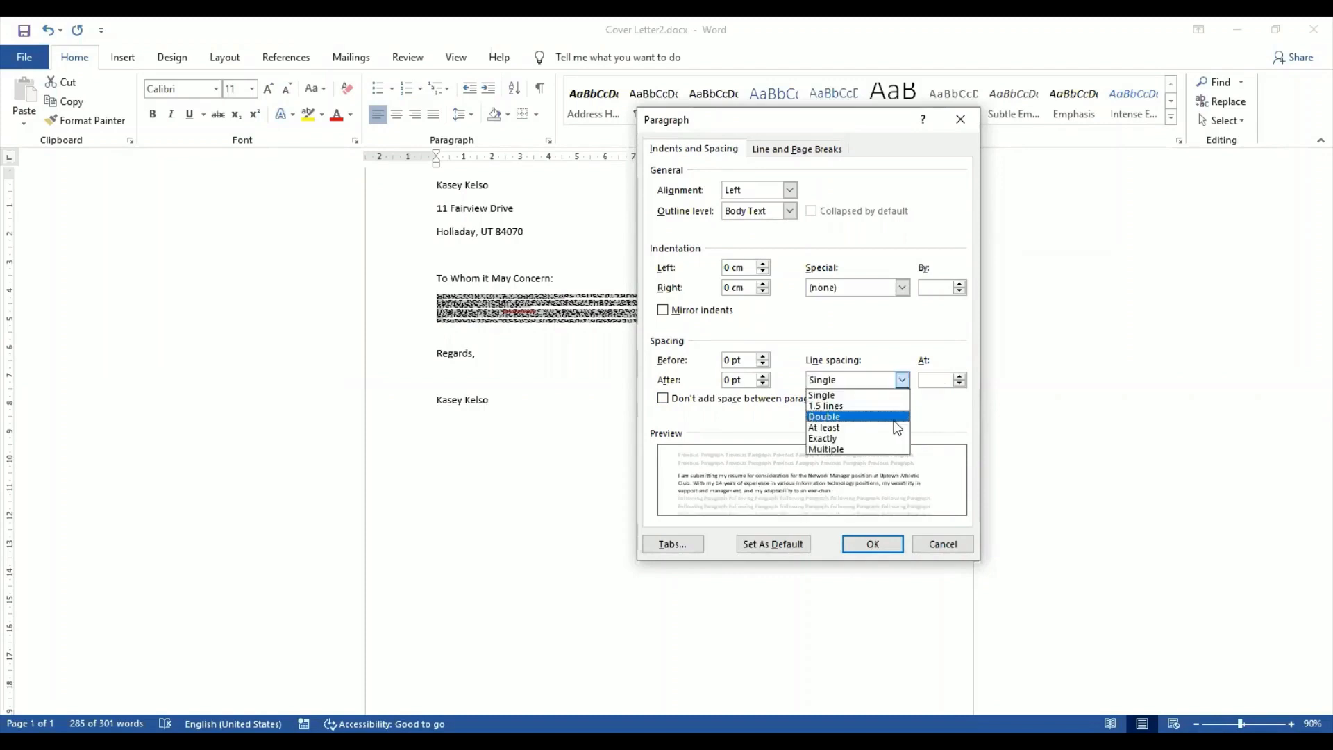
left_click(894, 421)
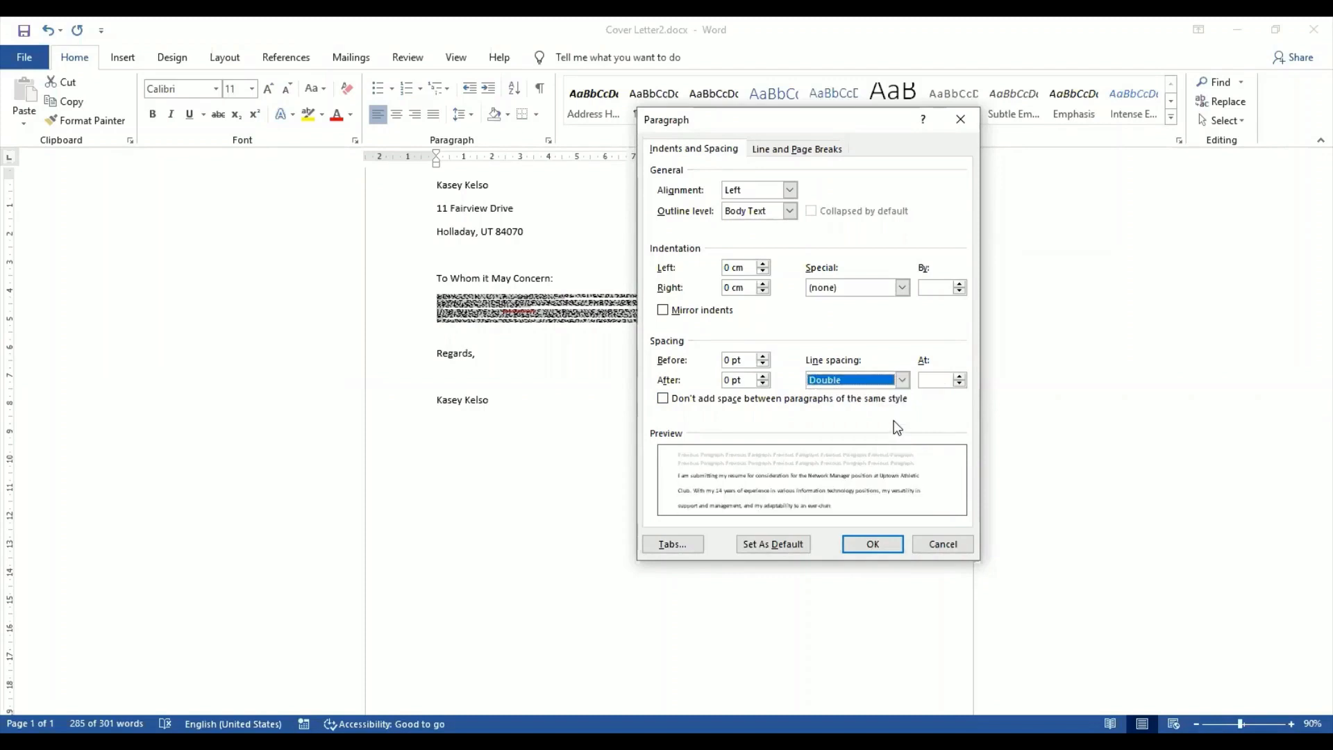
left_click(901, 380)
left_click(940, 408)
left_click(900, 380)
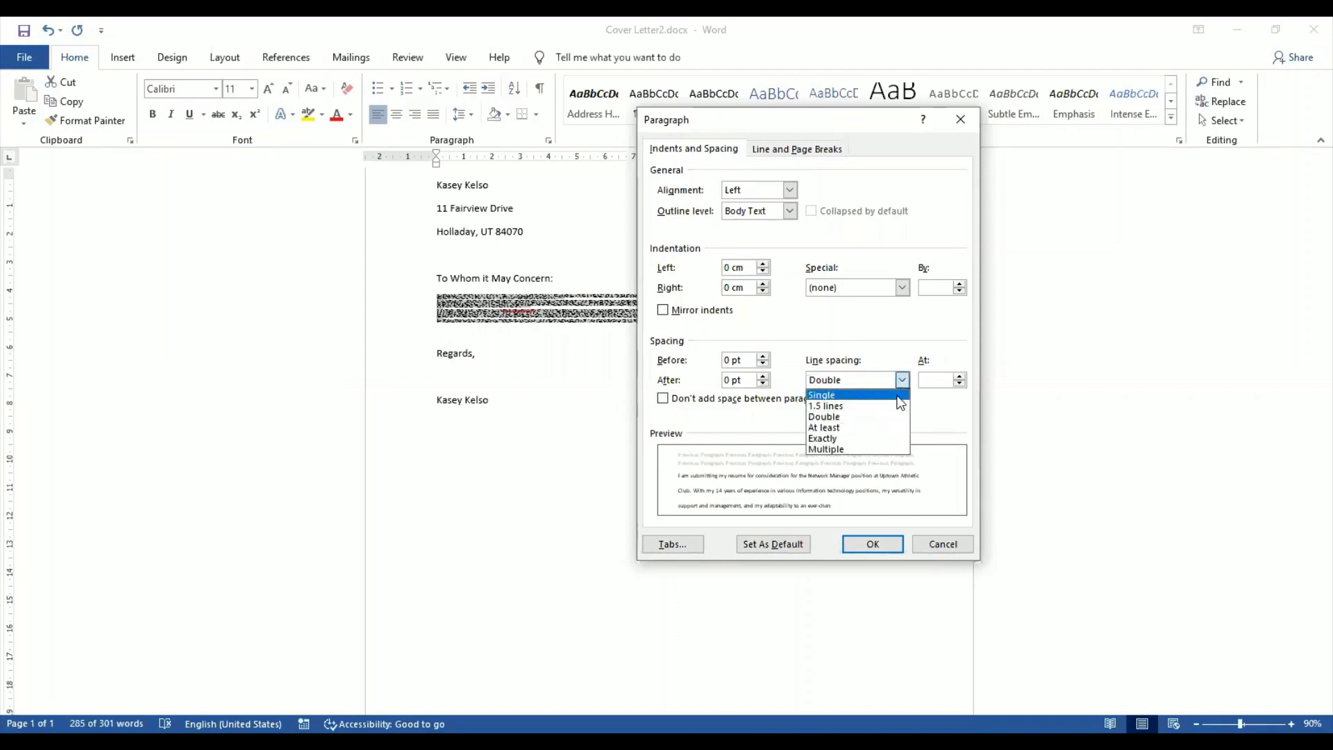
left_click(897, 395)
left_click(901, 380)
left_click(894, 407)
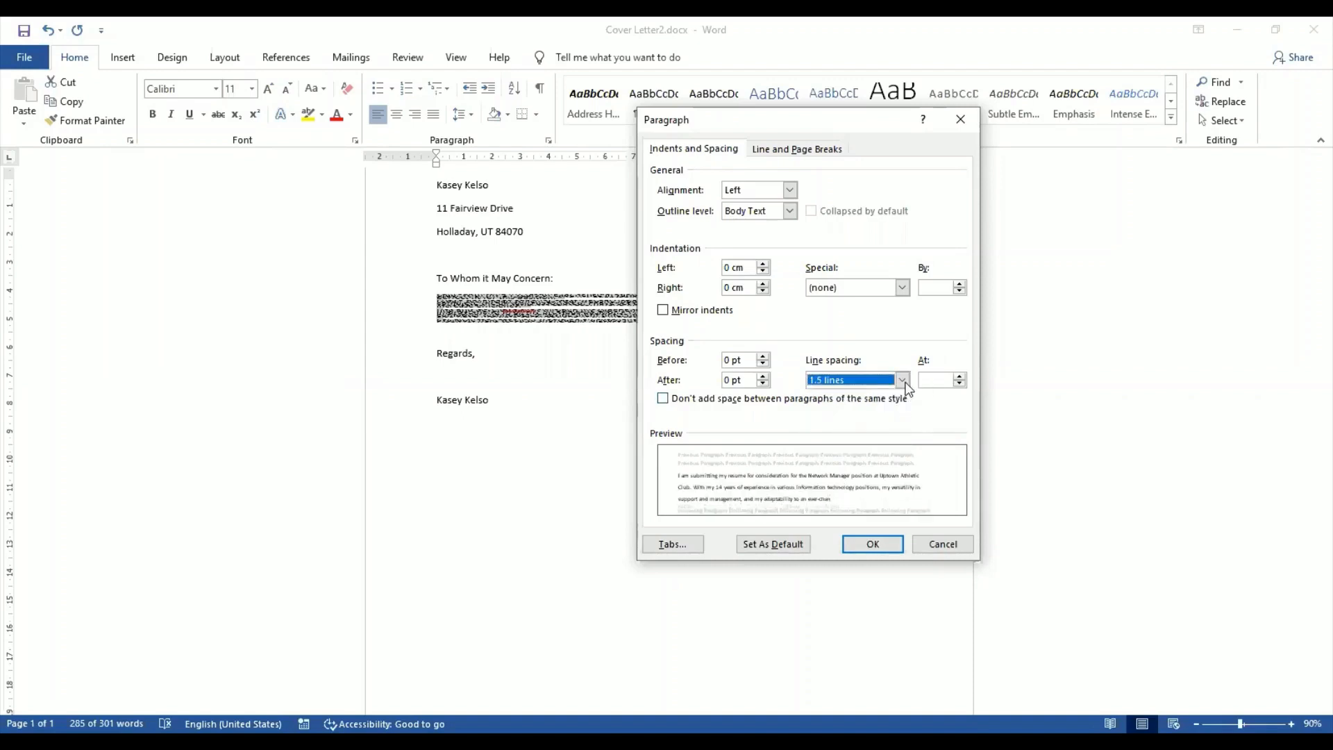
Set the letter body's line spacing to At least, raise its point value past 15 pt, and apply it.
left_click(901, 380)
left_click(894, 431)
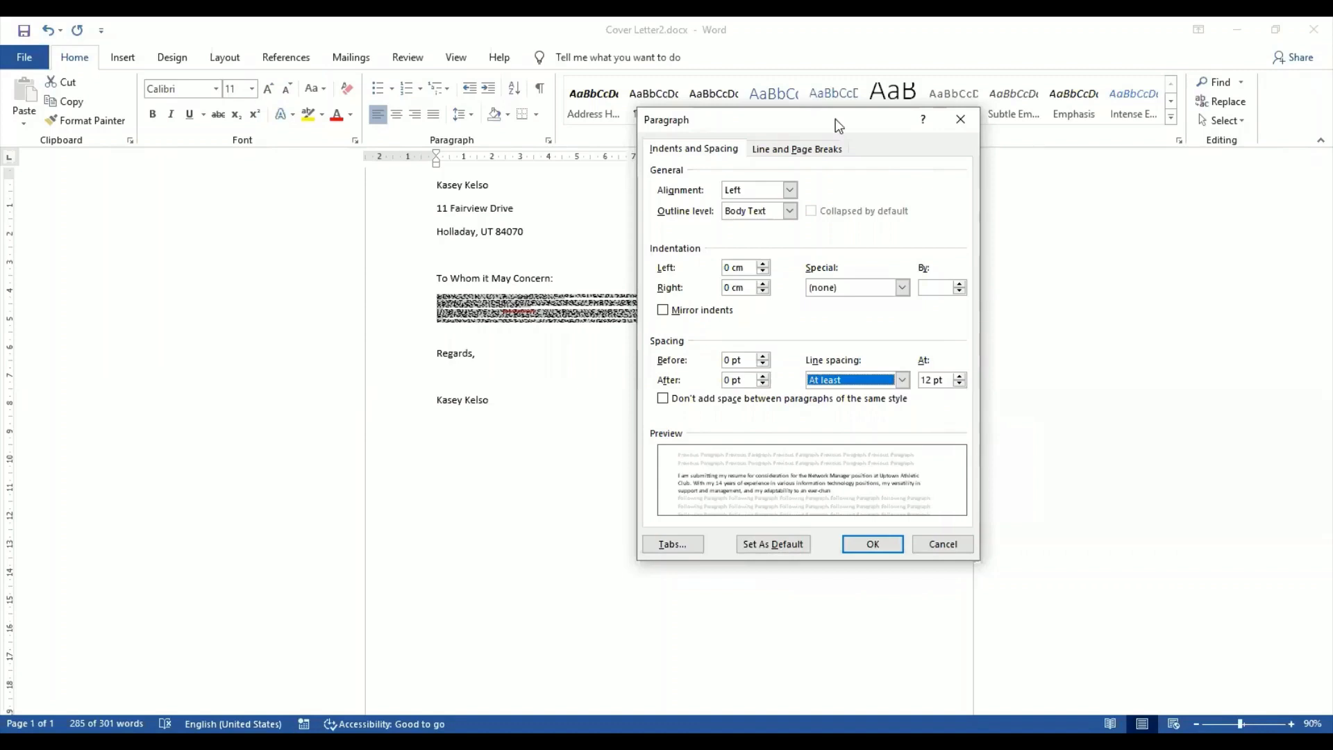
left_click(960, 377)
left_click(960, 376)
left_click(960, 377)
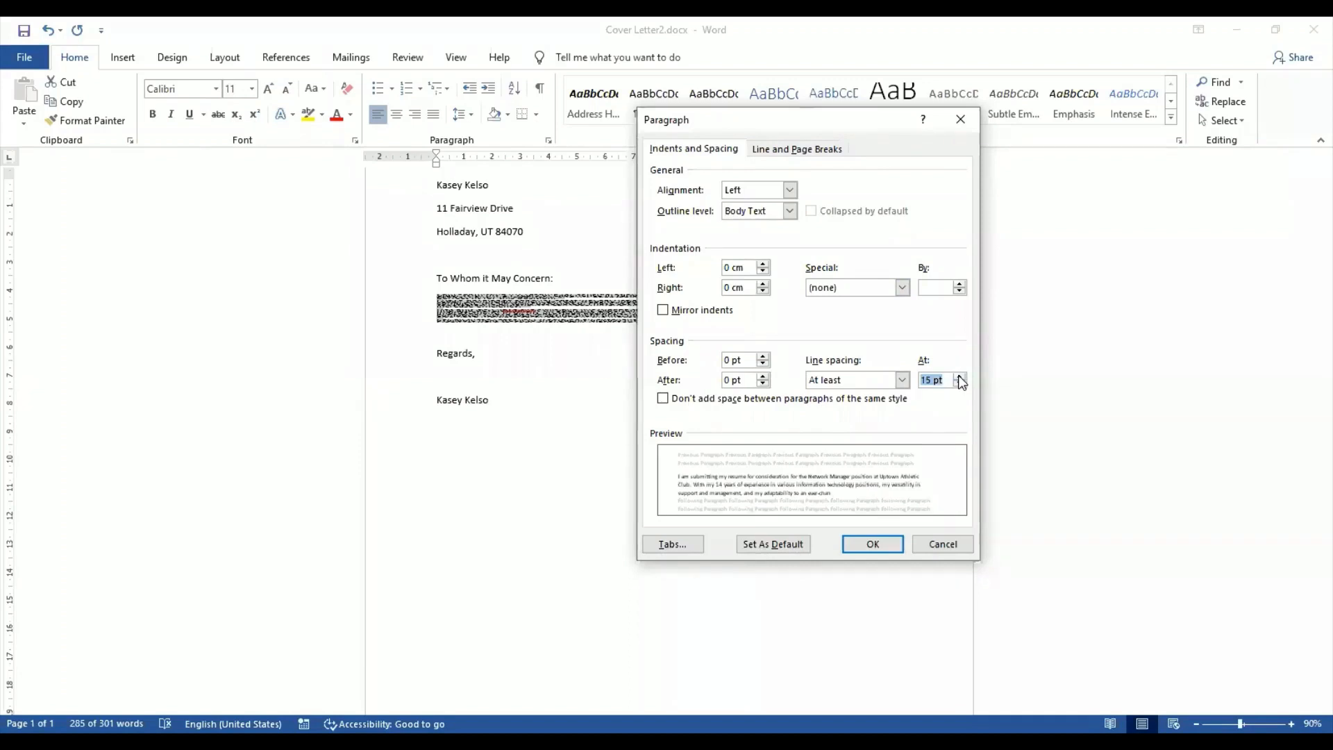
left_click(960, 377)
left_click(886, 547)
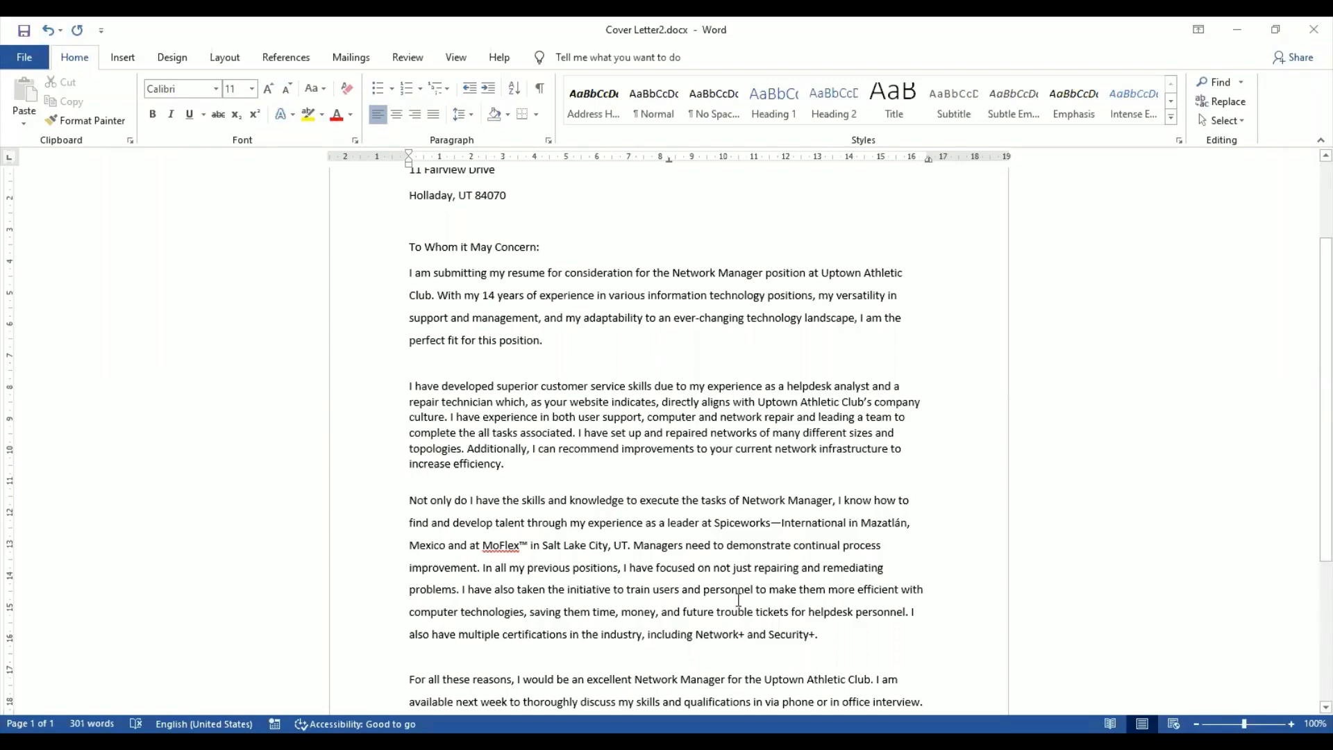
scroll(738, 599, "down", 5)
scroll(738, 599, "up", 4)
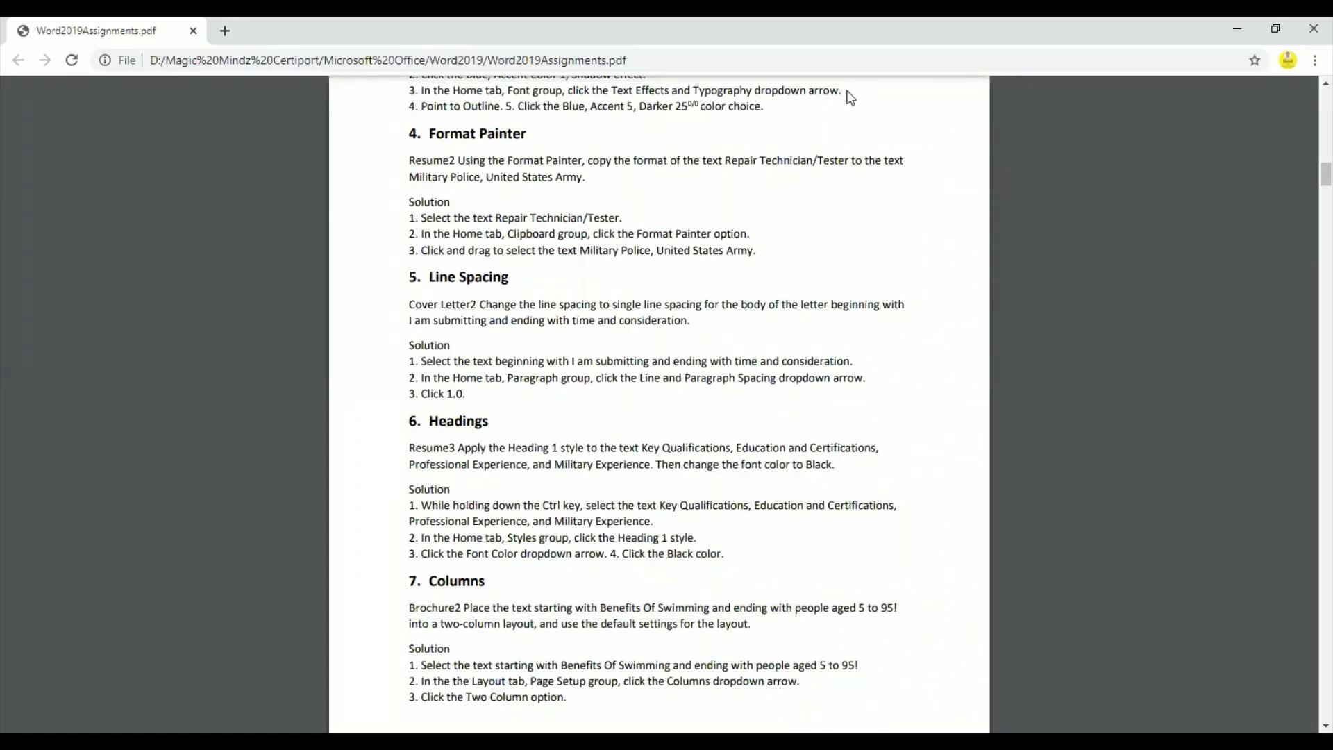
Switch from the assignments PDF to the Resume3.docx document in Word and go to its beginning.
key("alt+Tab")
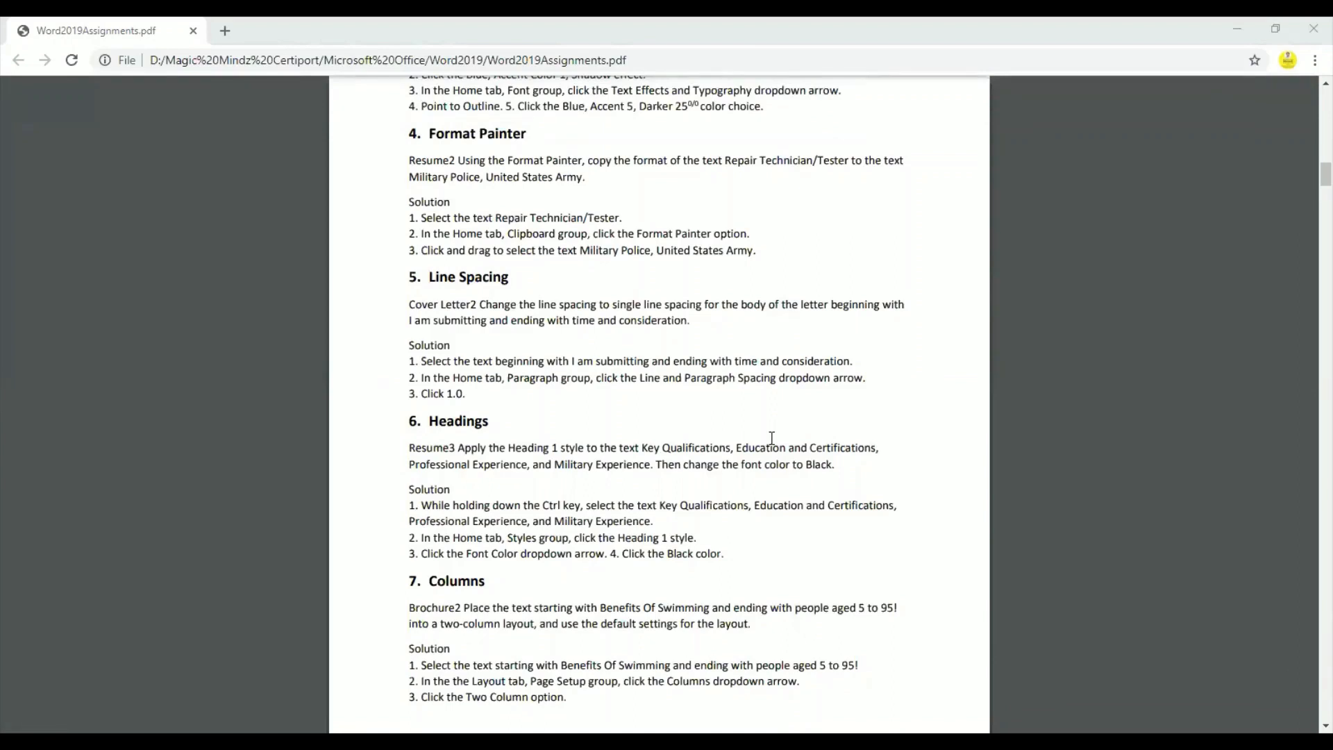
key("alt+Tab")
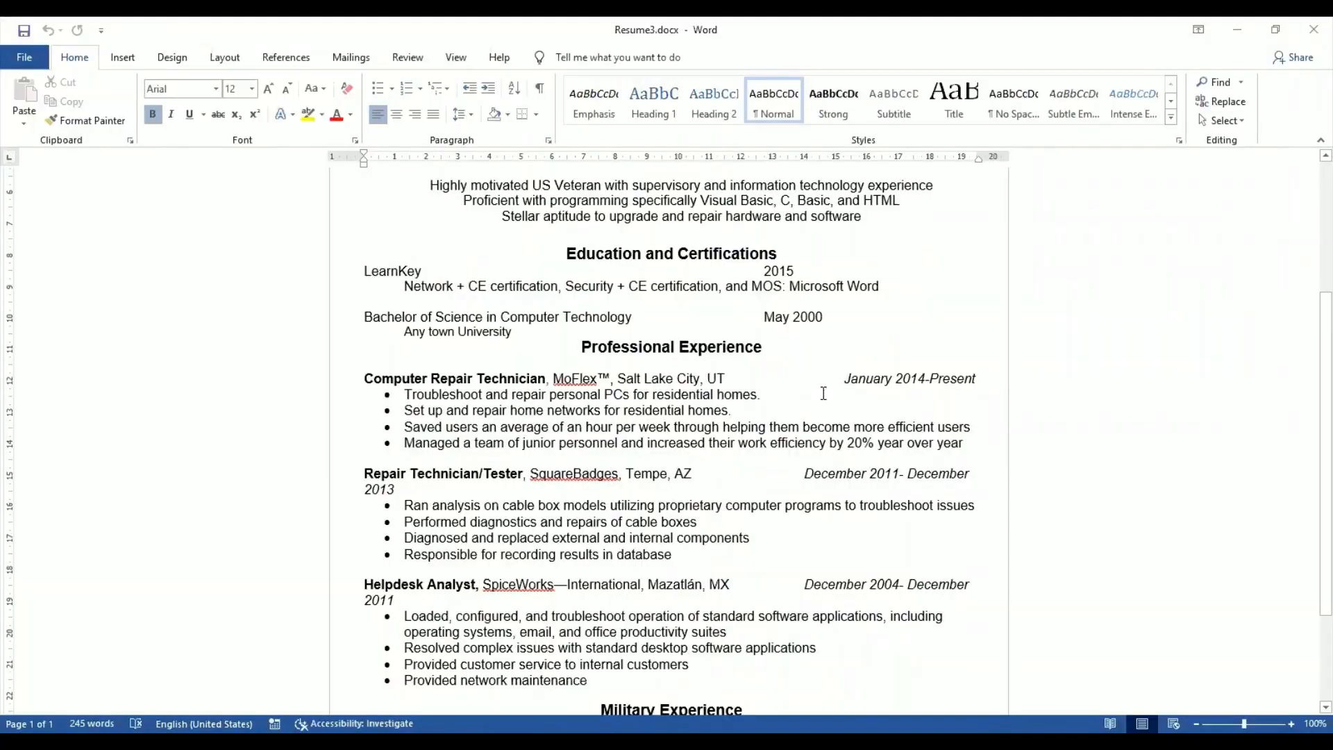
left_click(825, 400)
scroll(825, 400, "up", 3)
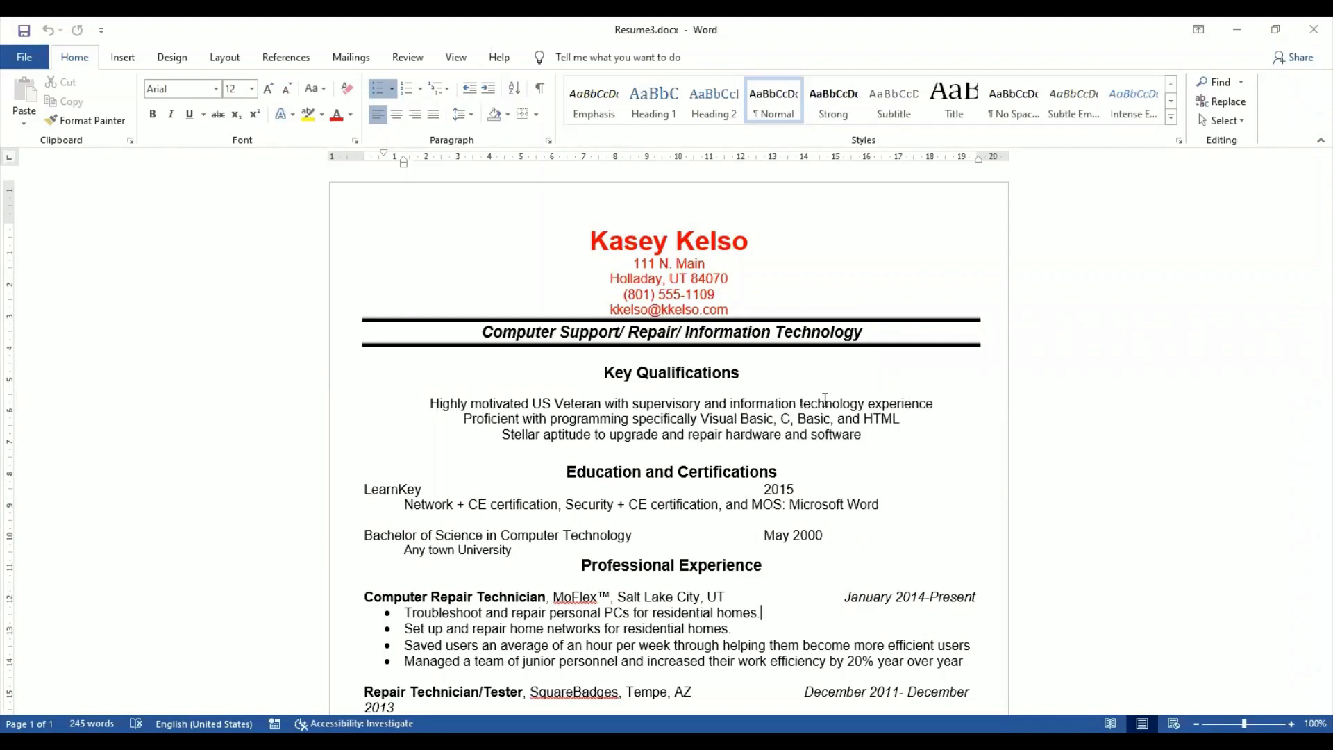
Examine the resume's section headings from Key Qualifications down to Military Experience.
left_click(678, 368)
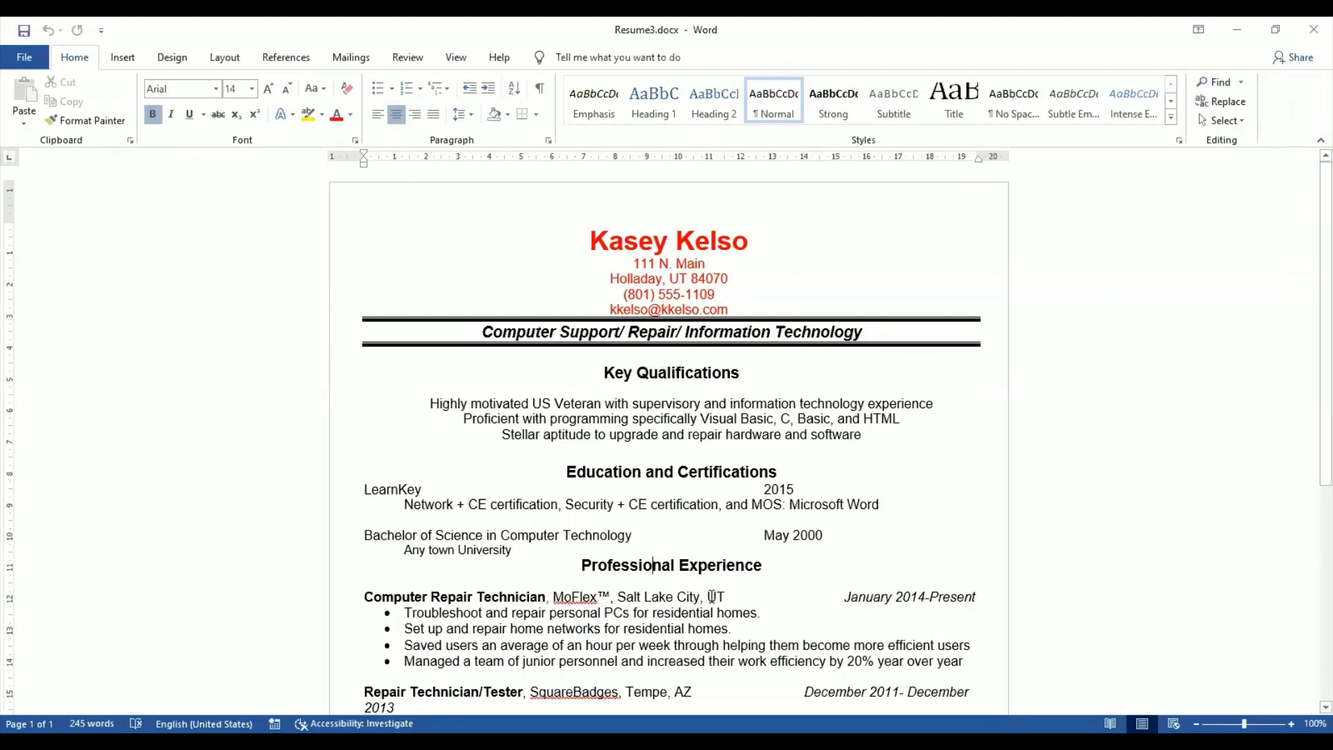
scroll(712, 595, "down", 5)
left_click(712, 597)
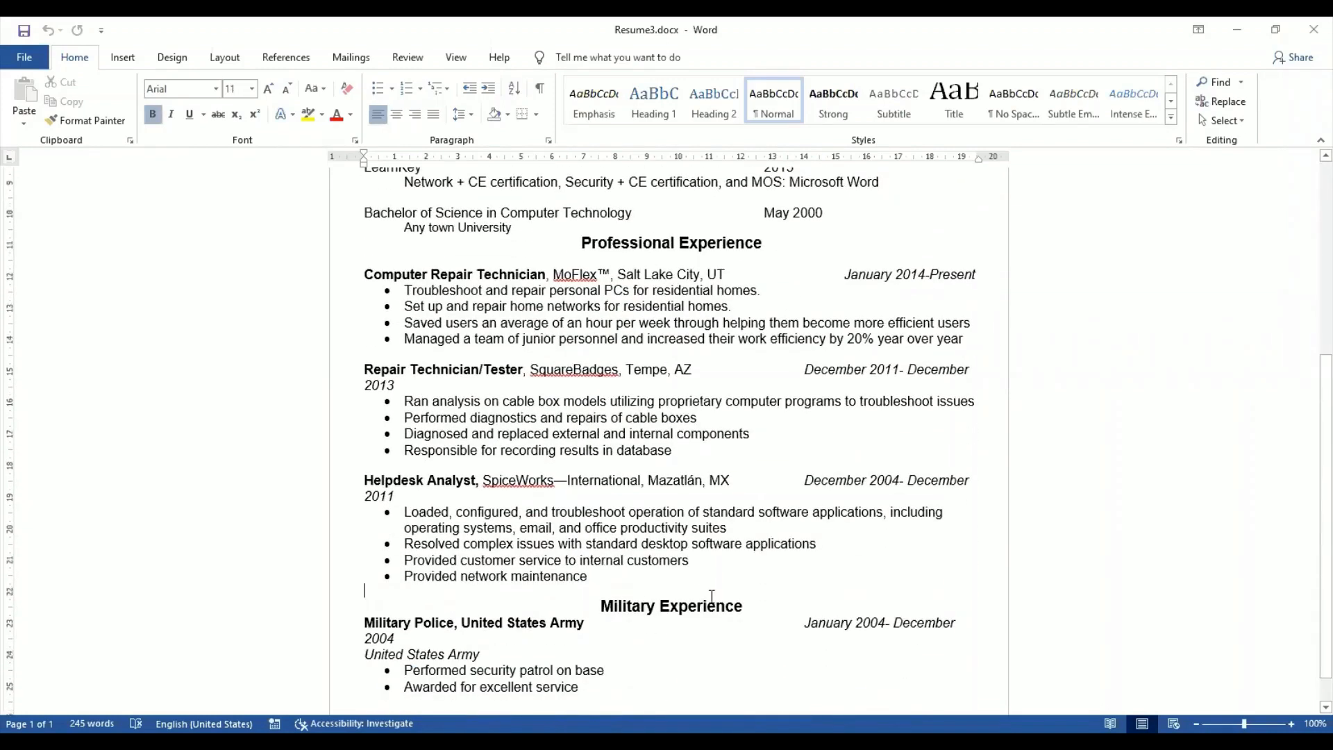
scroll(711, 596, "up", 4)
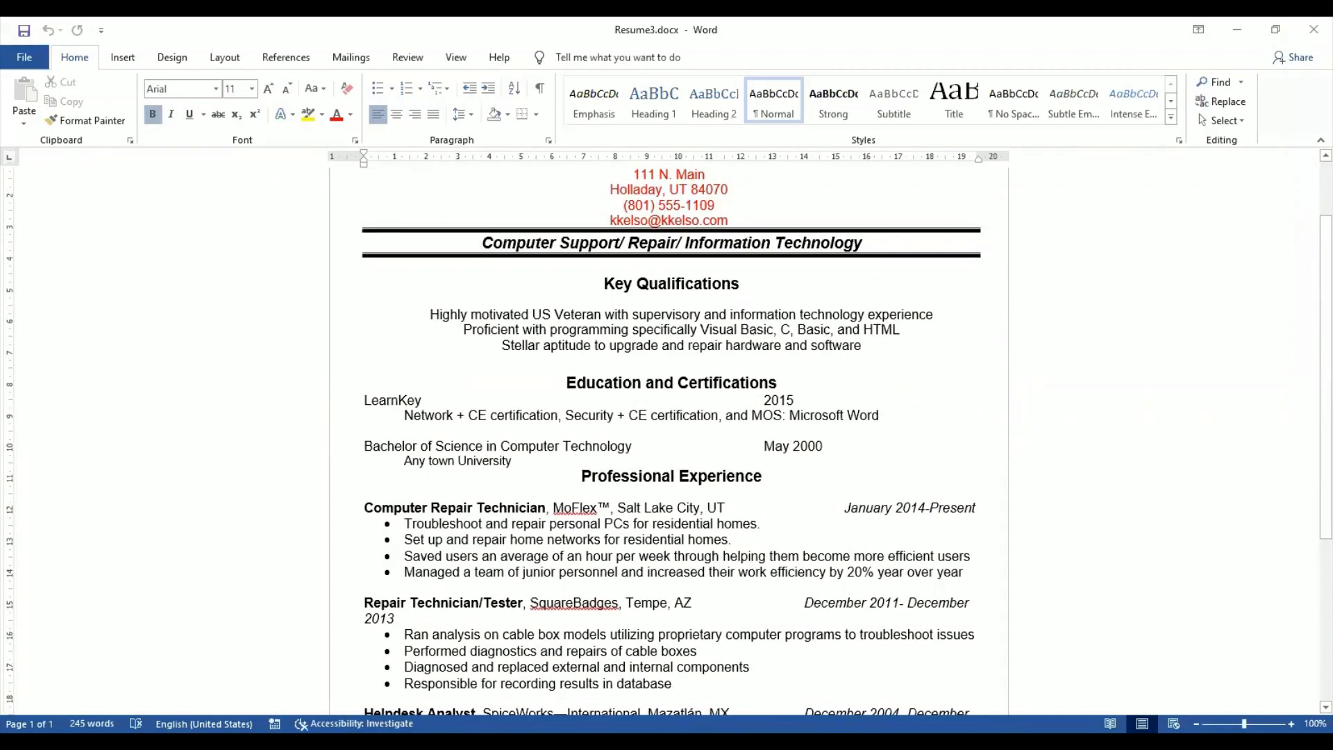
scroll(1309, 699, "down", 2, "ctrl")
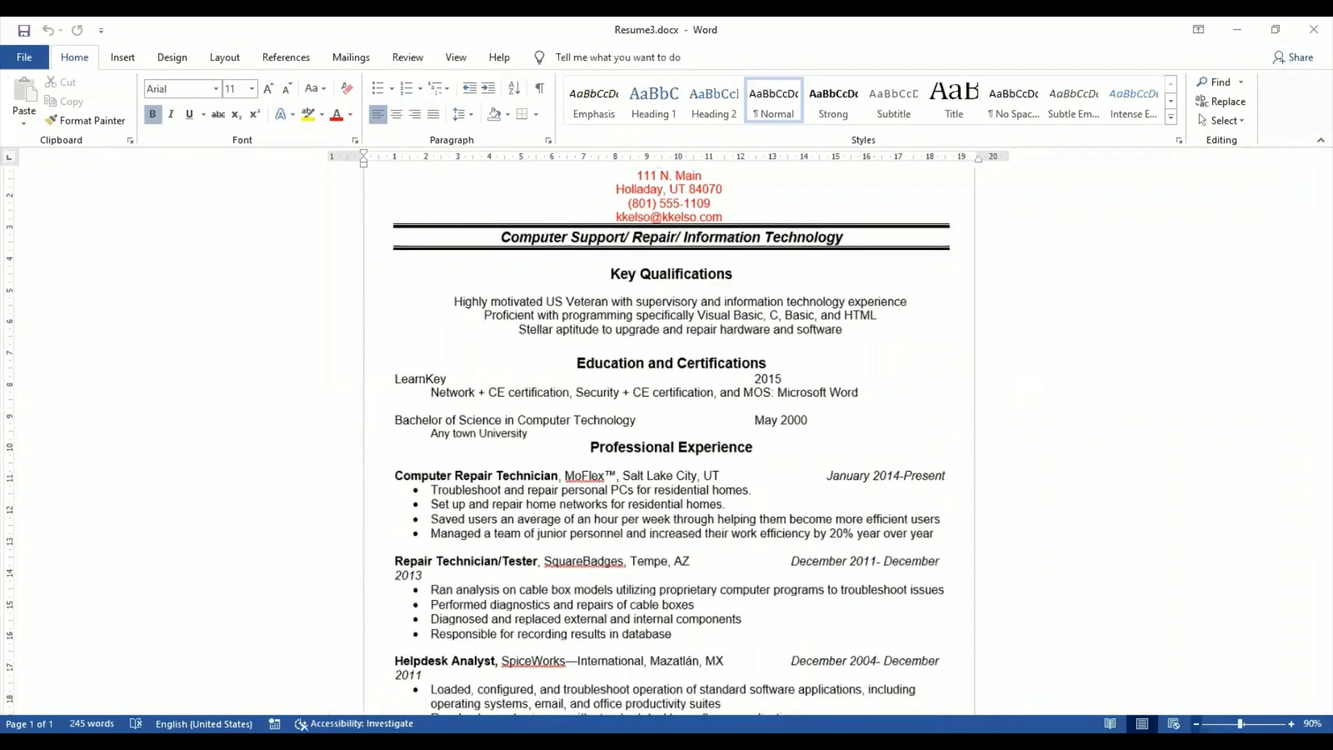
scroll(1309, 699, "down", 1, "ctrl")
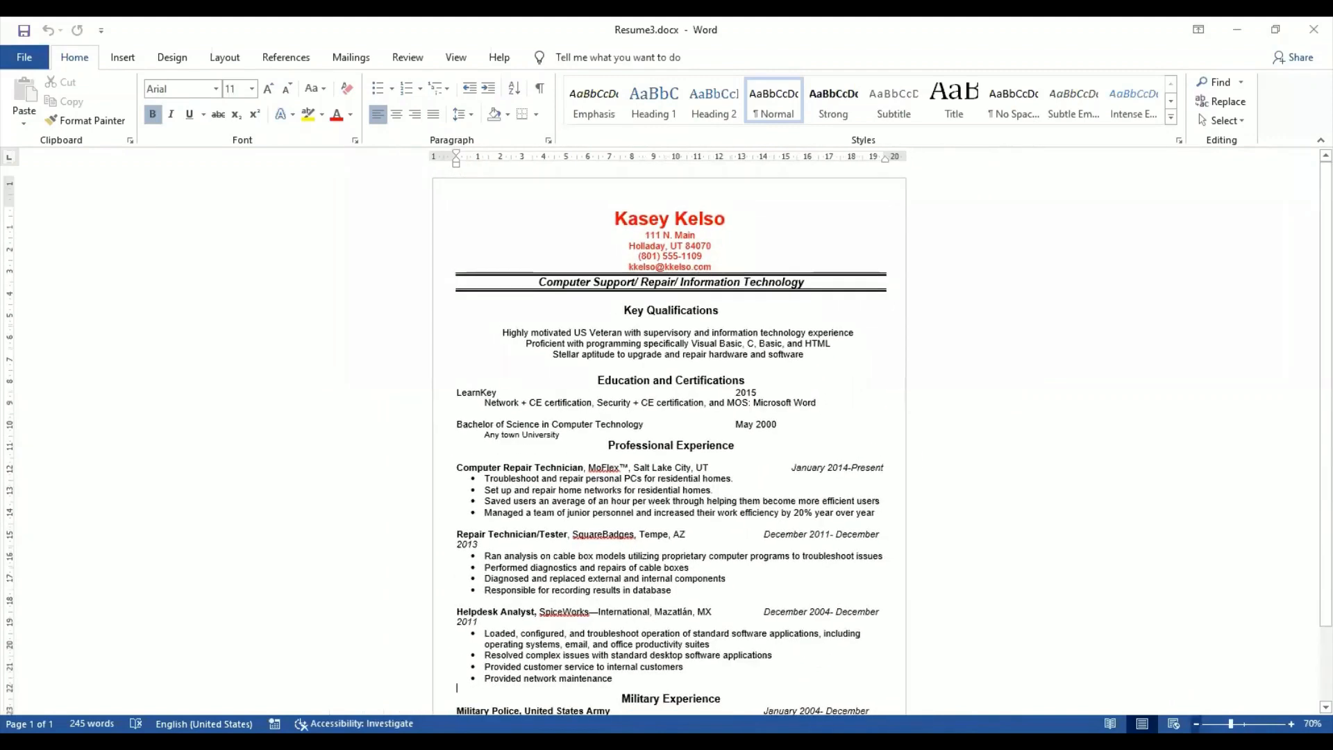
scroll(669, 445, "down", 3)
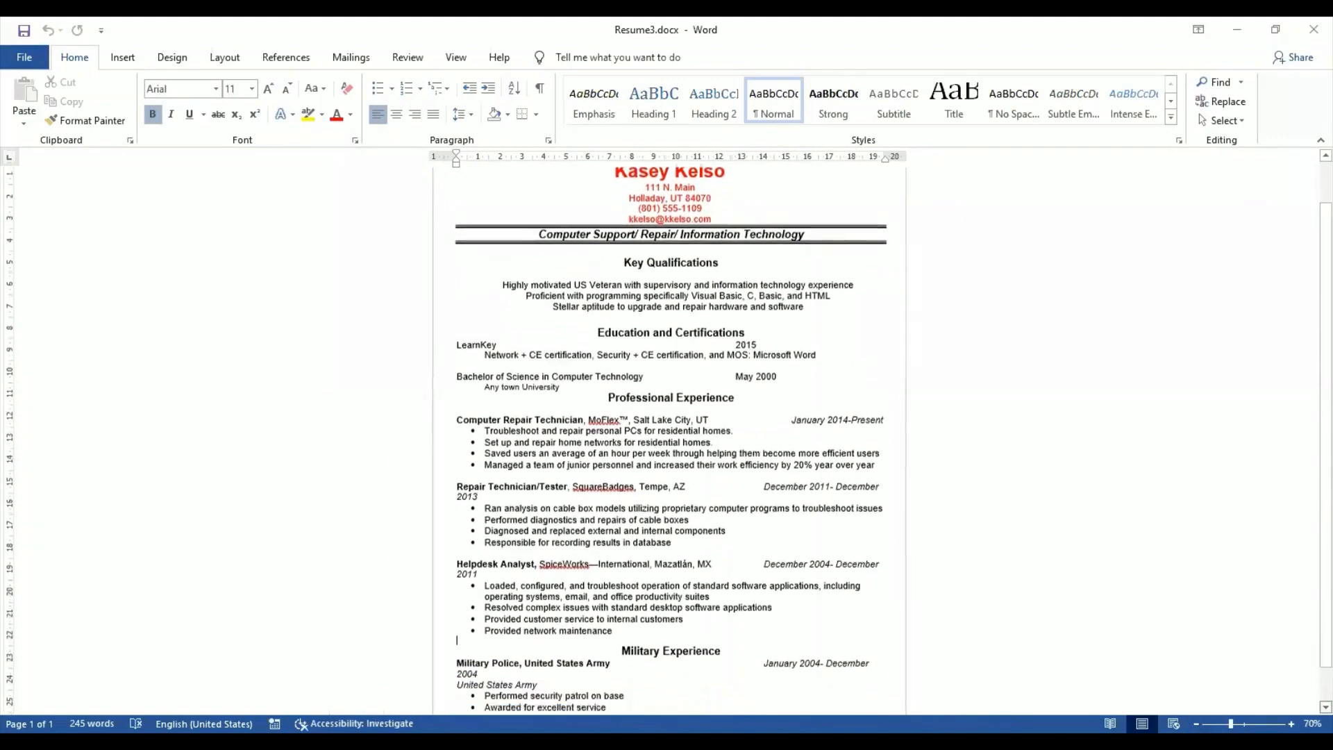
scroll(669, 444, "down", 1)
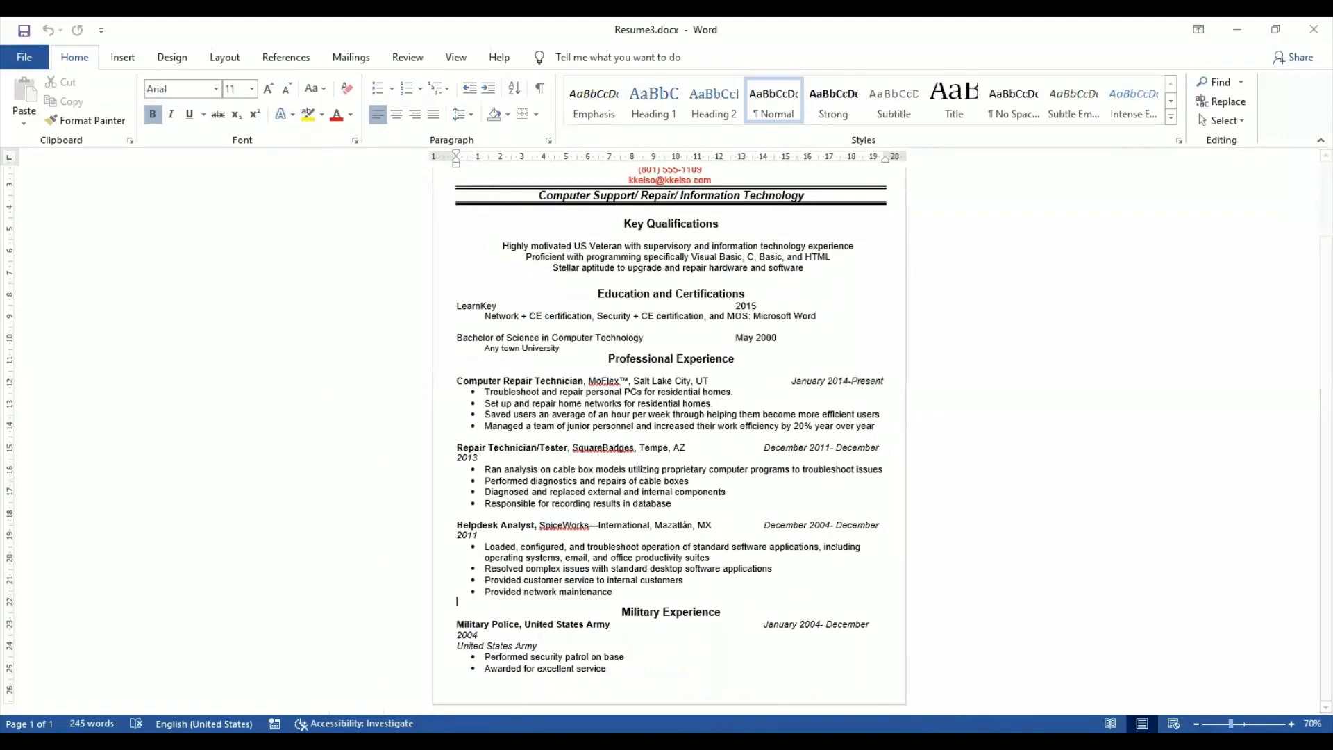
scroll(669, 444, "up", 3, "ctrl")
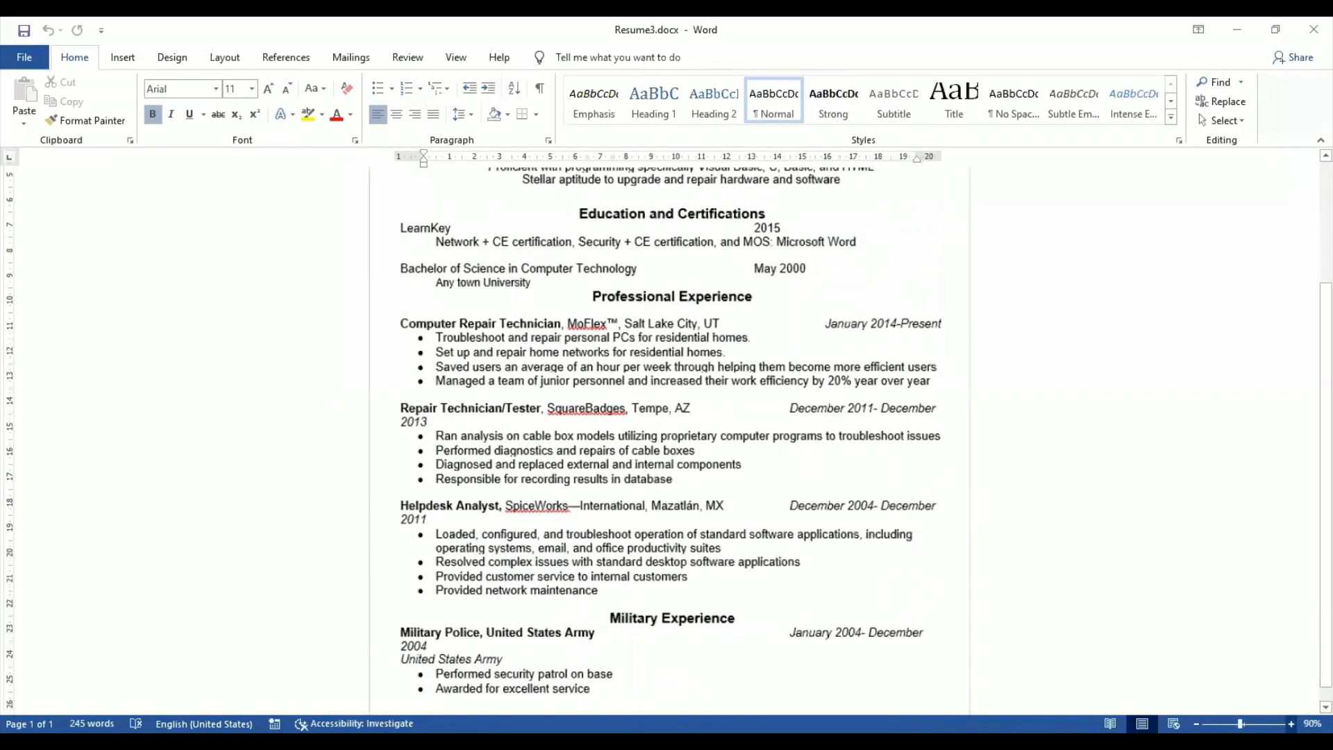
scroll(669, 444, "down", 2)
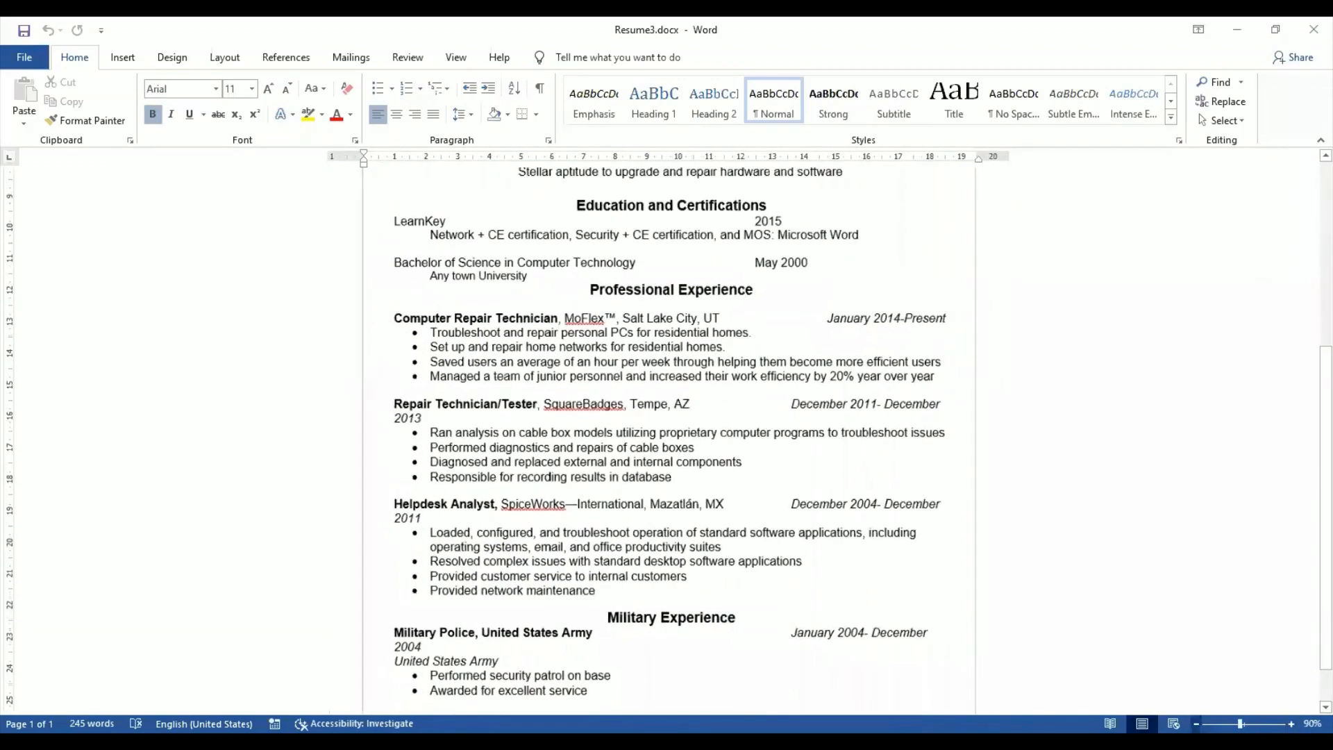
Apply the Heading 1 style to the Key Qualifications, Education and Certifications, Professional Experience and Military Experience headings together.
scroll(669, 444, "down", 1, "ctrl")
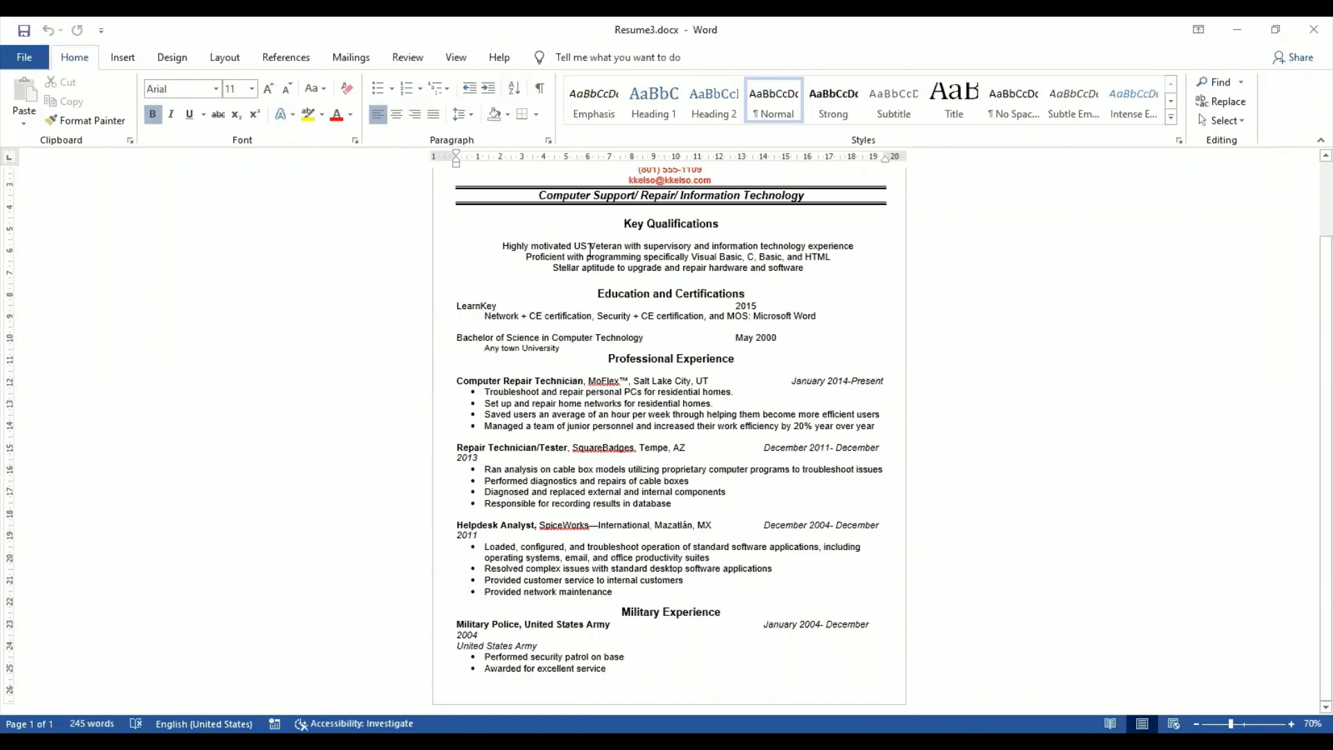
left_click(441, 228)
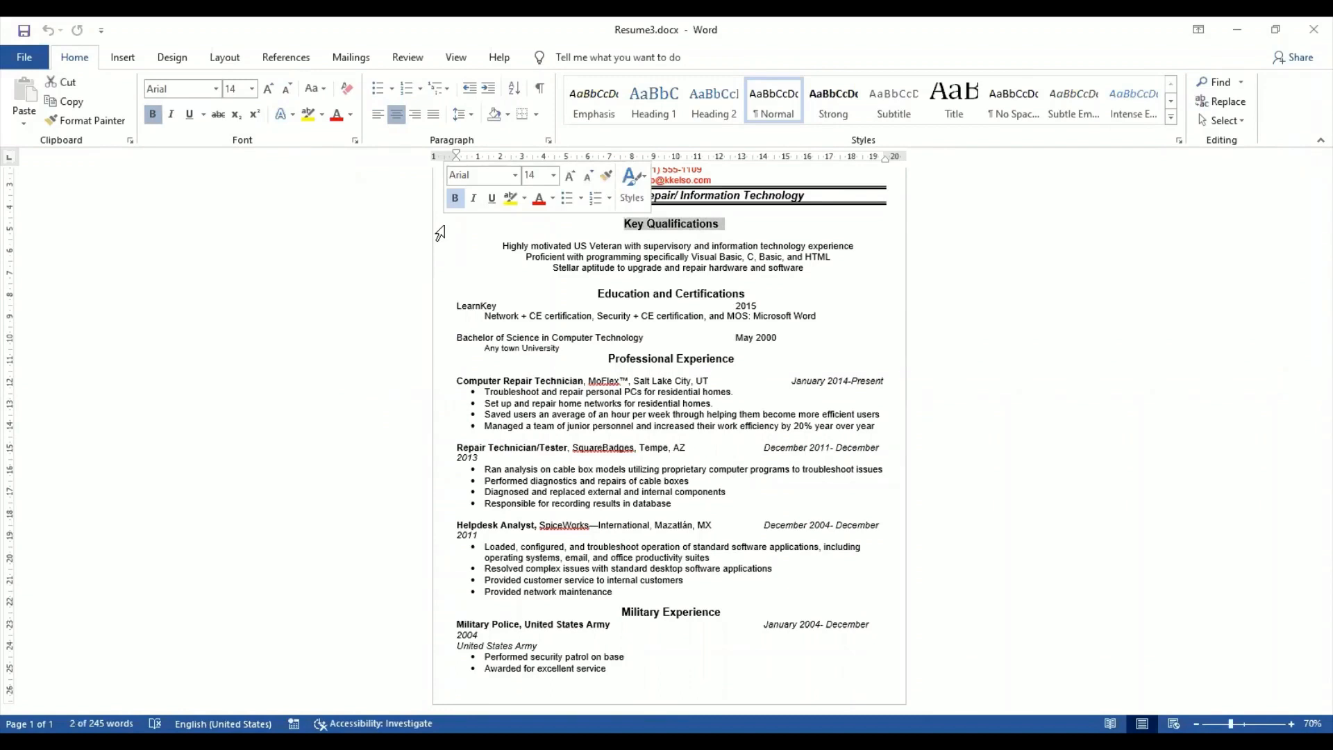
left_click(435, 298, "ctrl")
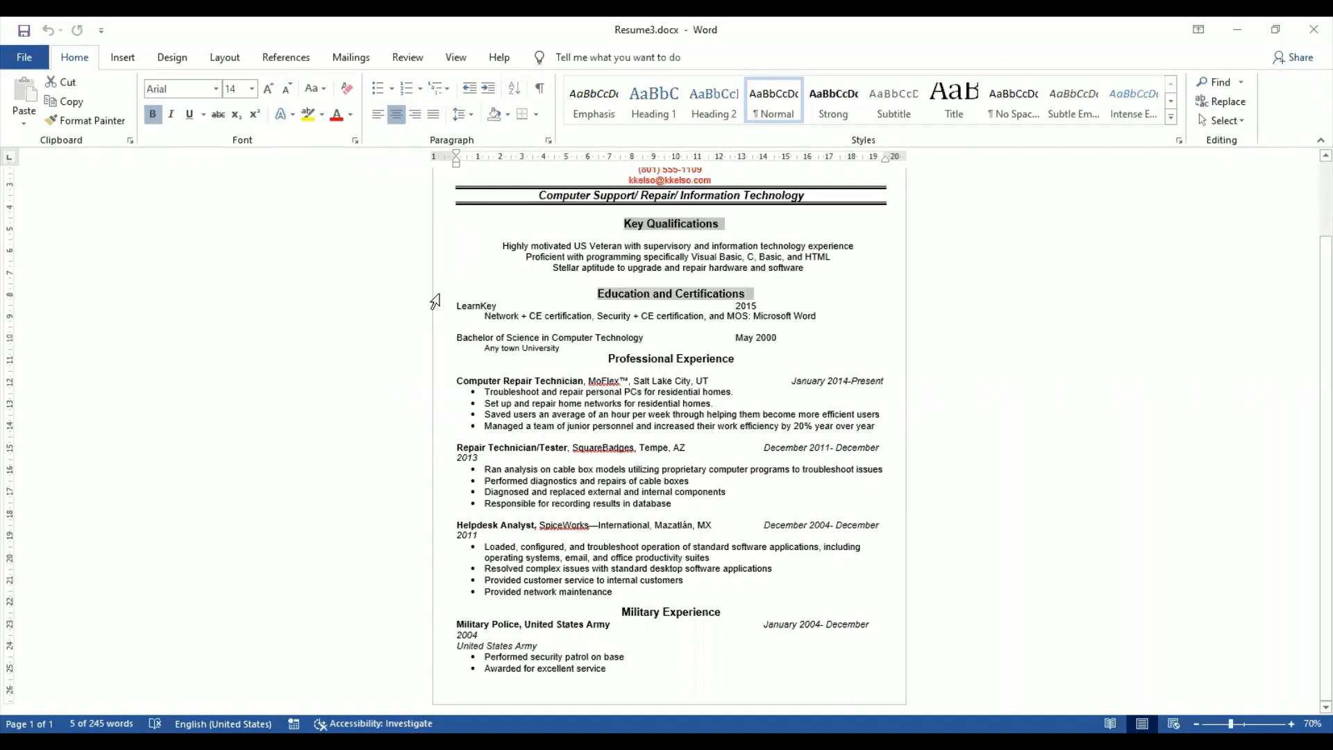
left_click(436, 372, "ctrl")
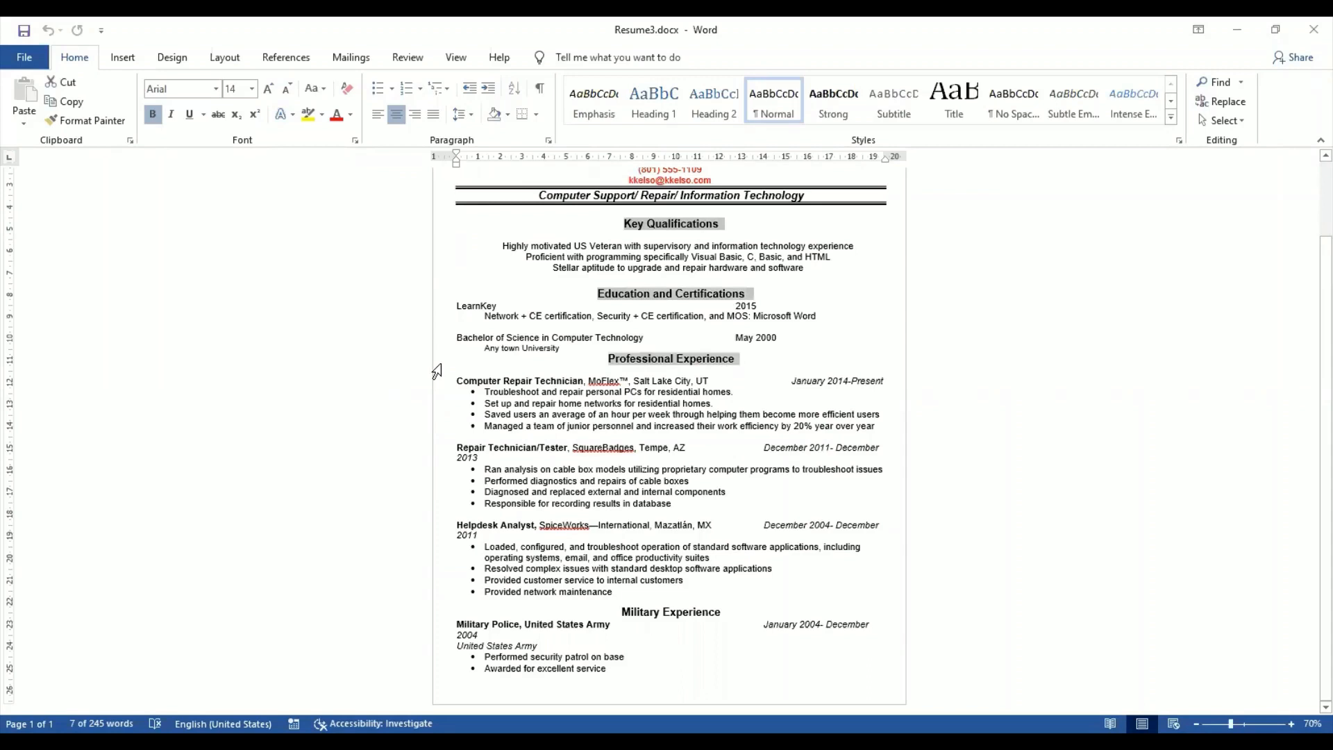
left_click(435, 618, "ctrl")
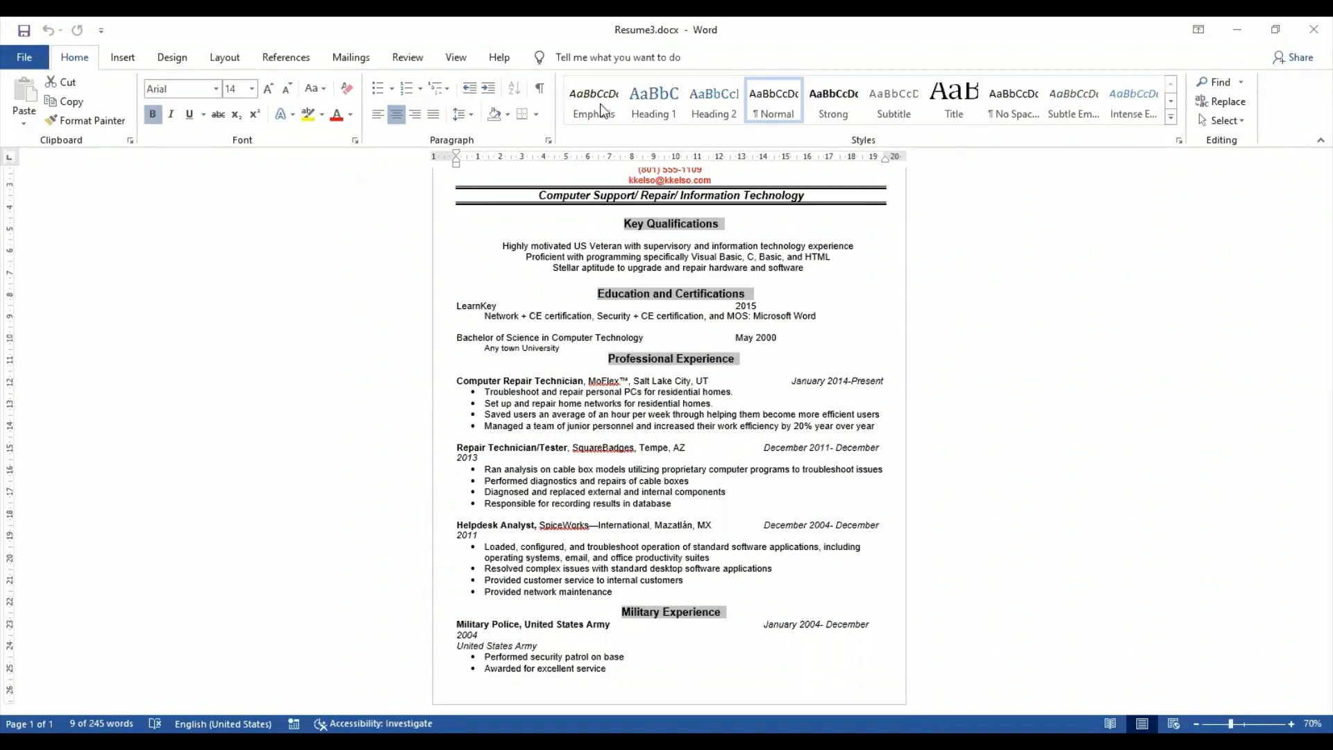
left_click(1171, 120)
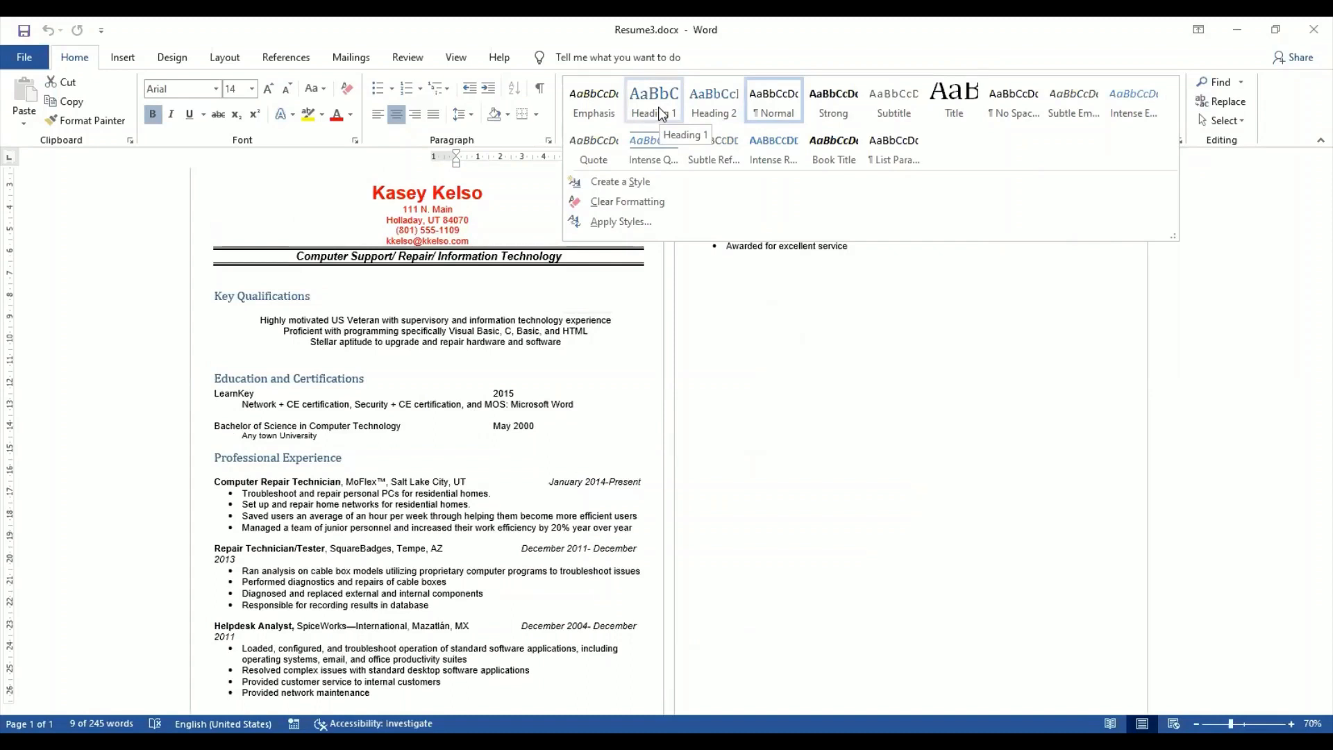
left_click(658, 107)
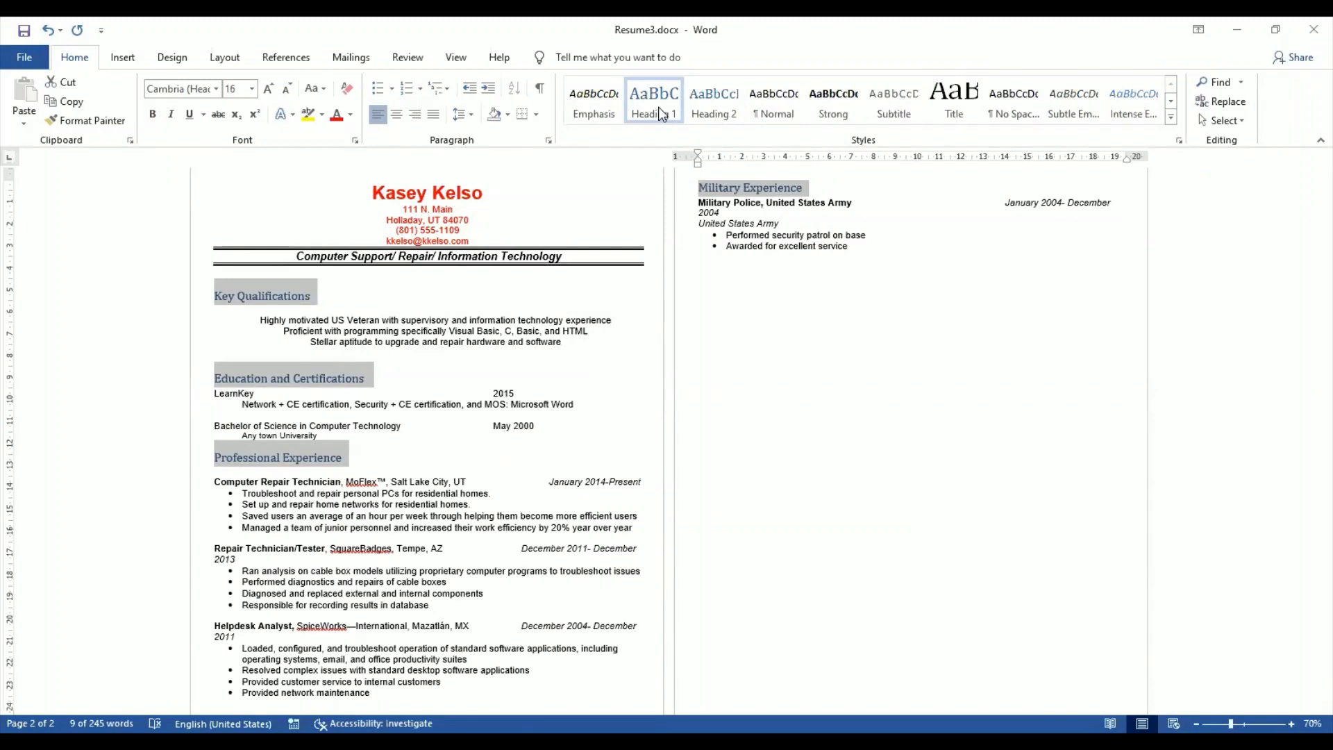
Change the font colour of the four selected section headings to black and center them.
left_click(350, 115)
left_click(350, 172)
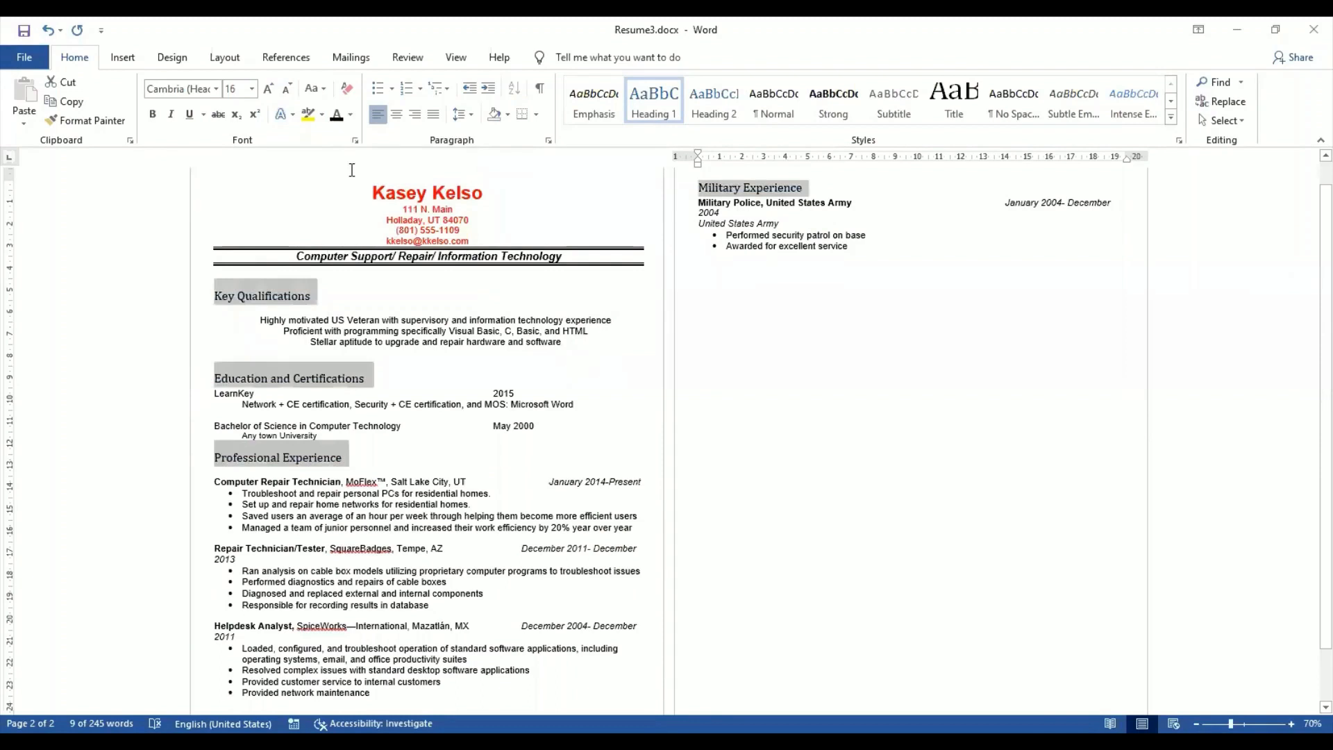
left_click(397, 115)
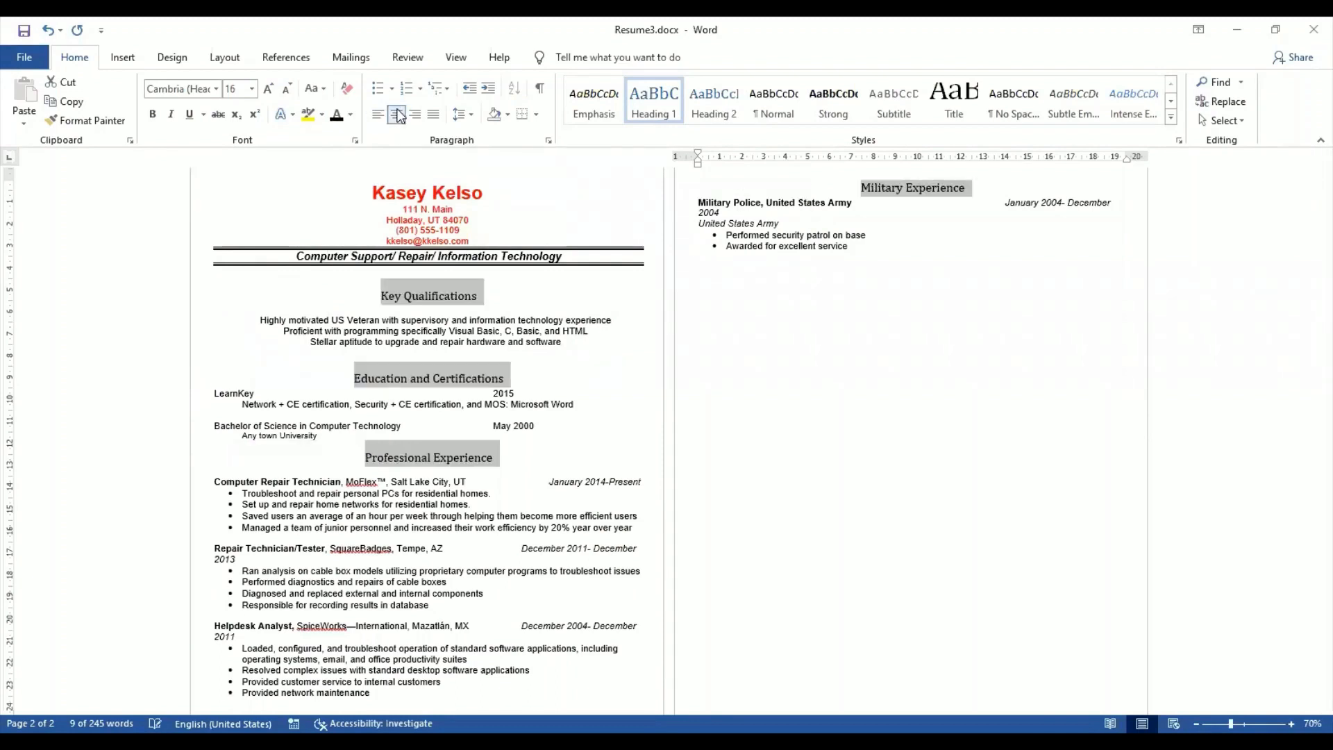
Make the four selected section headings bold and set their font to Calibri (Body).
left_click(152, 113)
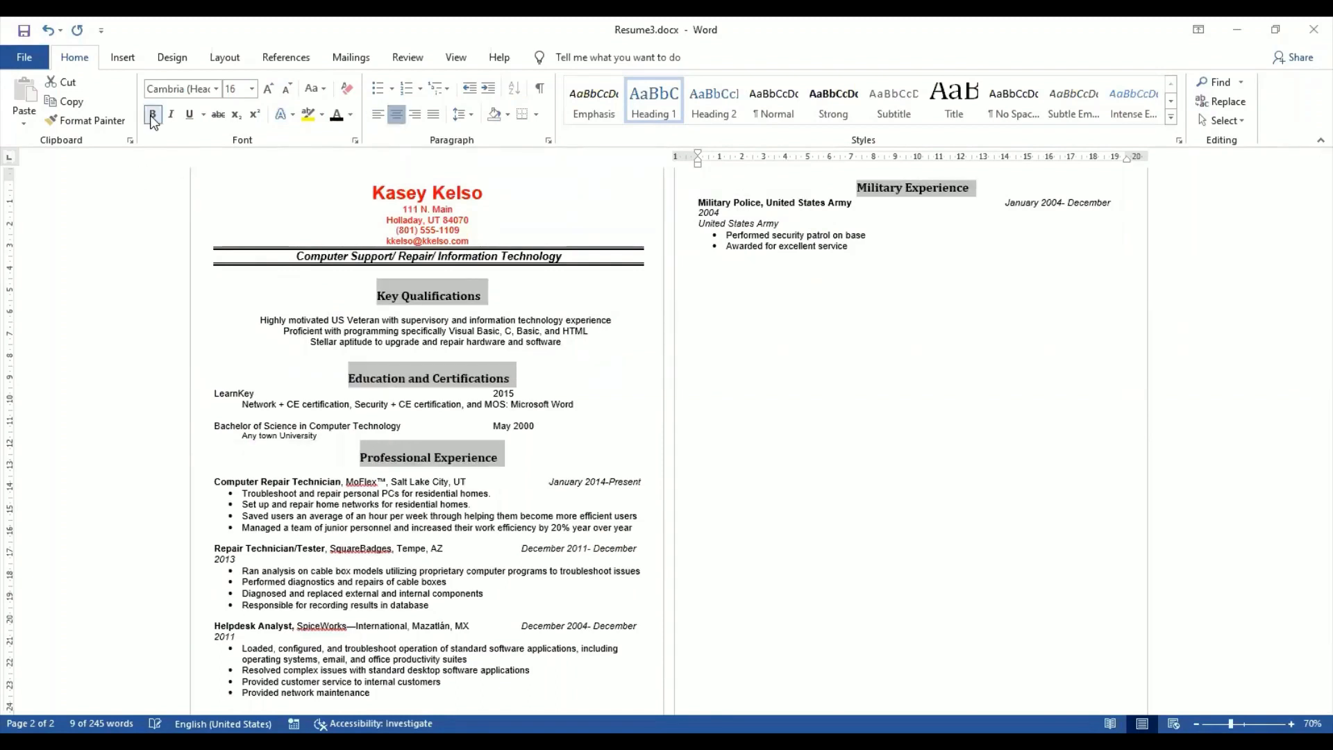
left_click(215, 92)
left_click(215, 152)
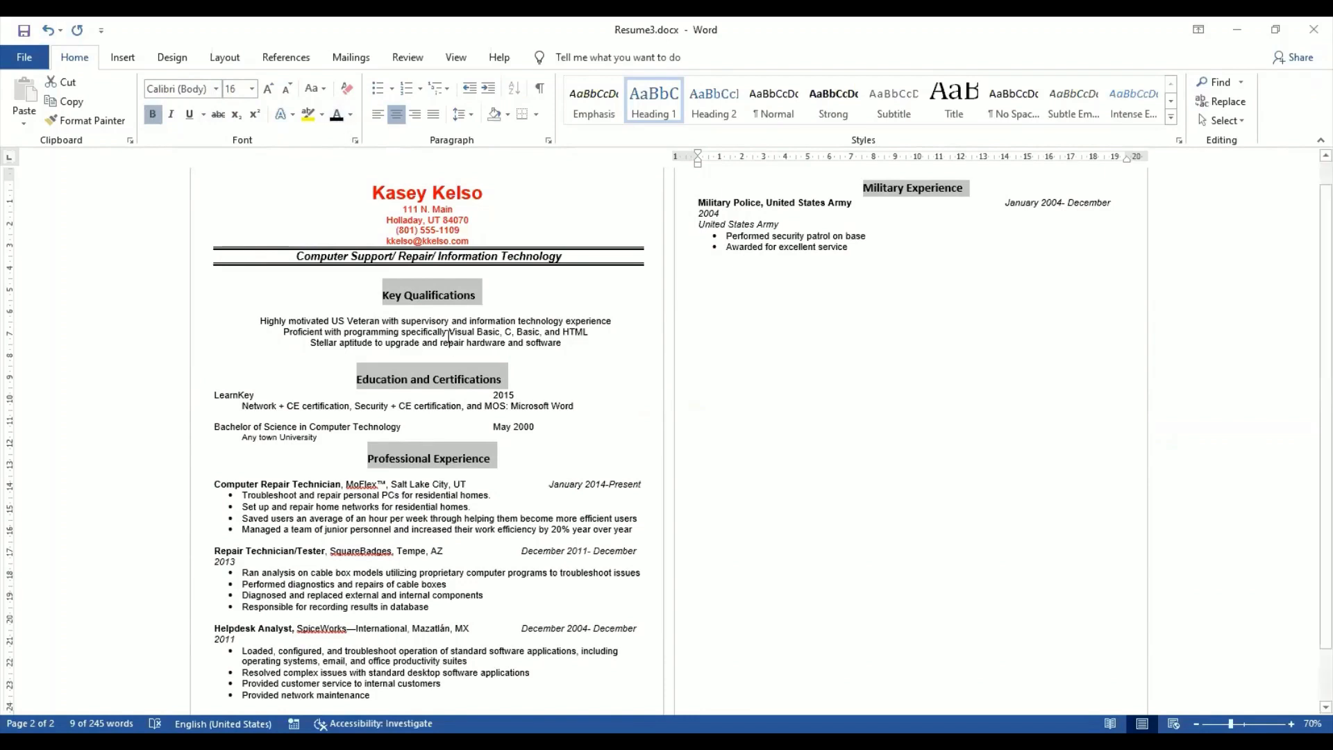
left_click(519, 471)
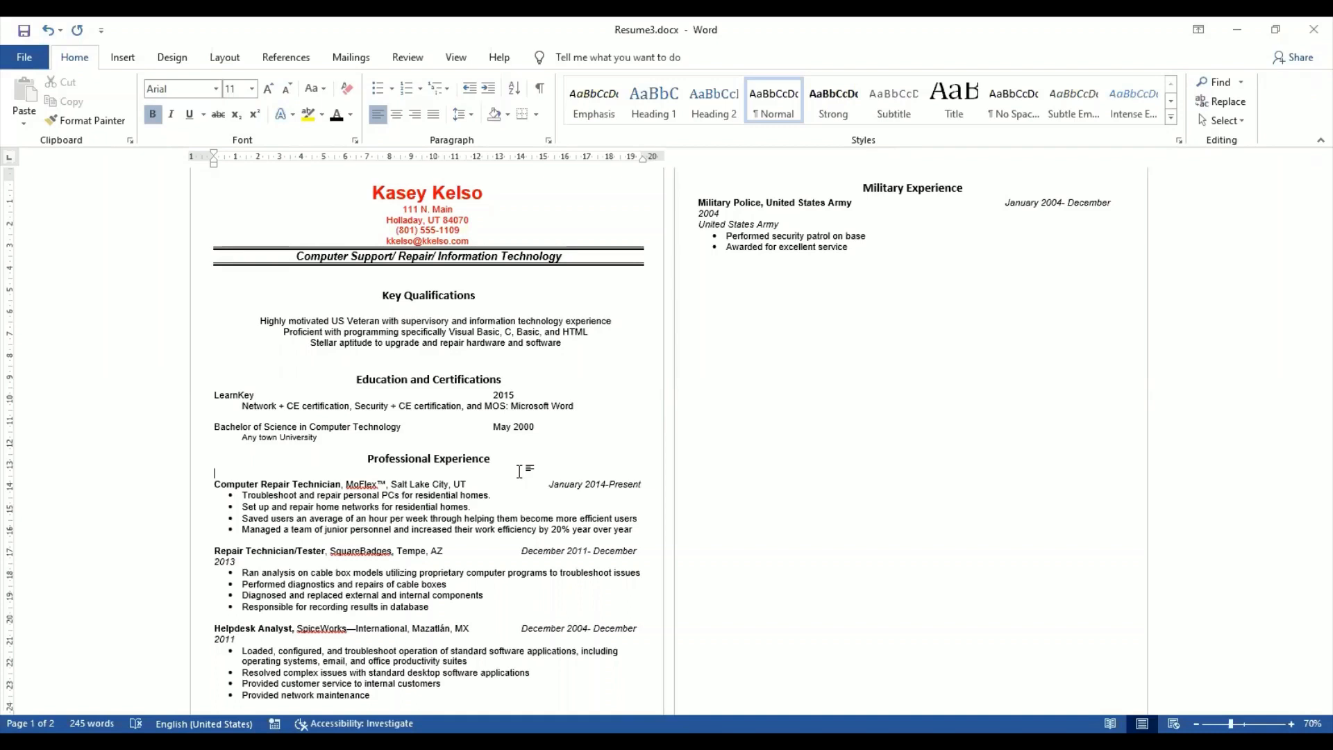
Collapse the content under all four section headings, from Key Qualifications to Military Experience.
left_click(370, 296)
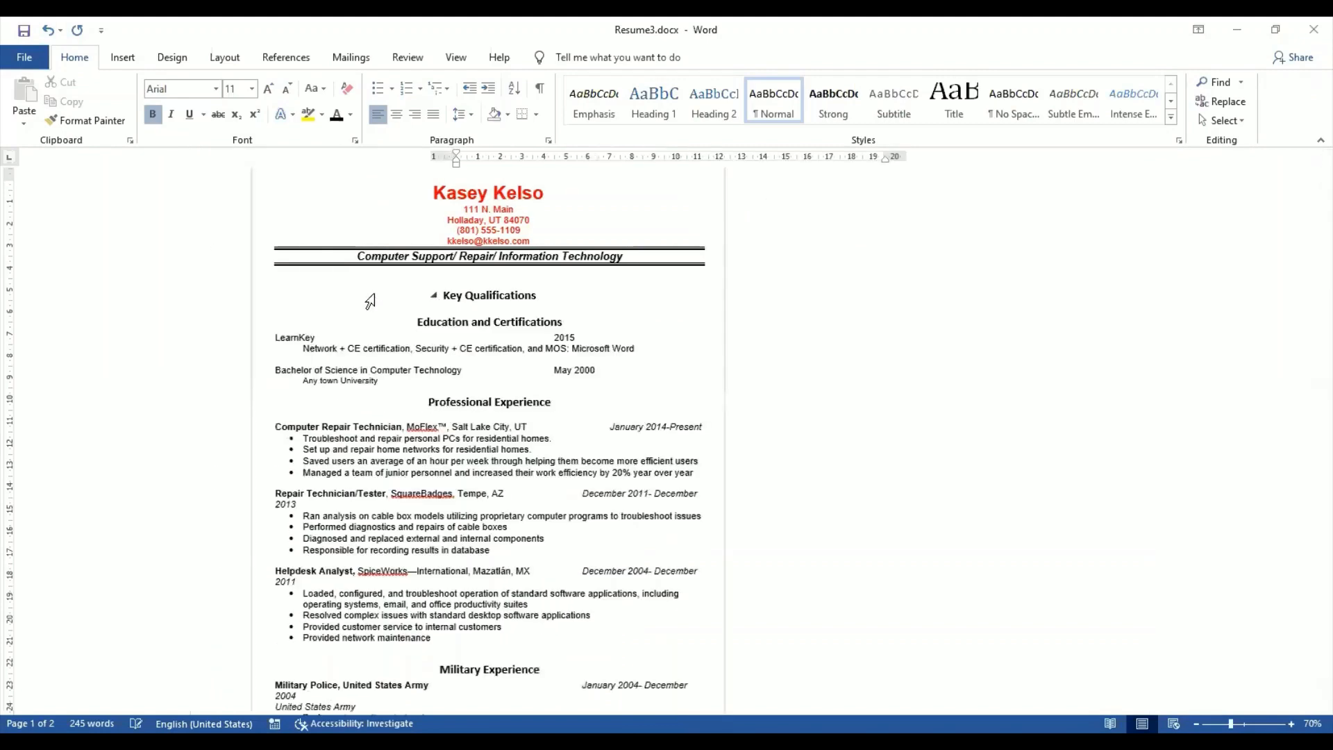
left_click(588, 322)
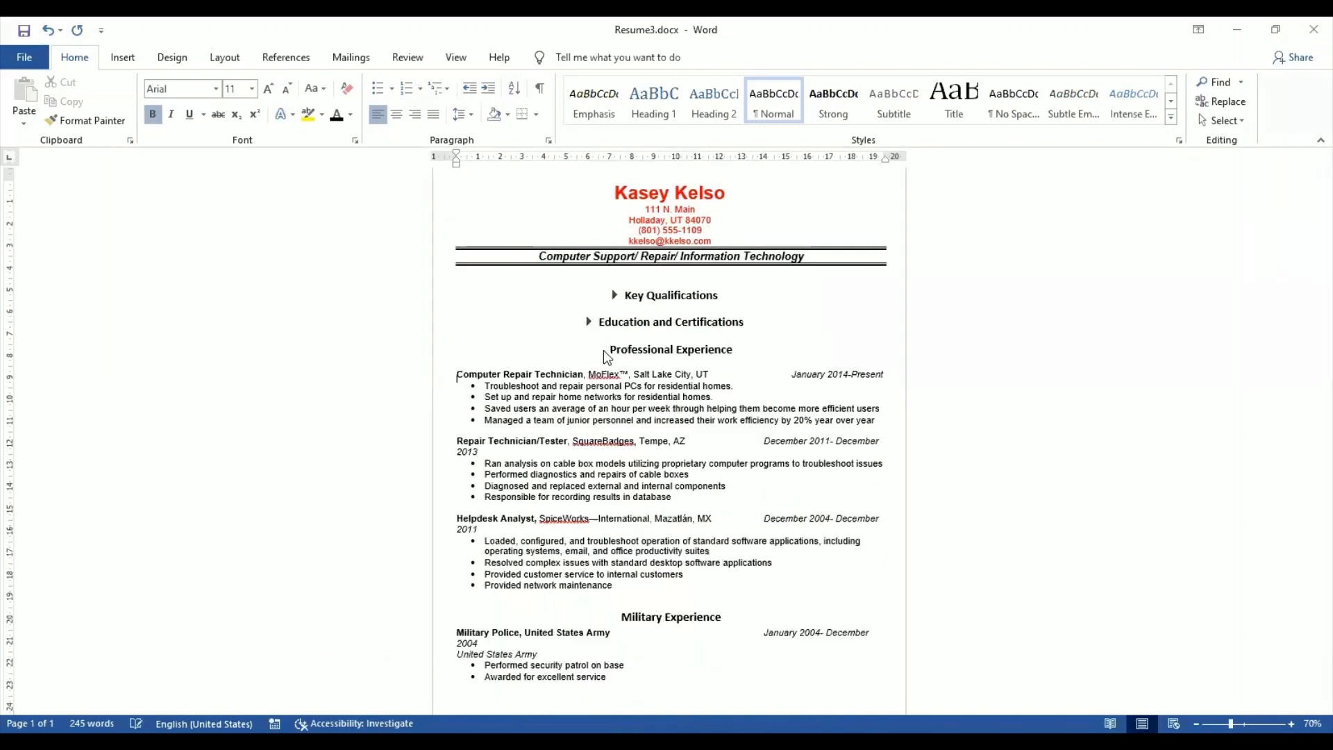
left_click(599, 349)
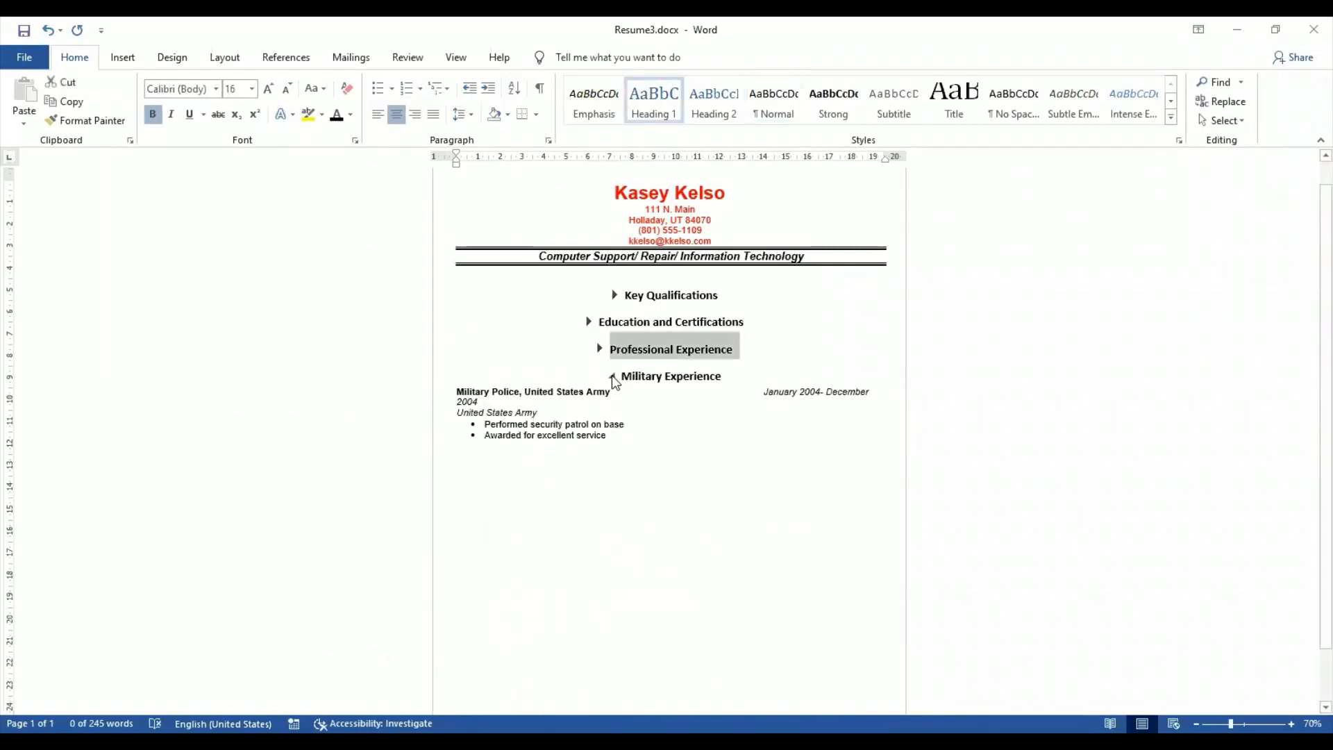
left_click(612, 376)
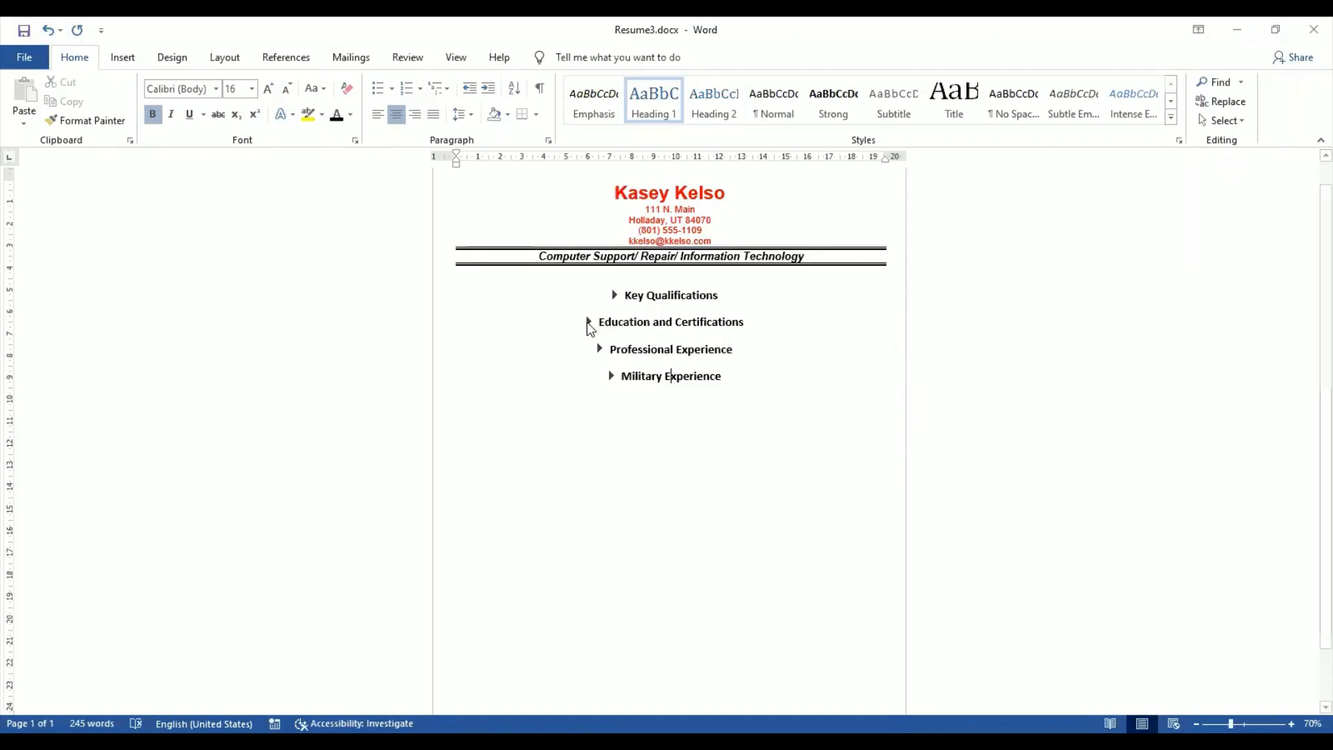
Expand all four collapsed resume sections again so their full content is shown.
left_click(588, 322)
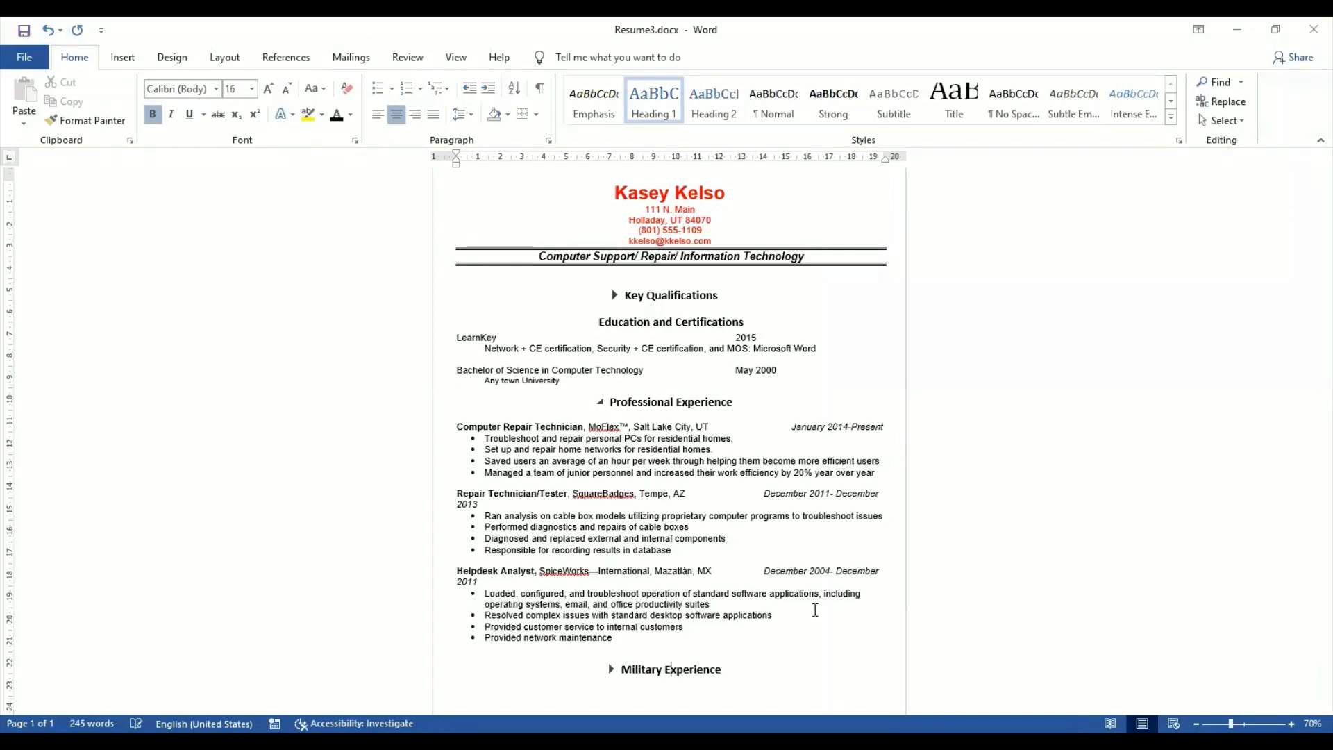
scroll(815, 609, "down", 2)
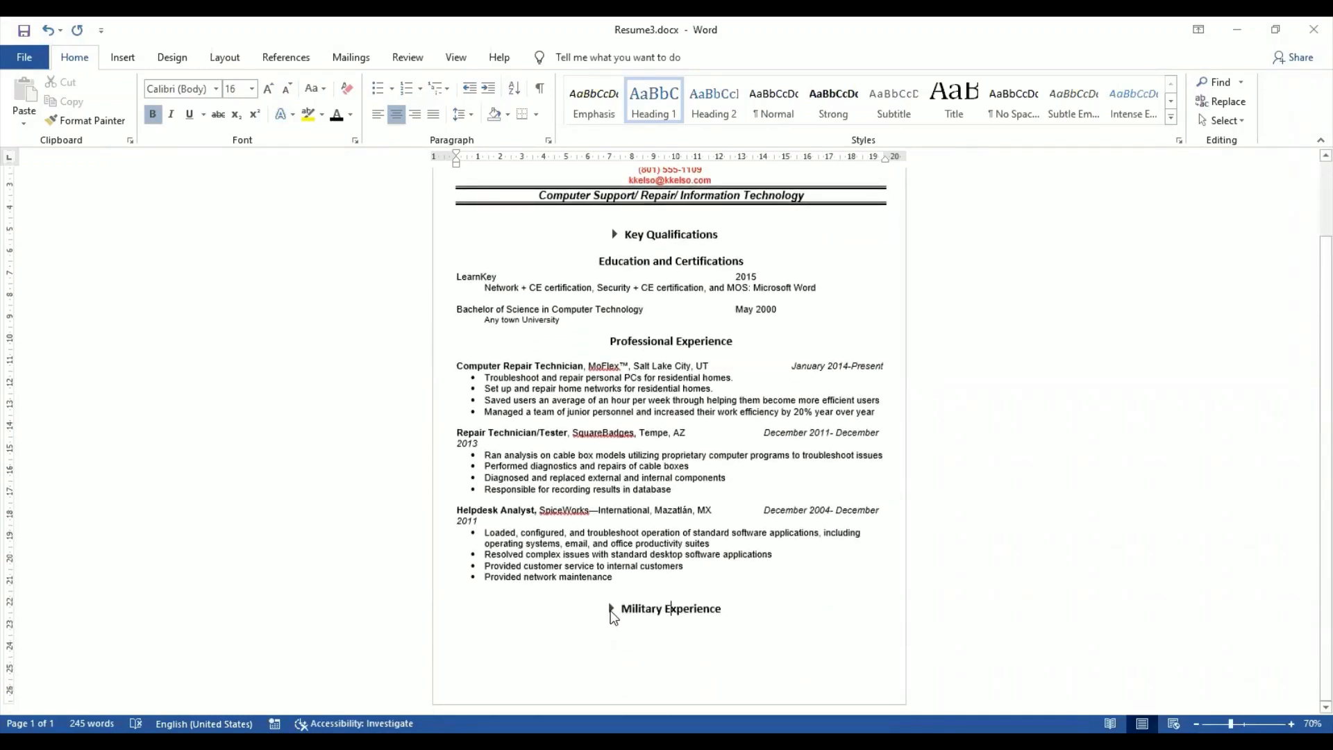
left_click(611, 610)
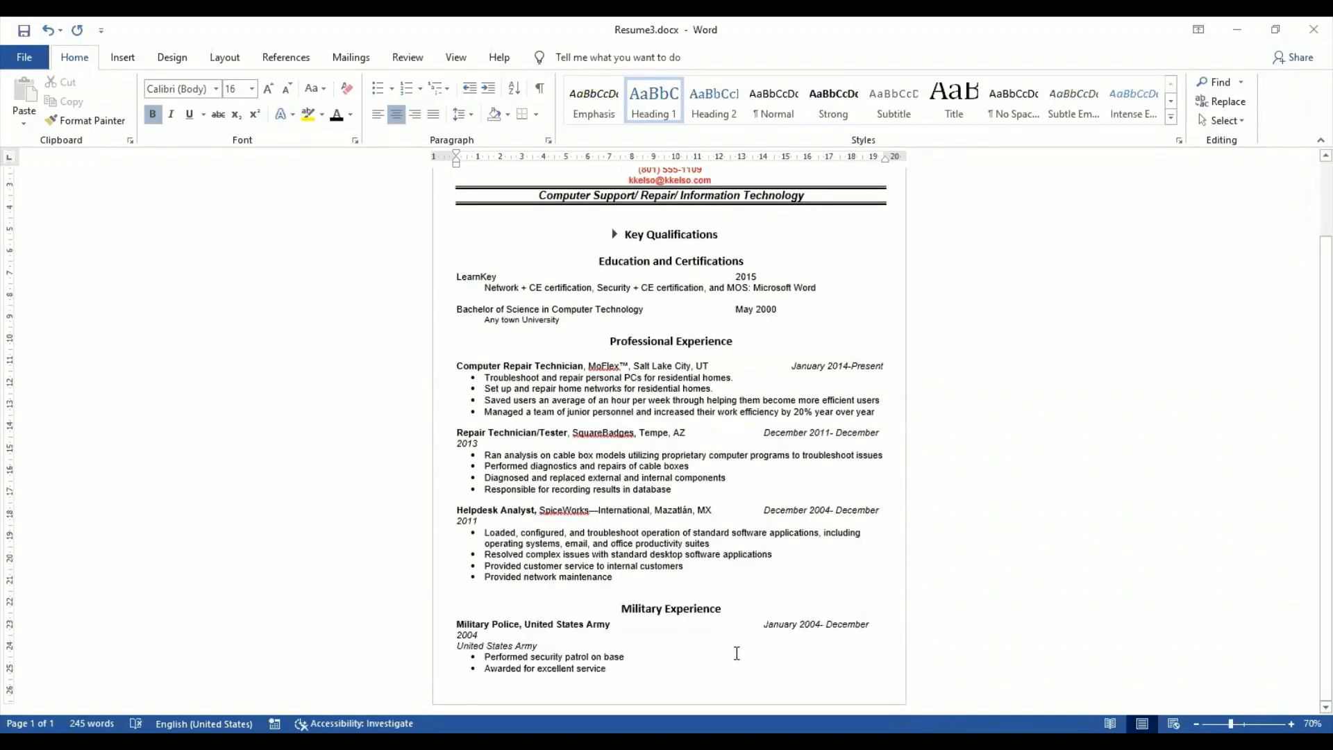
scroll(625, 299, "up", 2)
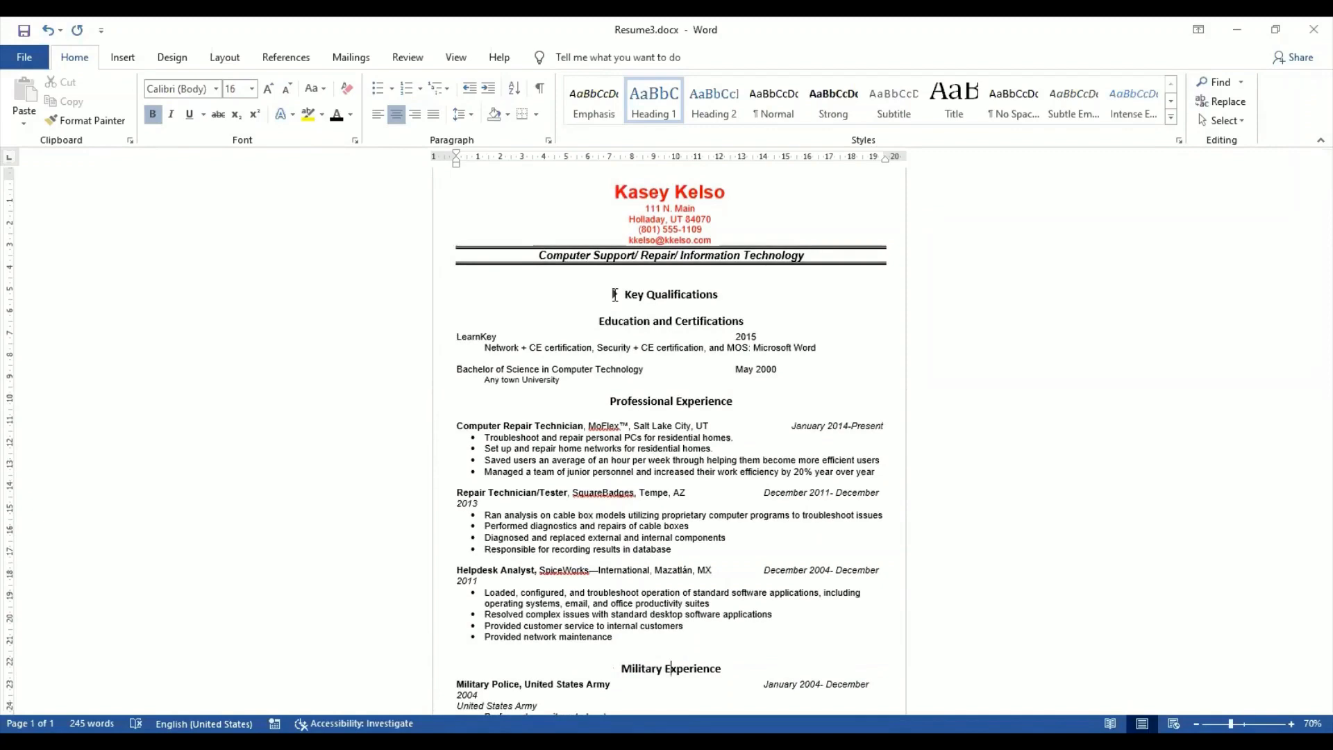
left_click(614, 295)
scroll(565, 401, "down", 2)
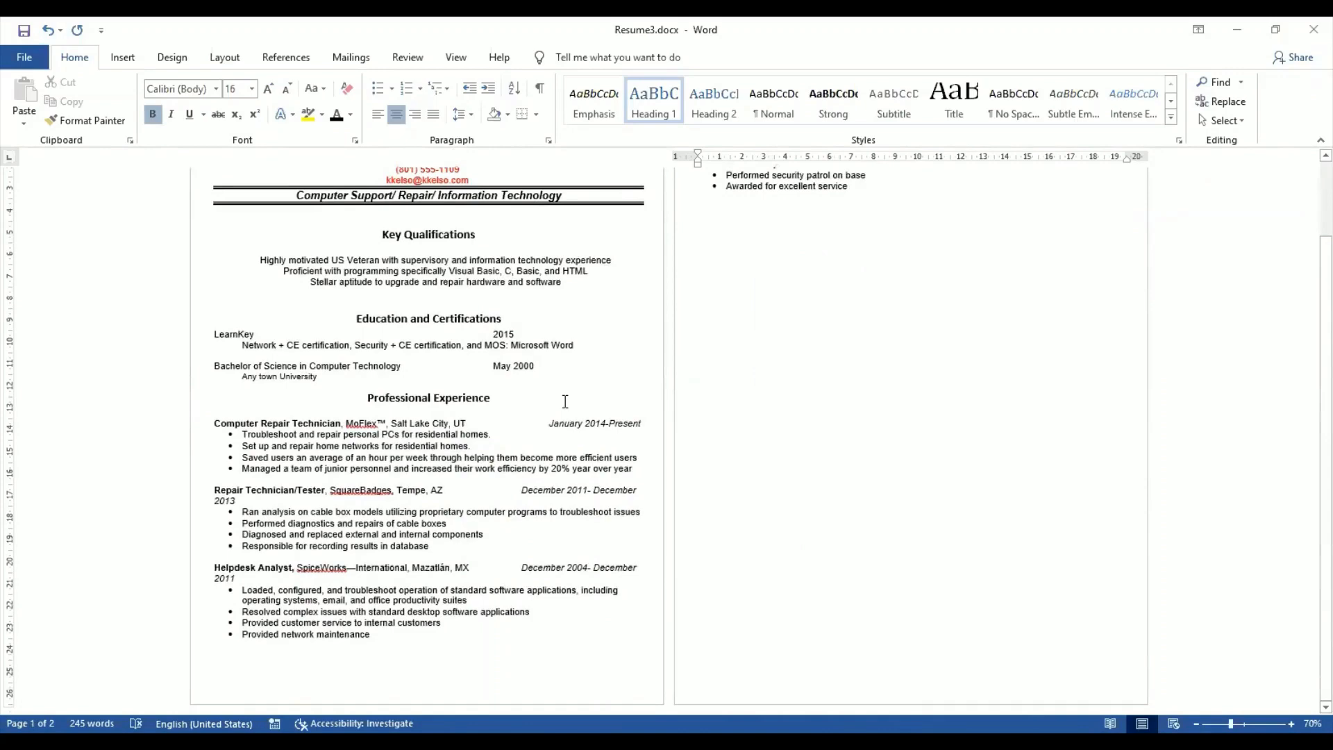
scroll(565, 401, "up", 1)
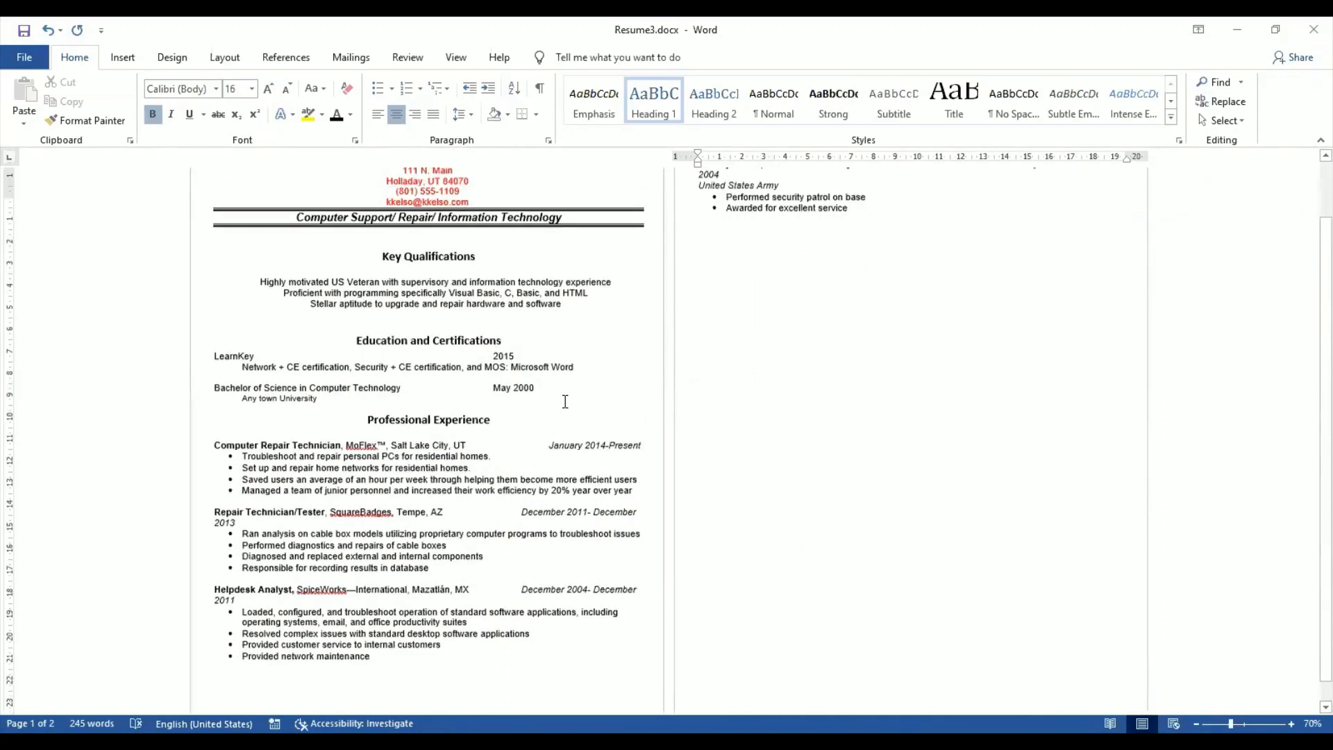